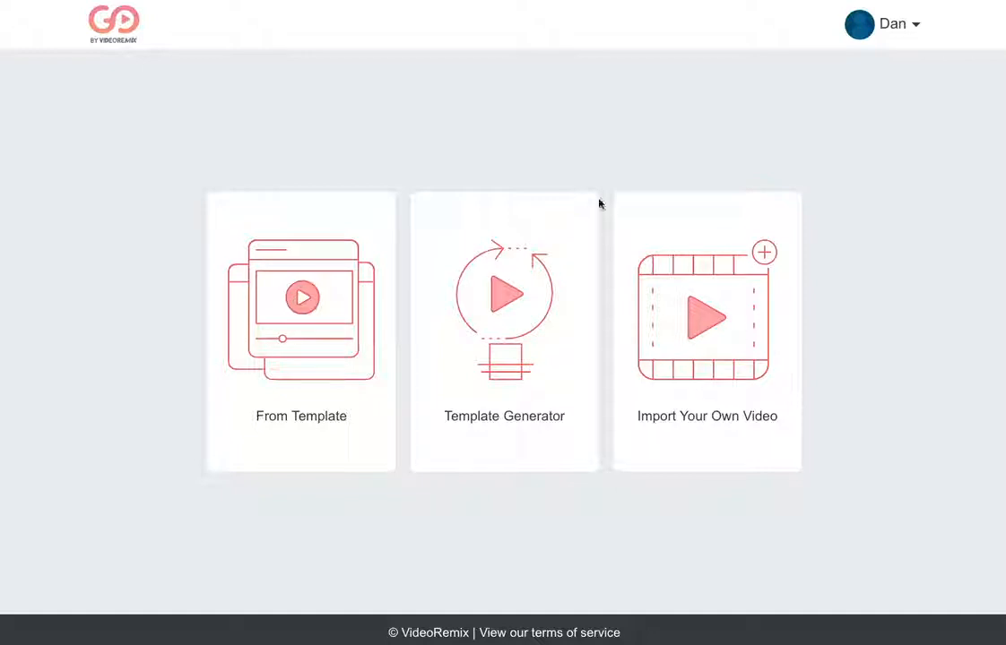
Step: Start a video from a template and browse the full gallery of available niche templates
click(303, 308)
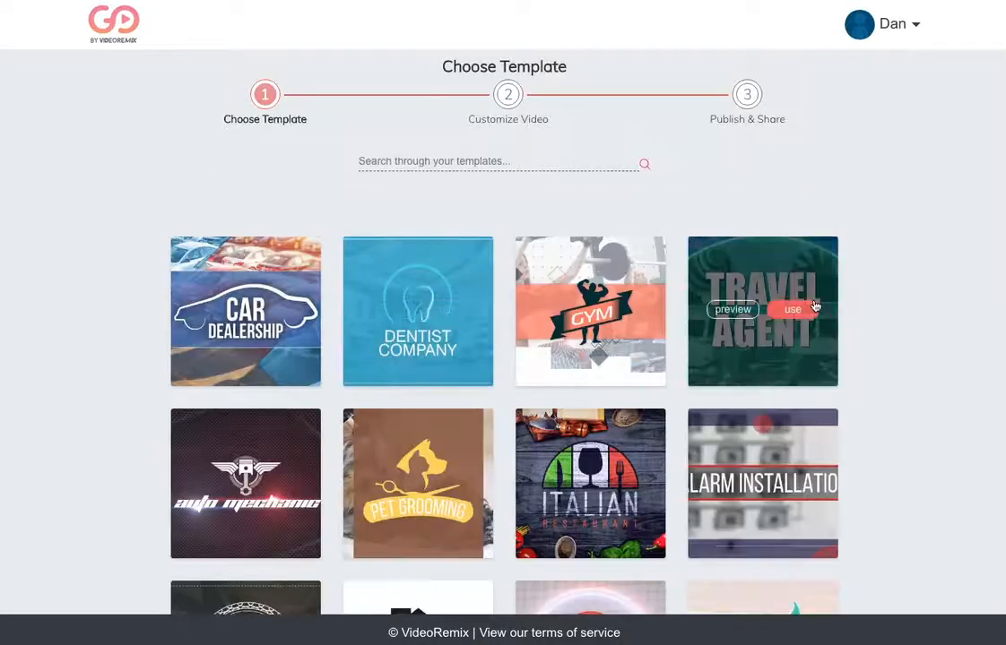
scroll(815, 307, down, 5)
scroll(816, 307, up, 5)
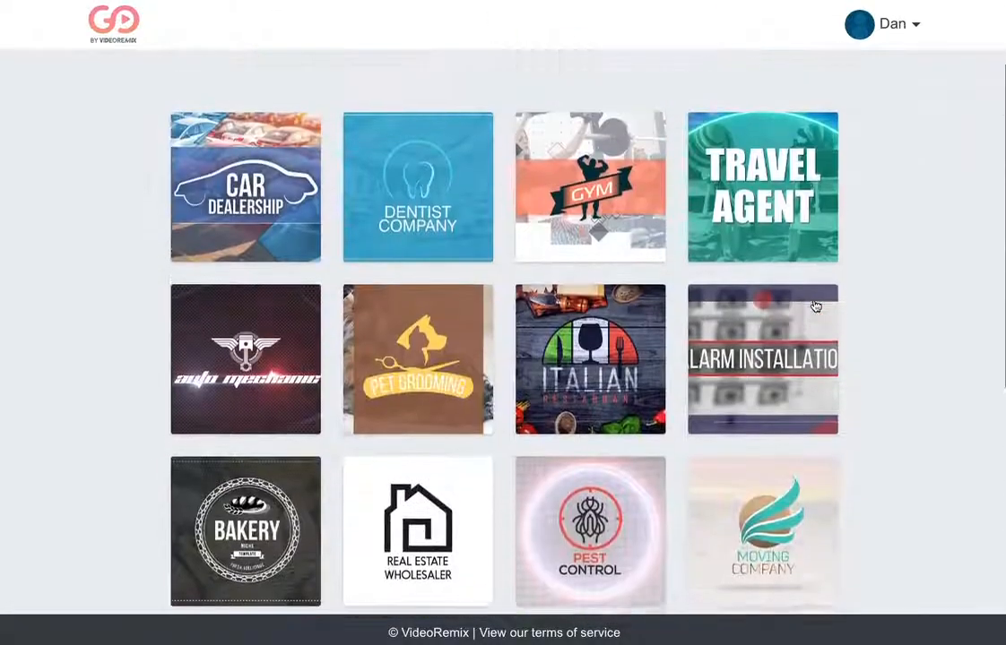
scroll(816, 306, down, 5)
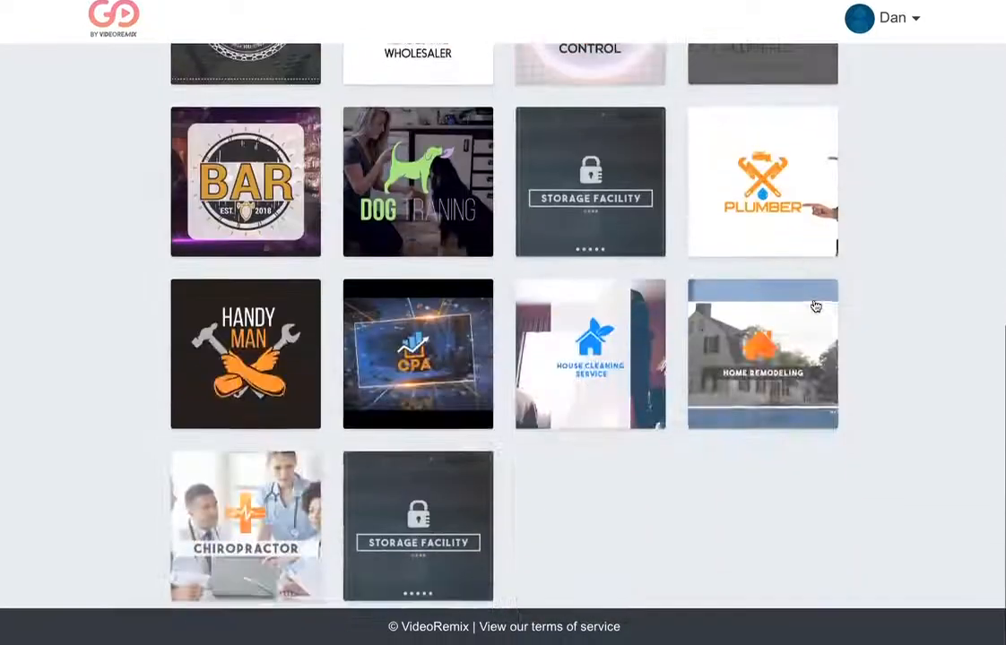
scroll(815, 306, up, 2)
scroll(815, 306, up, 5)
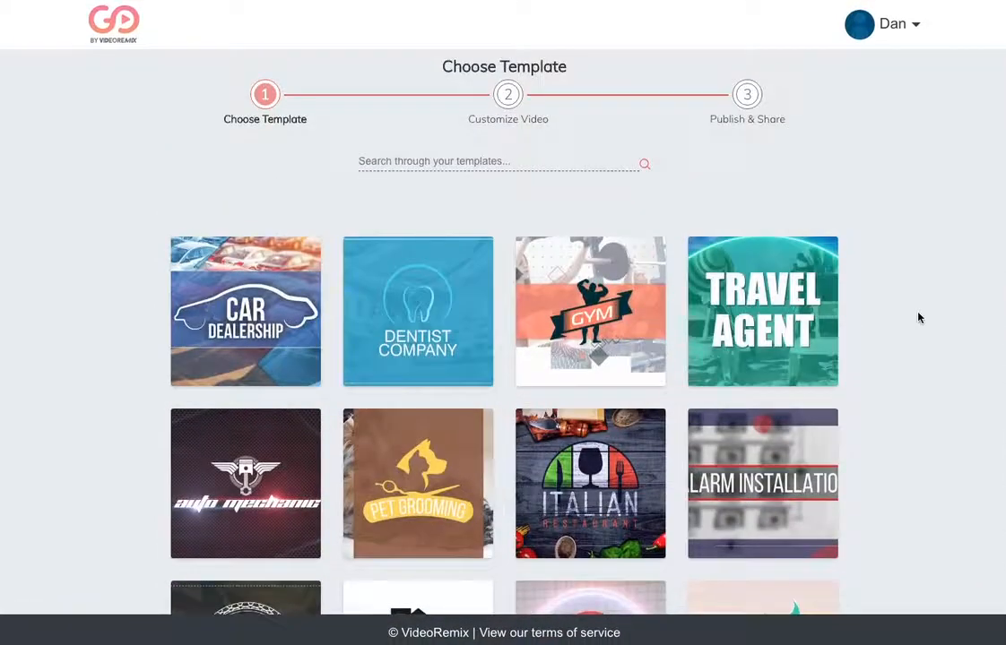
scroll(918, 316, down, 4)
scroll(917, 316, down, 4)
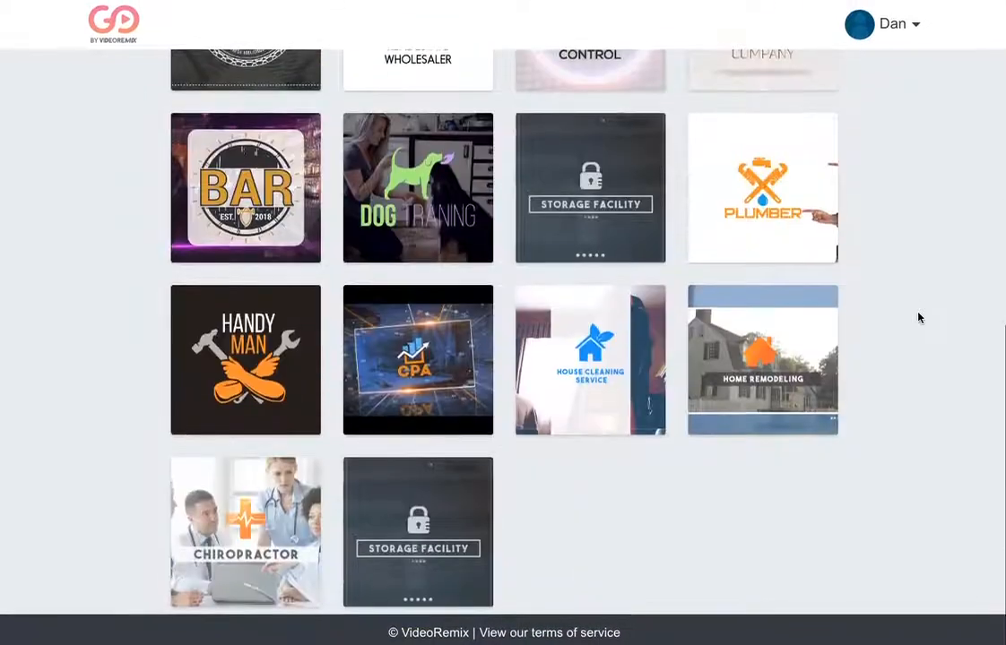
scroll(918, 317, up, 5)
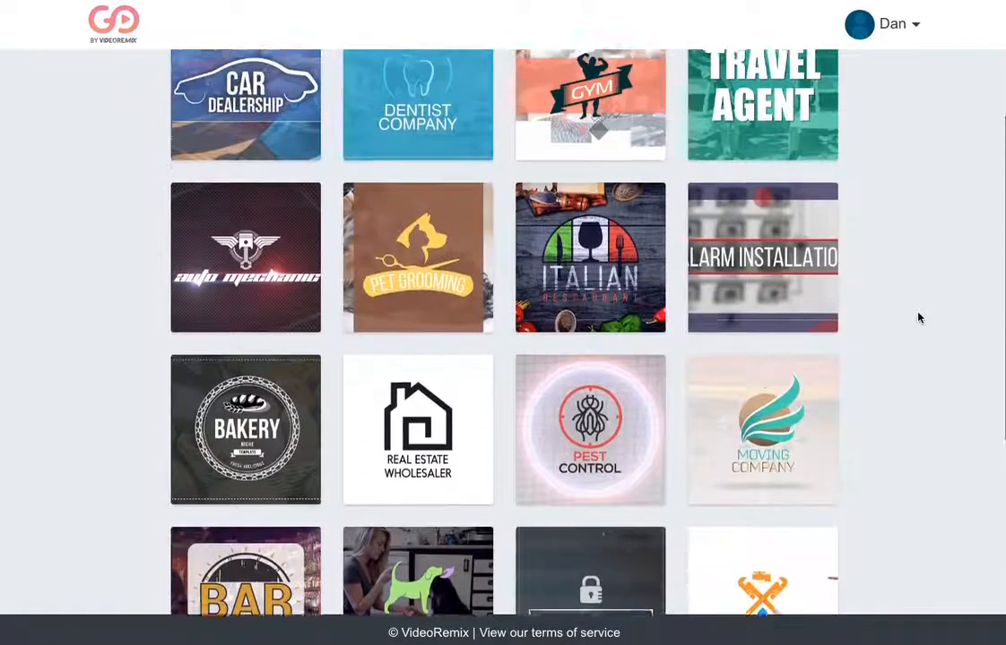
scroll(918, 318, up, 3)
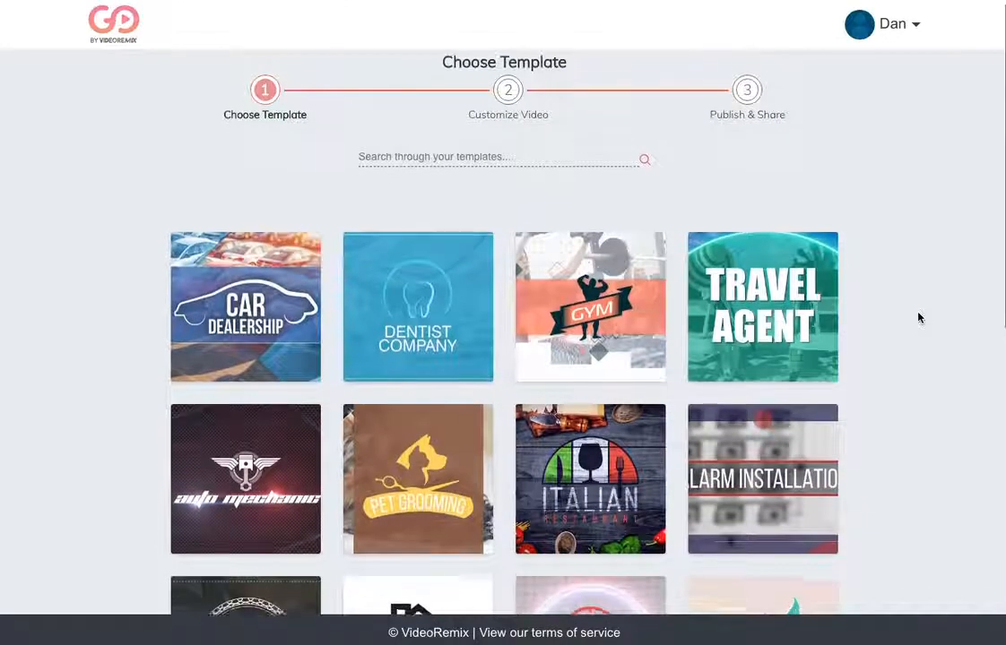
scroll(918, 317, down, 1)
scroll(918, 317, down, 1)
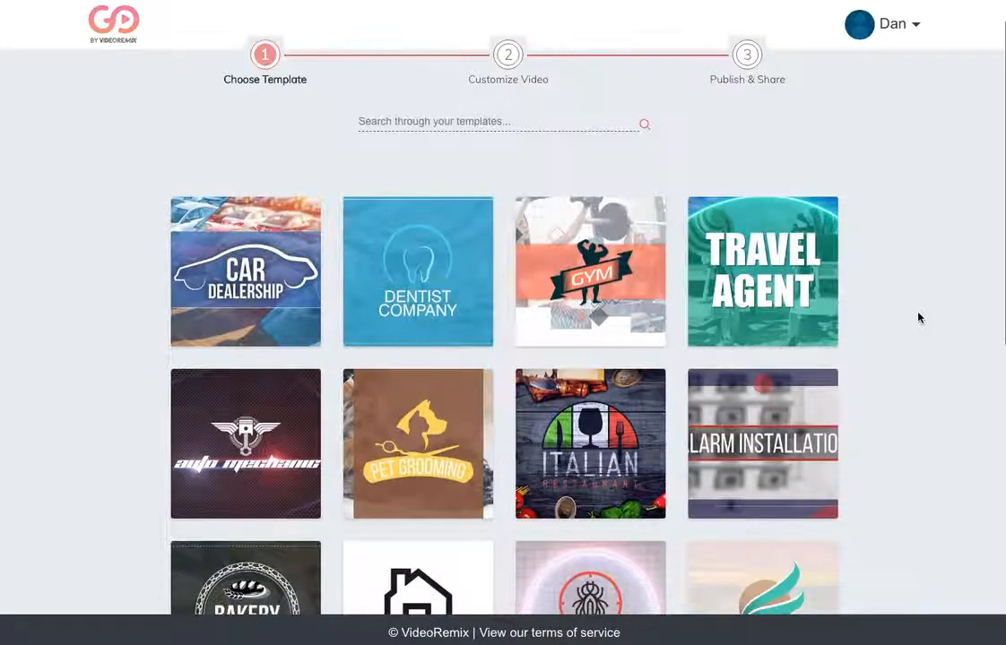
scroll(918, 317, up, 1)
scroll(918, 318, up, 1)
scroll(917, 317, up, 1)
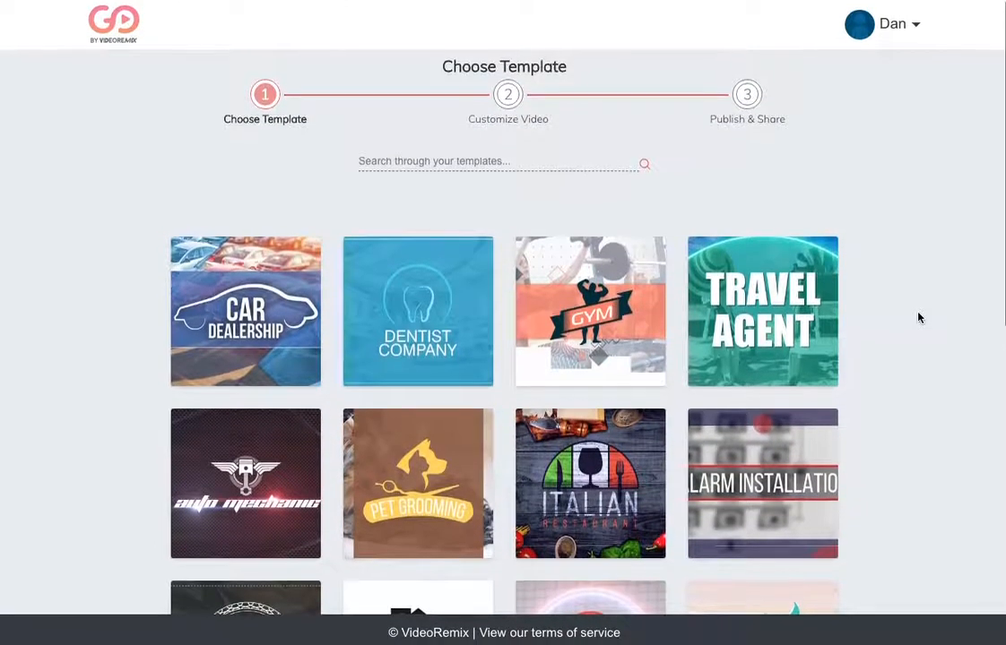
Step: Preview the Travel Agent template with its sound muted and close the preview
mouse_move(542, 308)
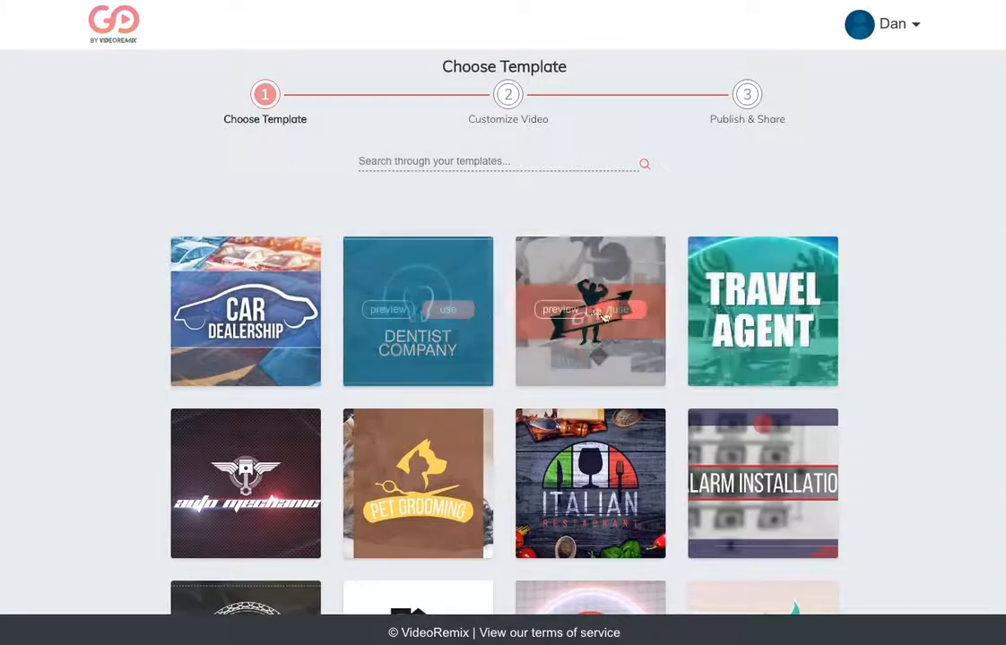
mouse_move(742, 333)
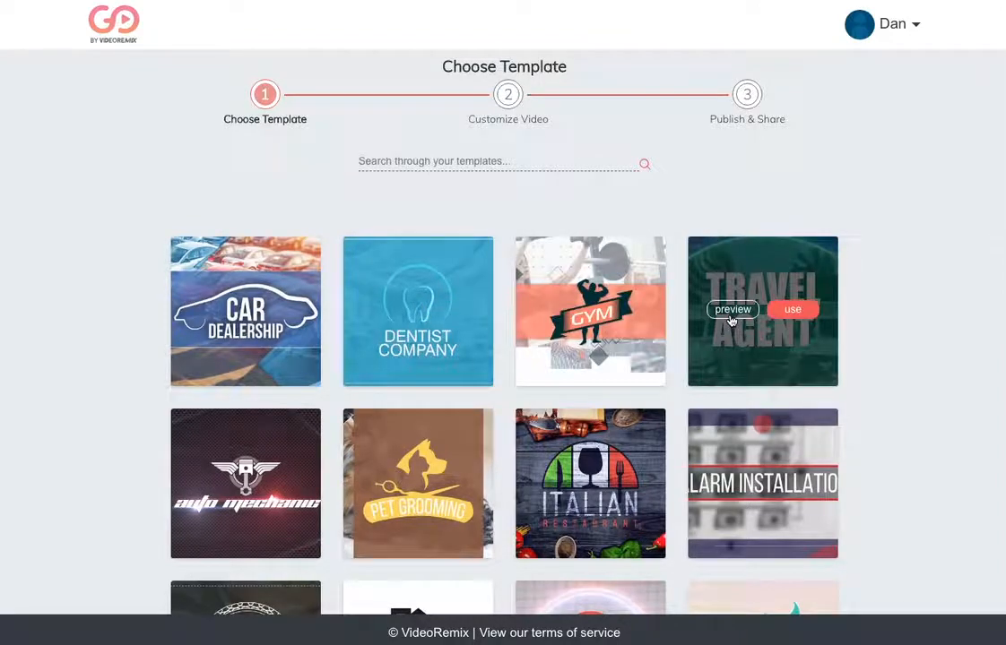
click(731, 312)
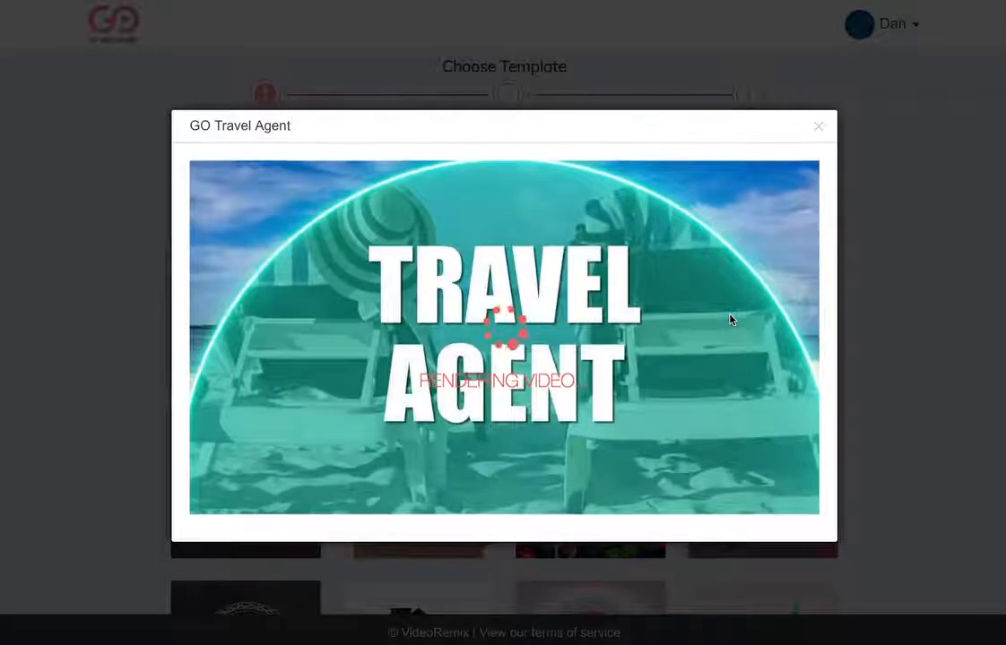
click(491, 307)
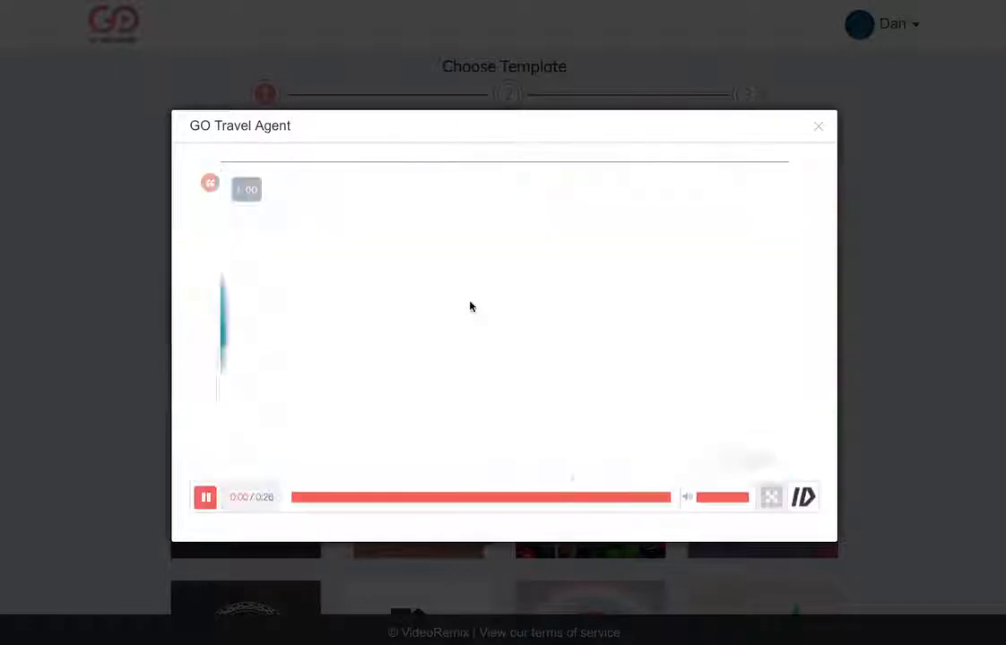
drag(734, 498, 650, 499)
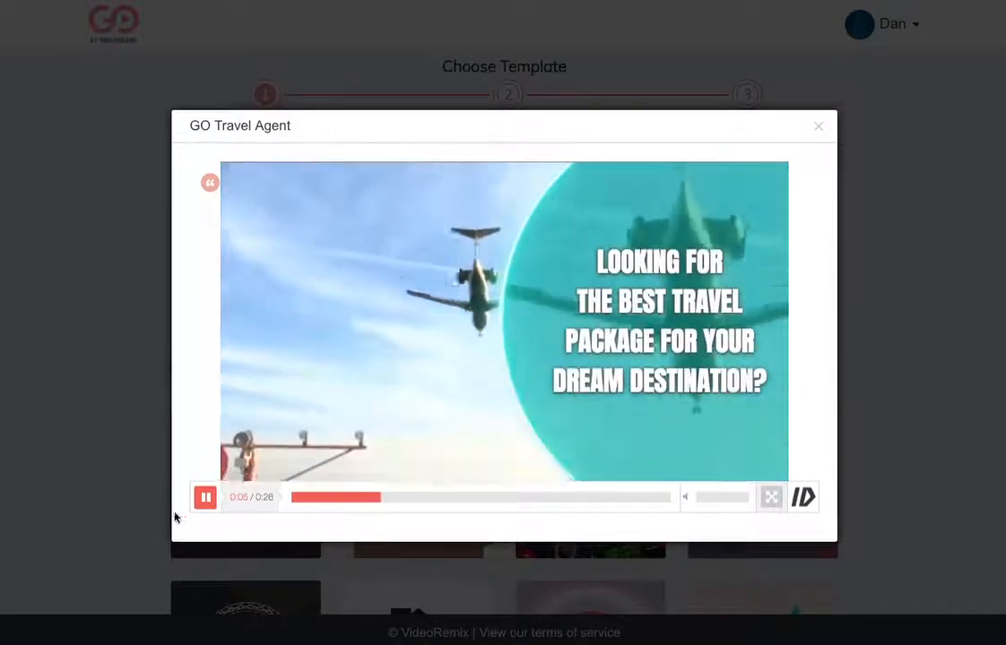
click(632, 208)
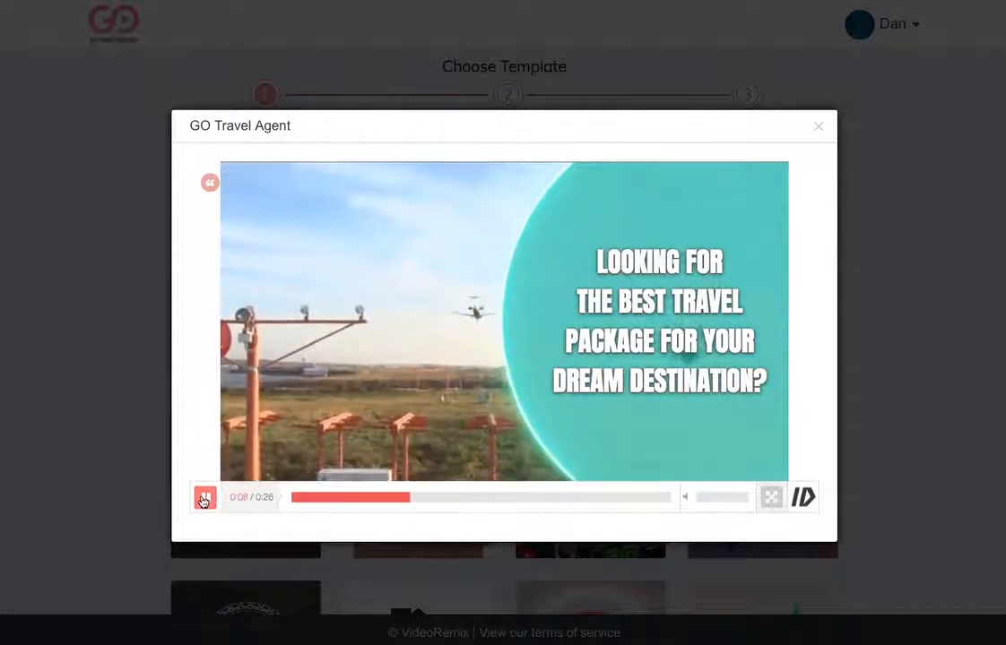
click(818, 128)
Step: Use the Travel Agent template for the new video
mouse_move(794, 316)
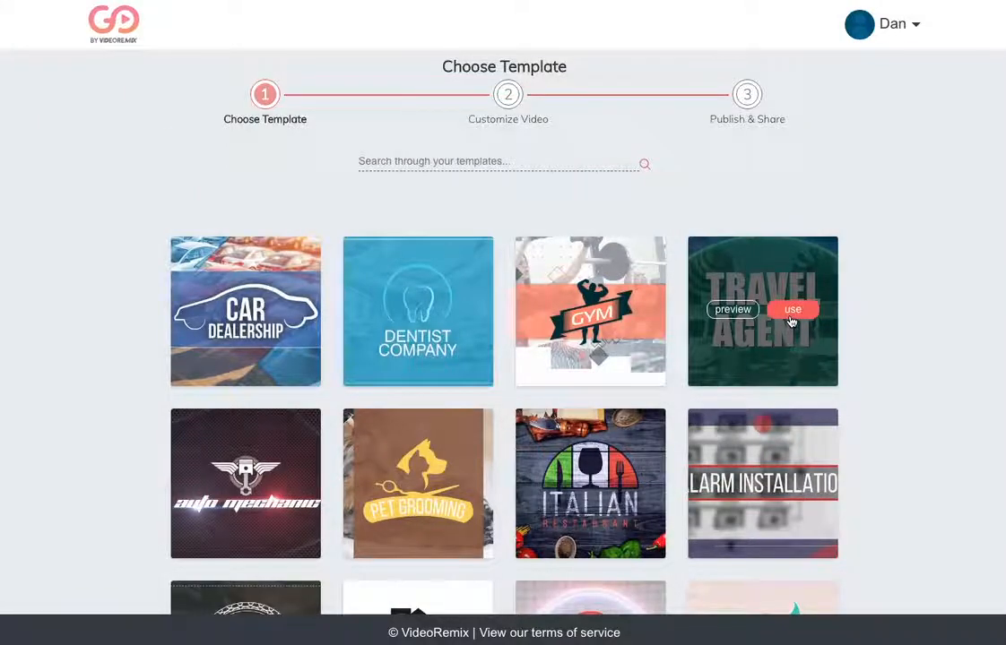
click(792, 310)
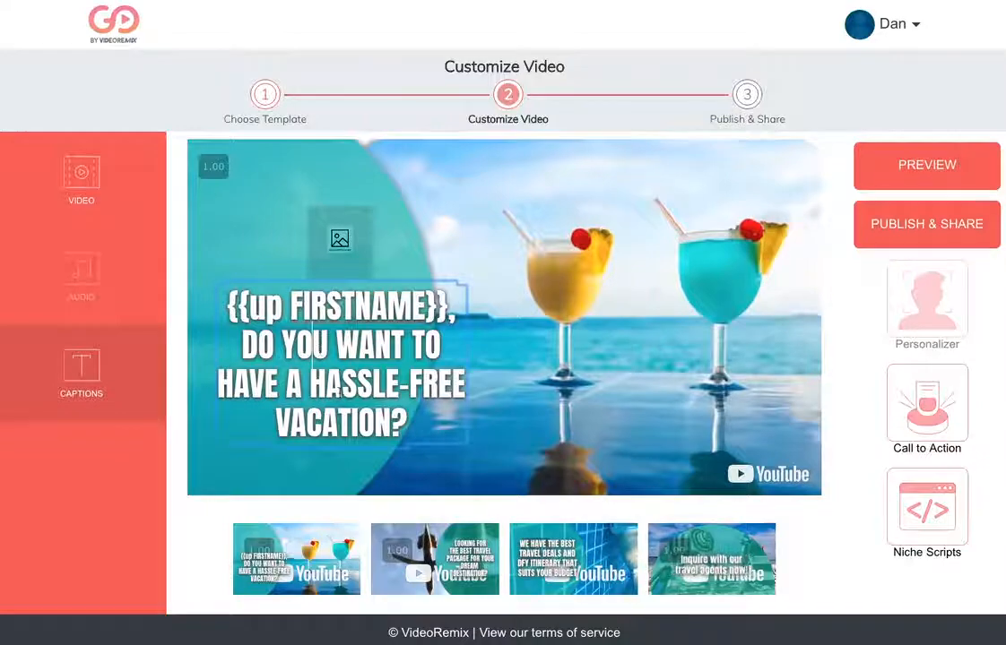
Step: Select the first scene's caption and inspect its background color options
click(345, 398)
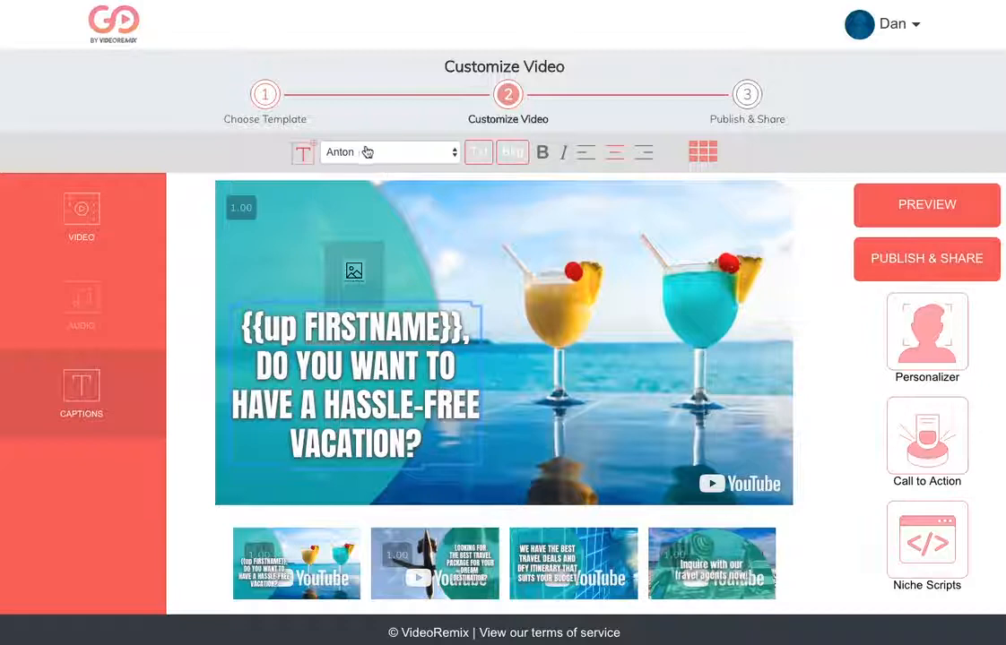
click(522, 157)
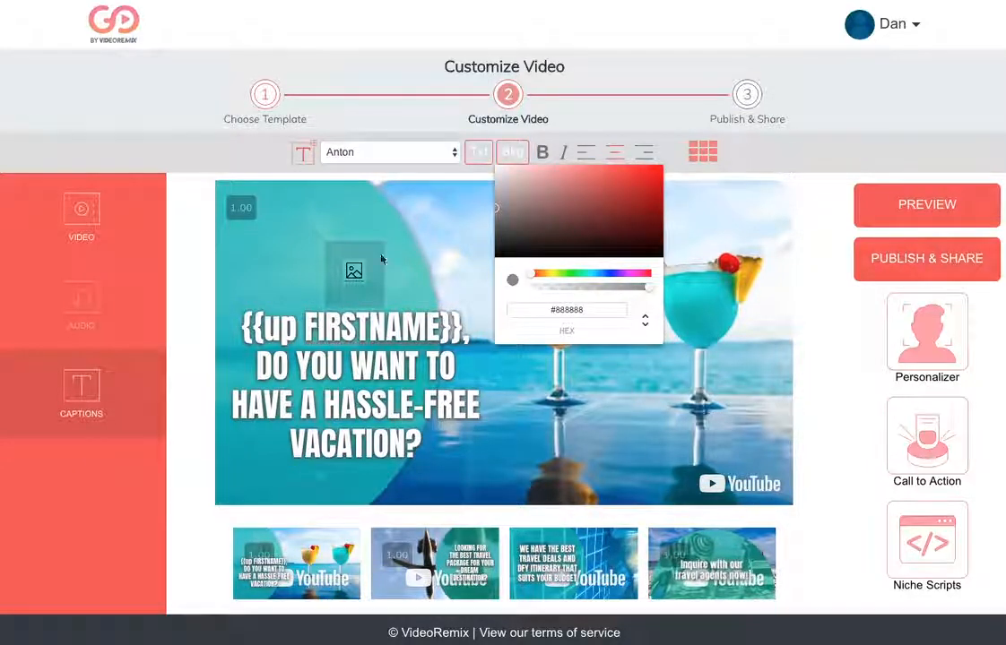
click(431, 335)
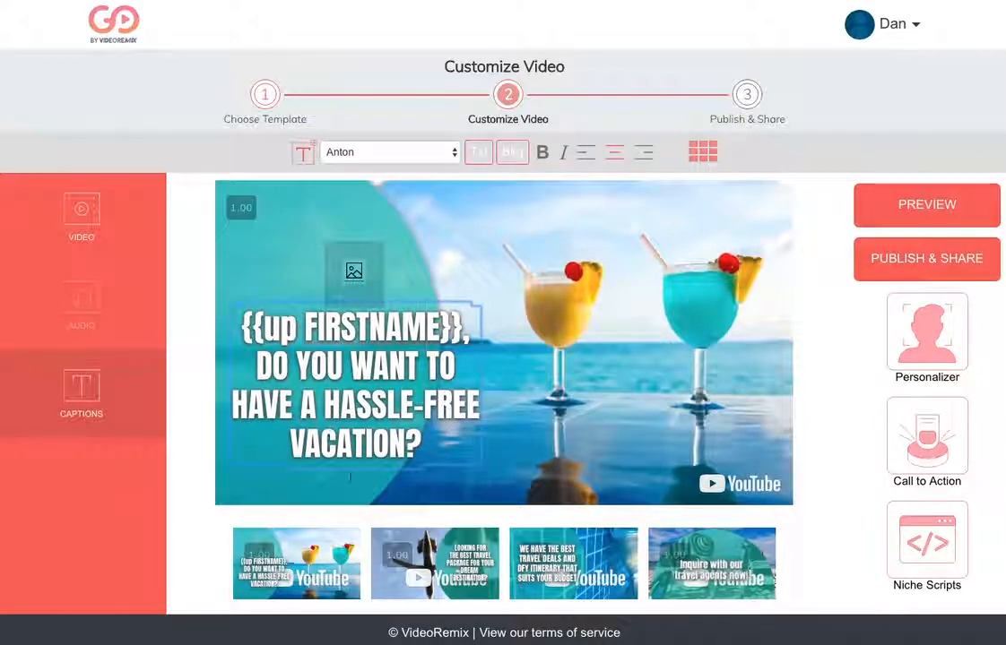
Step: Move the first scene's image placeholder up slightly and reposition the FIRSTNAME caption a little to the right beneath it
click(354, 270)
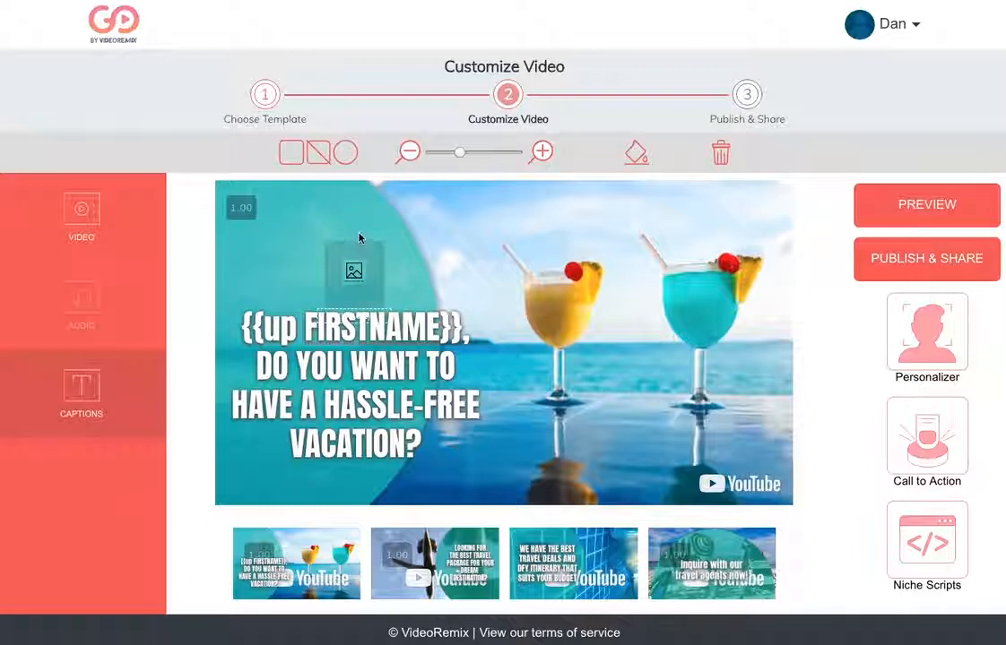
drag(361, 256, 358, 238)
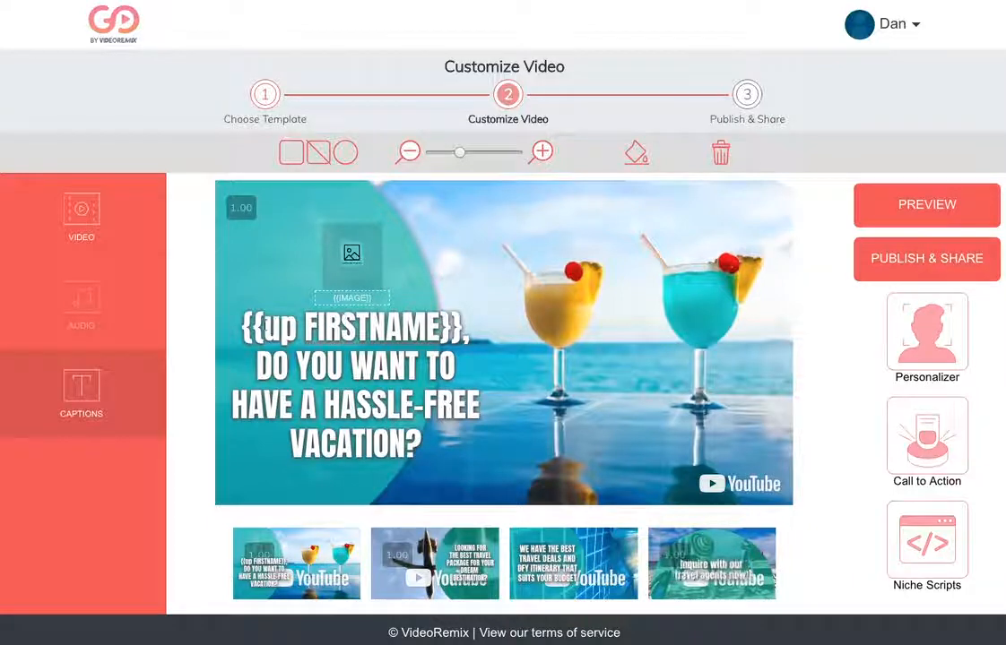
mouse_move(242, 328)
mouse_down()
mouse_move(276, 328)
mouse_move(258, 328)
mouse_up()
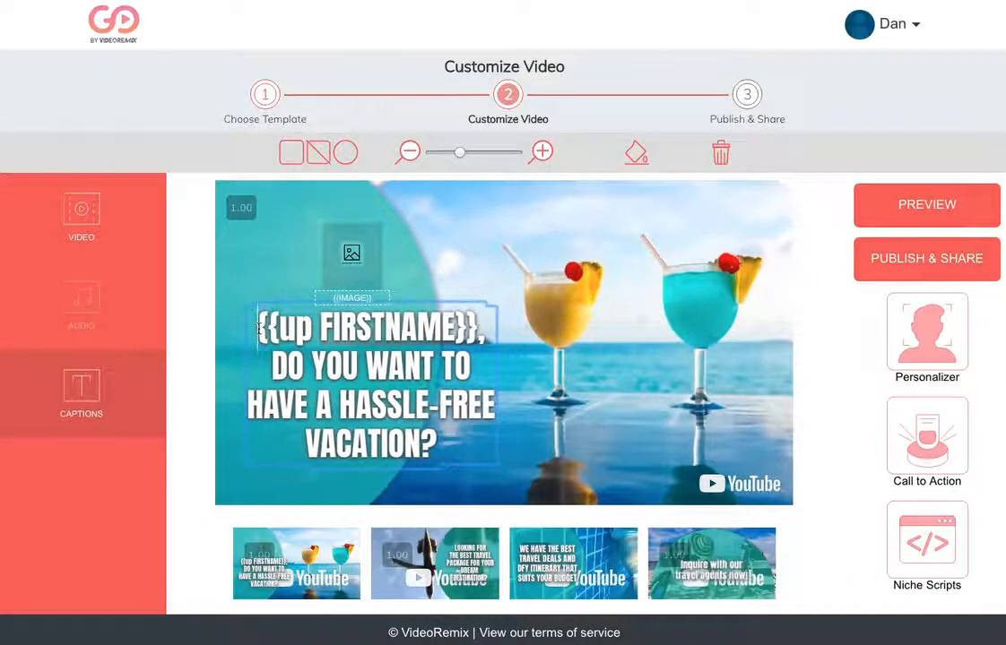
click(487, 327)
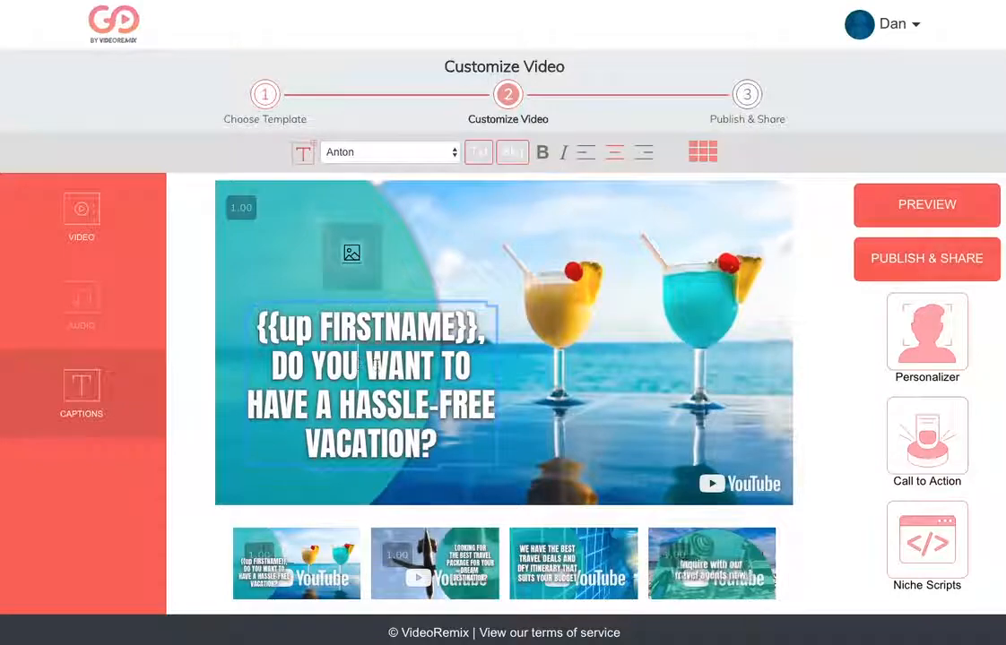
drag(481, 453, 457, 448)
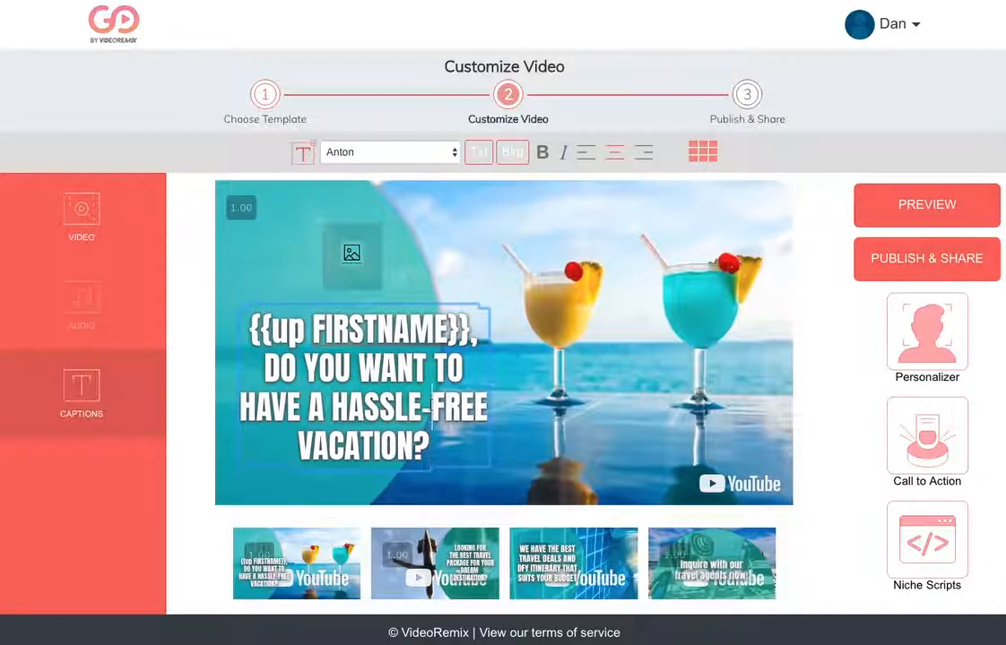
drag(431, 405, 429, 400)
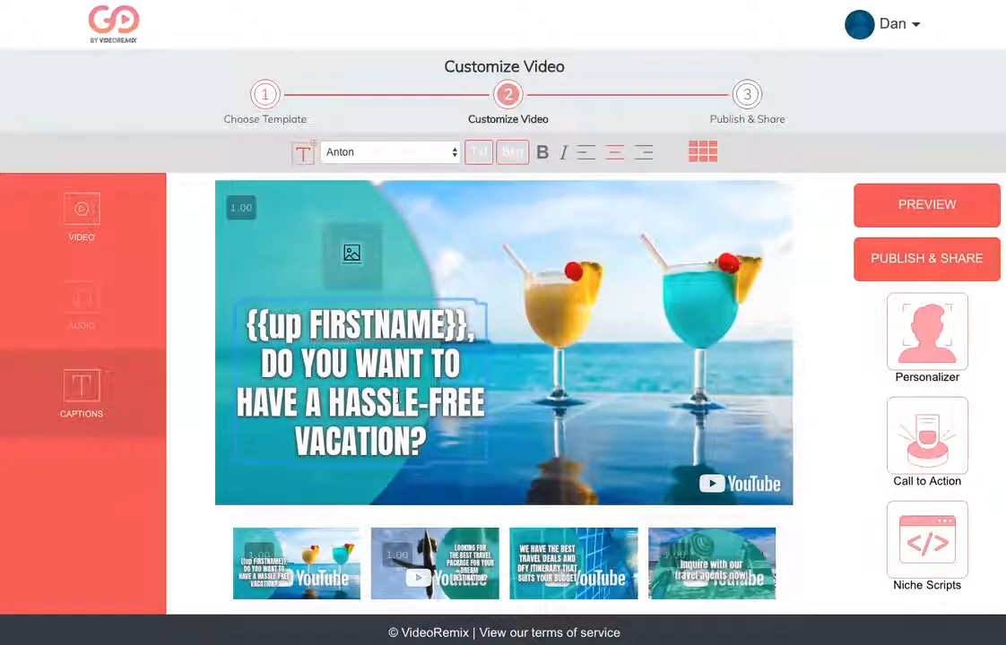
mouse_move(423, 441)
mouse_down()
mouse_move(443, 438)
mouse_move(430, 447)
mouse_up()
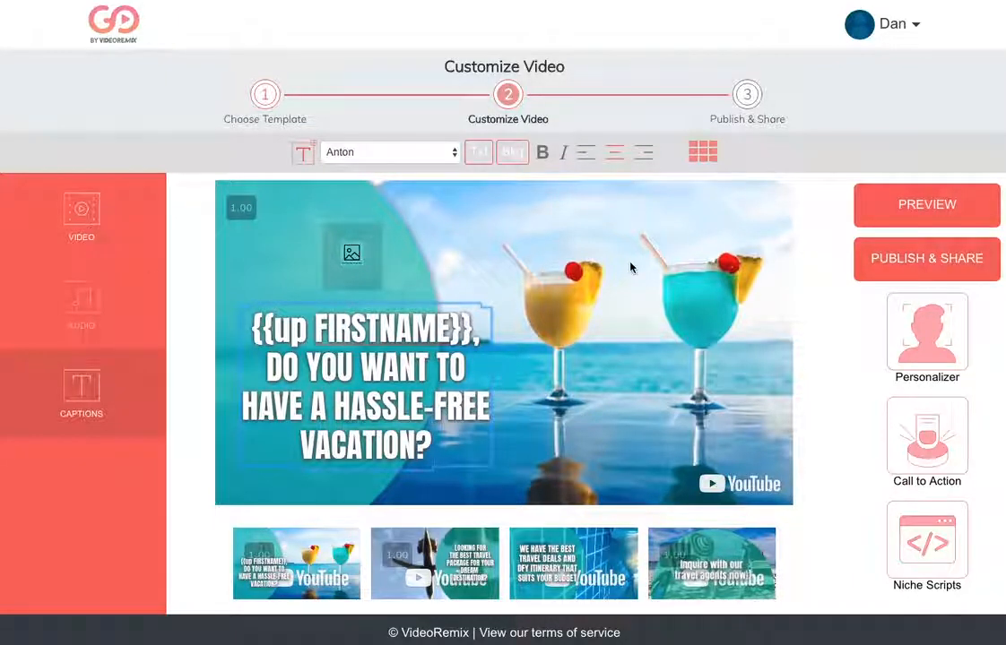
Step: View the second and third scenes and open the closing scene
click(477, 553)
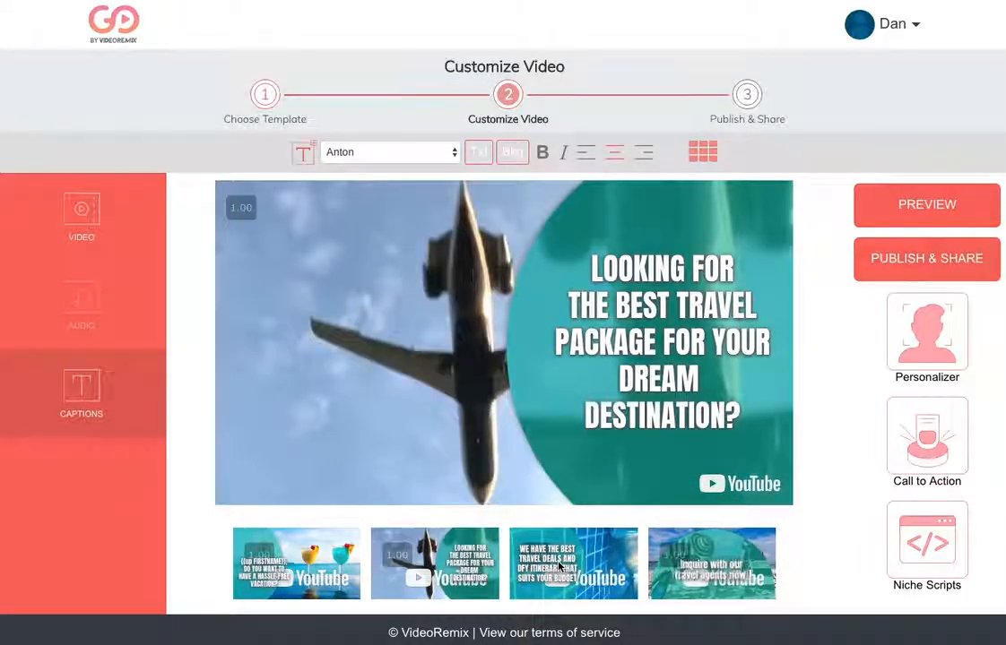
click(559, 566)
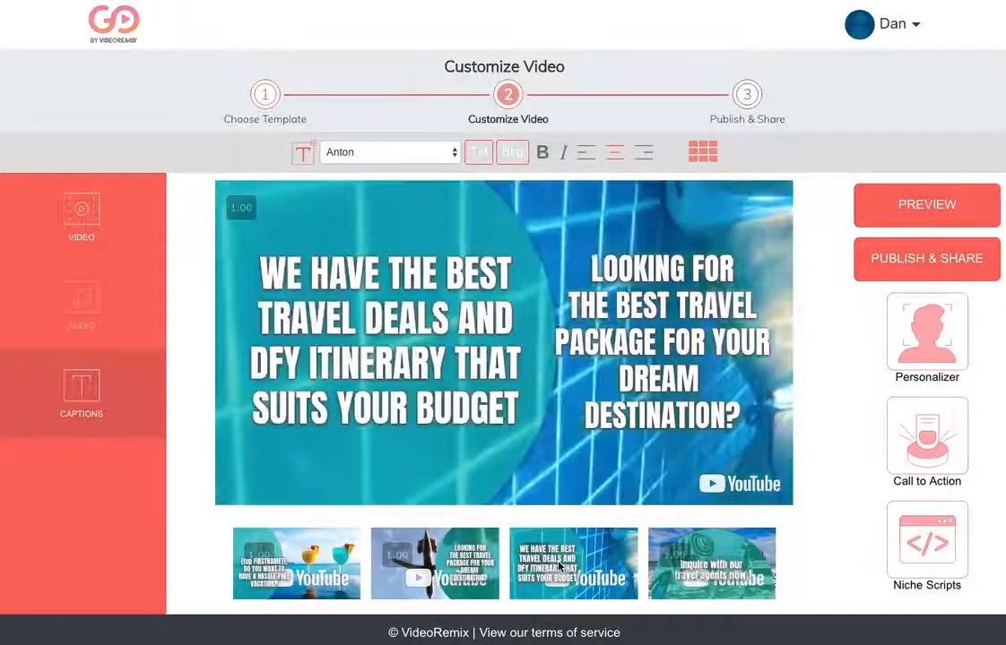
click(699, 553)
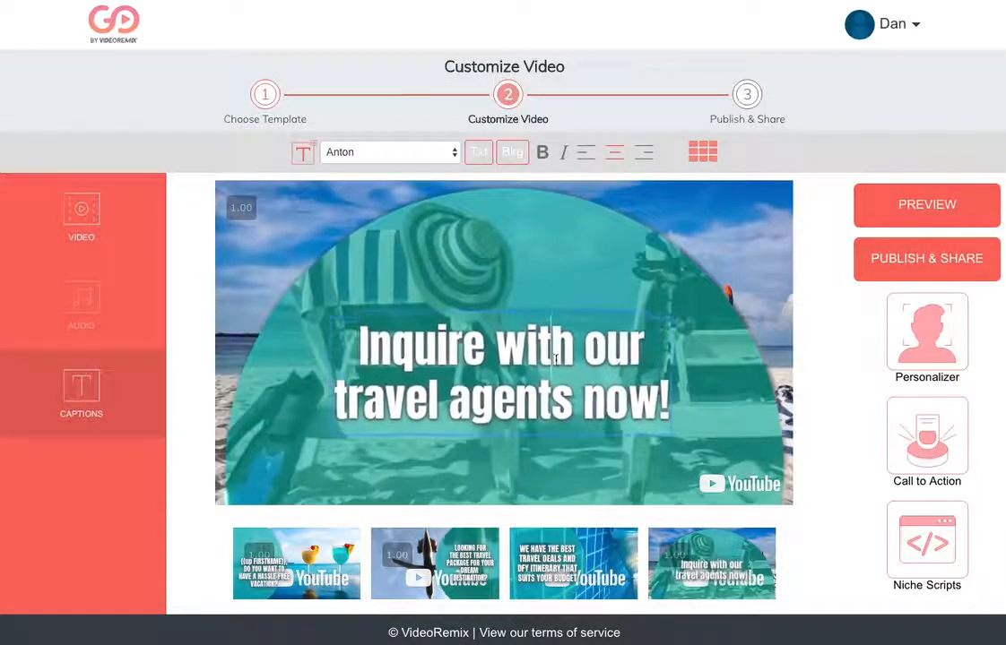
click(652, 401)
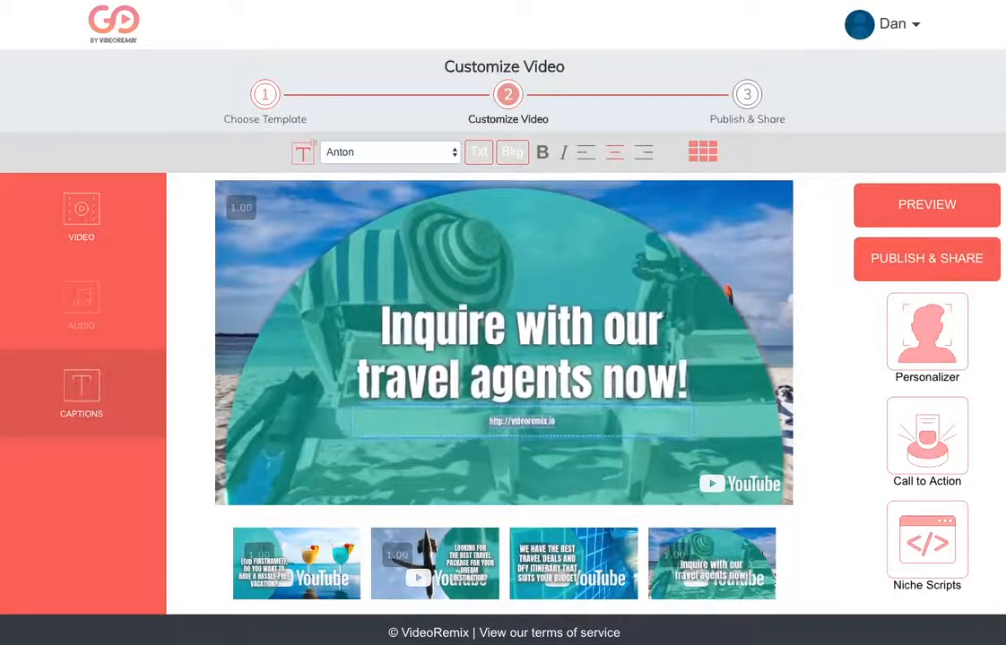
key(ctrl+a)
key(BackSpace)
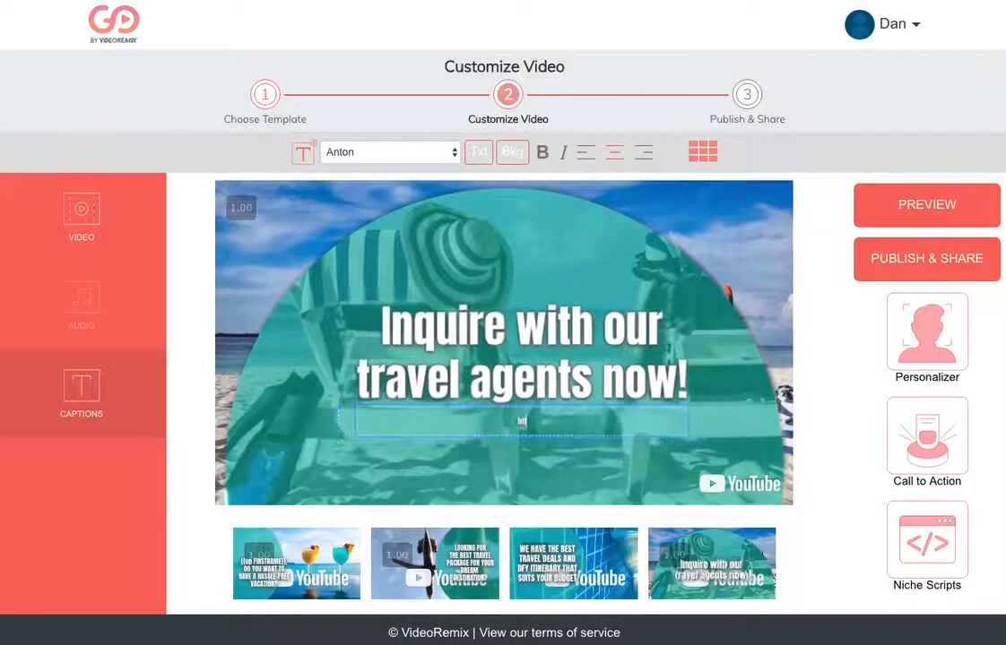
text(http)
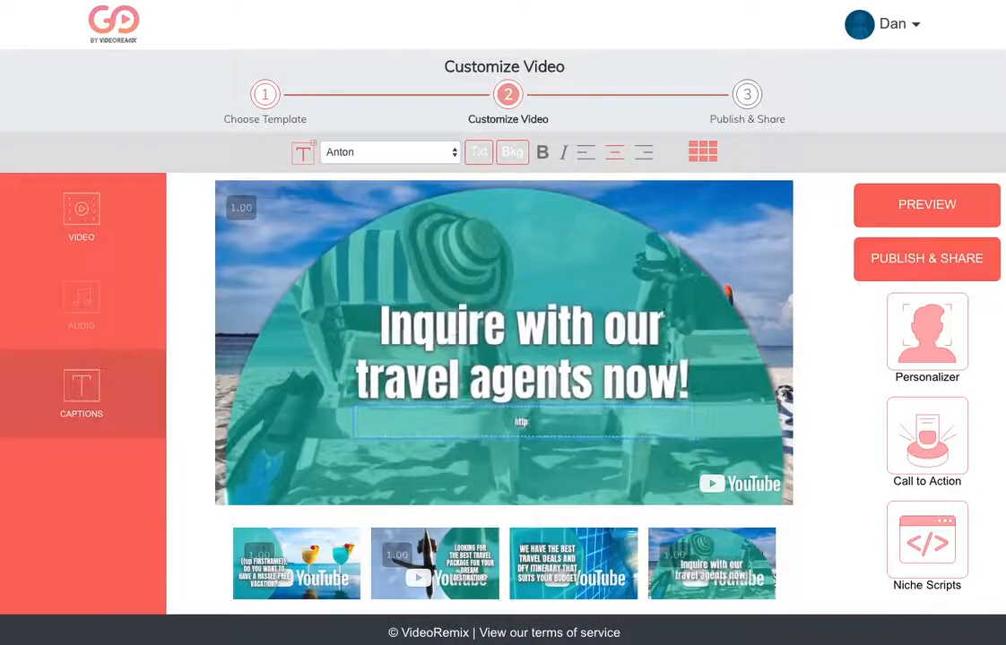
text(://google.com)
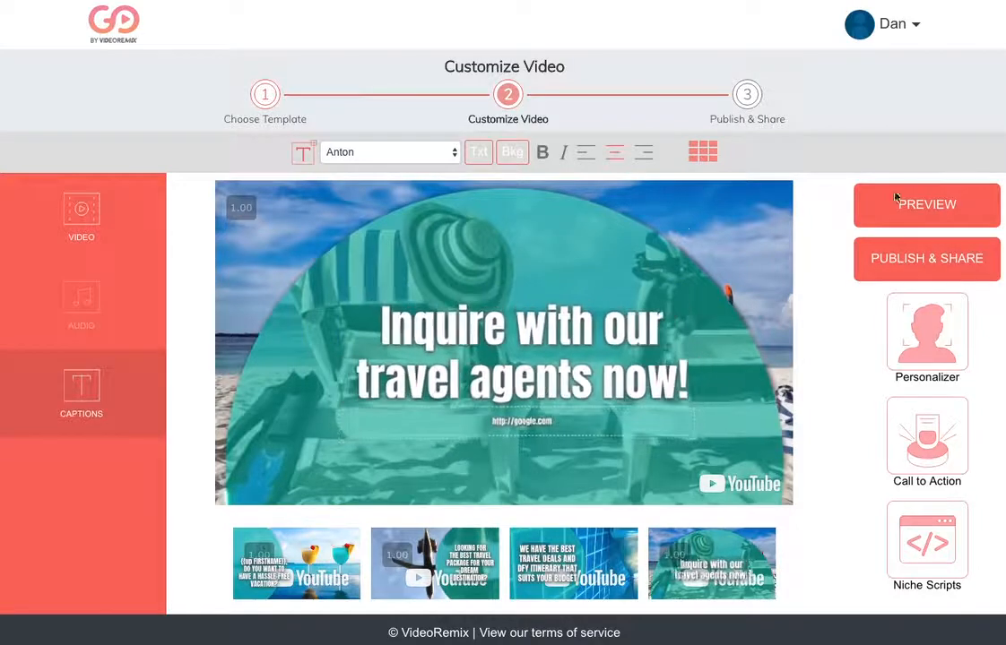
Step: Preview the customized video with the sound muted, reviewing the opening scene's picture placeholder and name caption
click(922, 205)
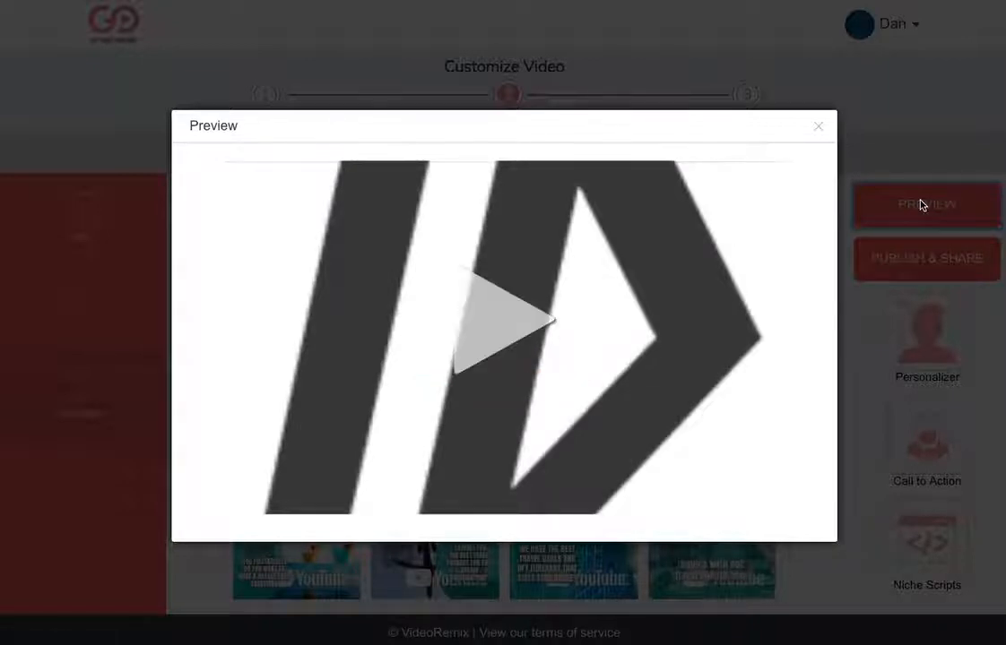
click(599, 309)
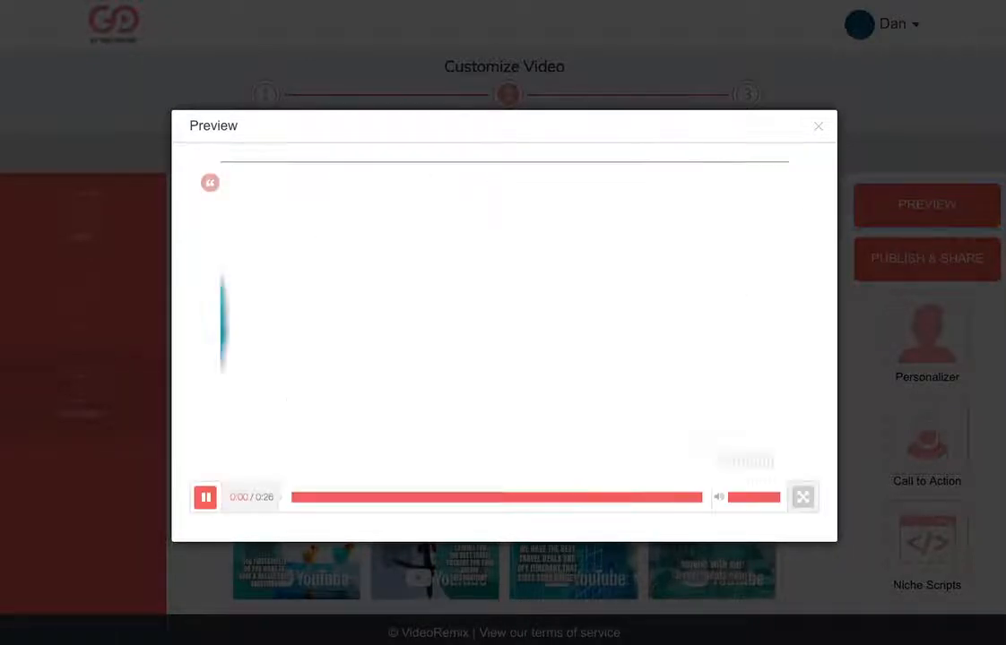
drag(758, 504, 658, 499)
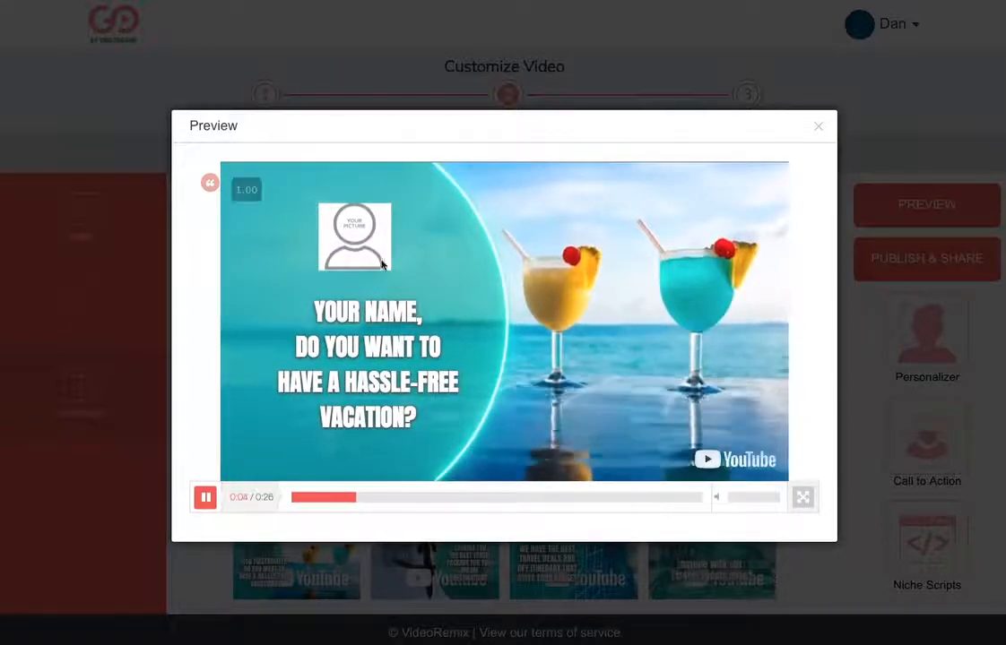
click(341, 497)
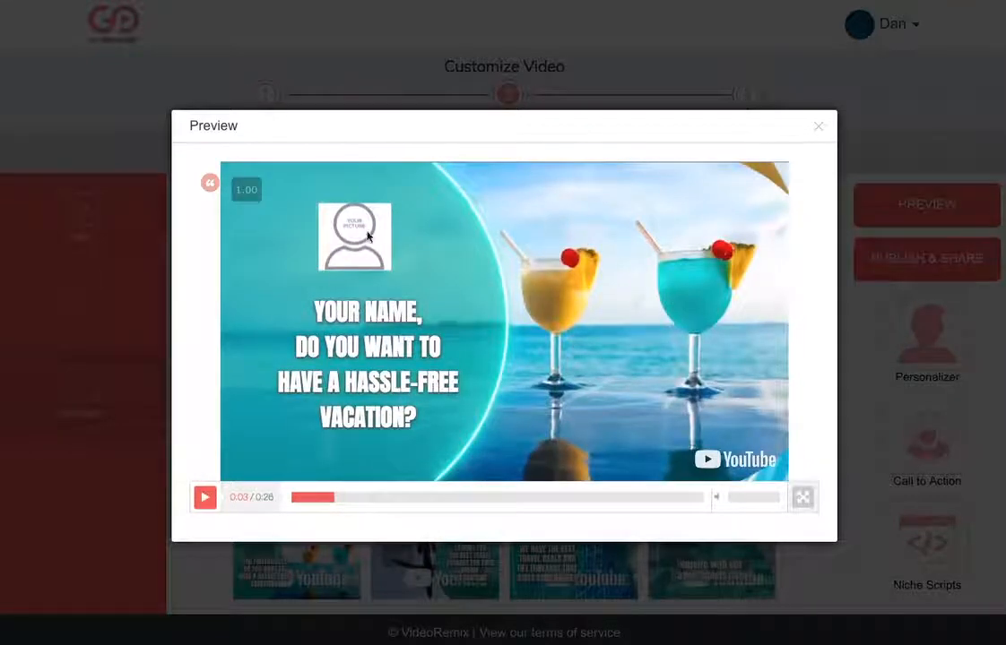
click(373, 241)
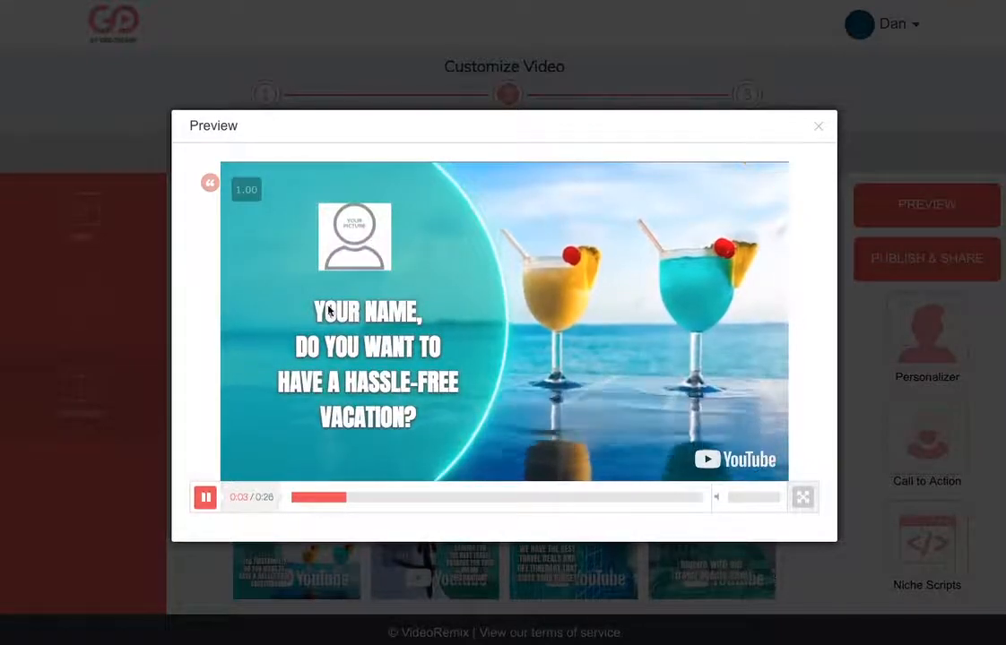
click(350, 328)
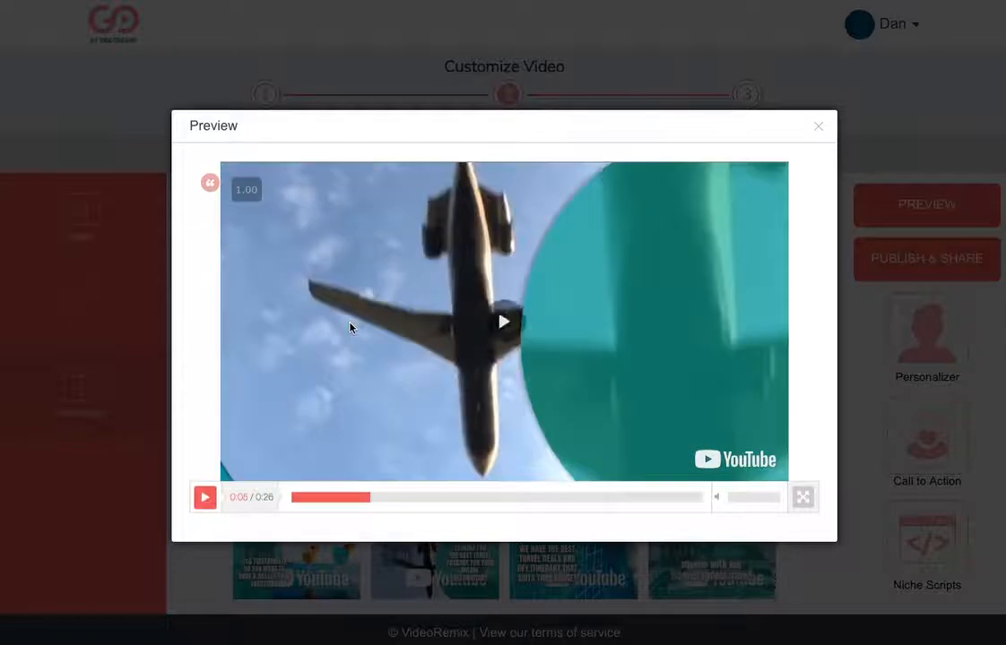
click(351, 328)
Step: Skip the preview to the closing scene at 0:24, test its "Inquire with our travel agents now!" link, and close the preview
click(673, 497)
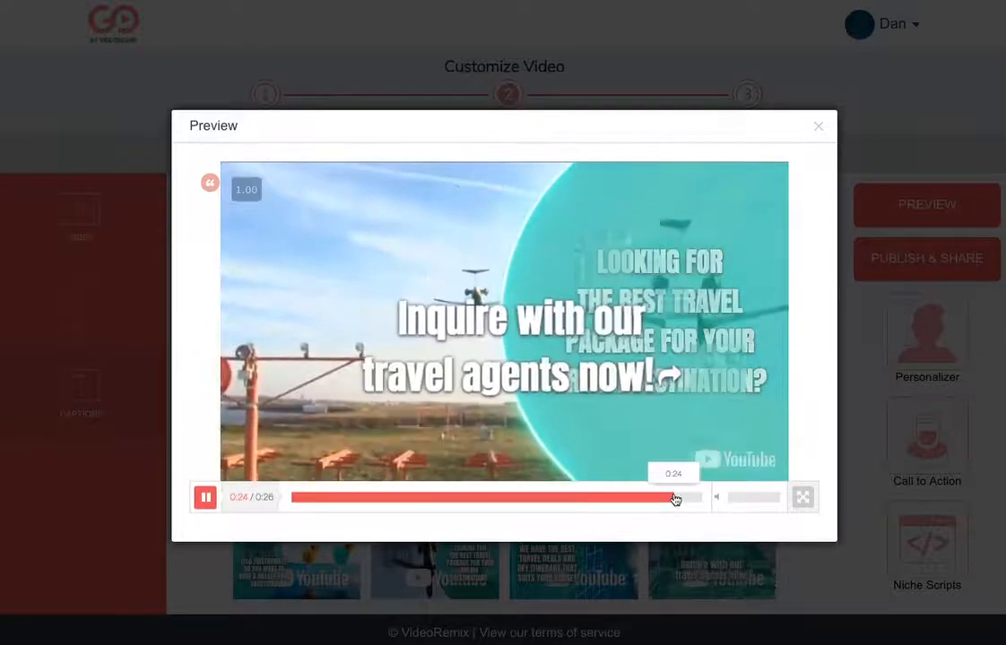
click(620, 385)
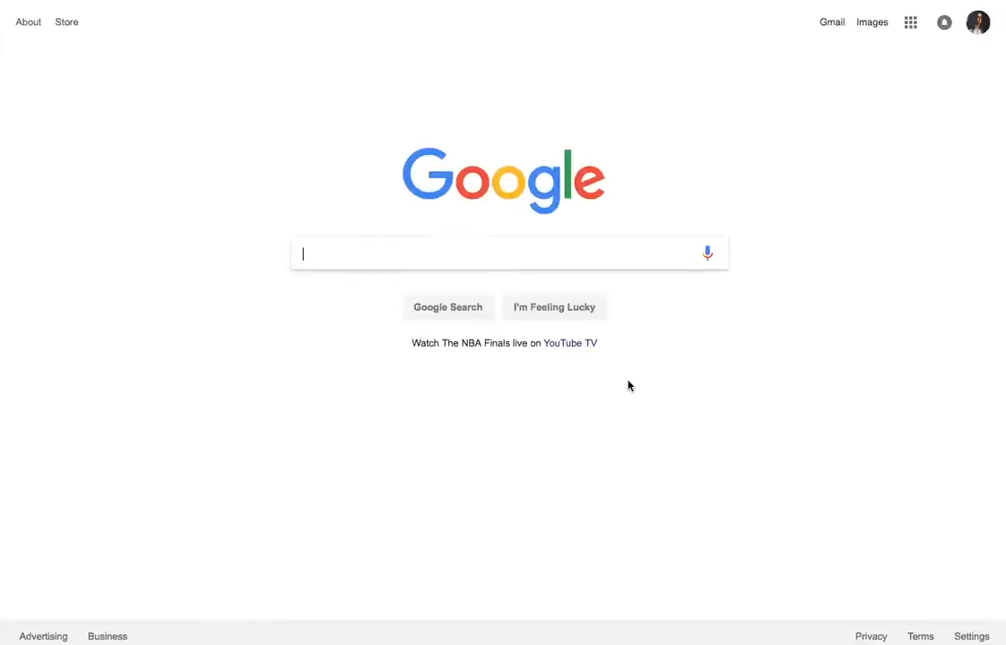
key(super+w)
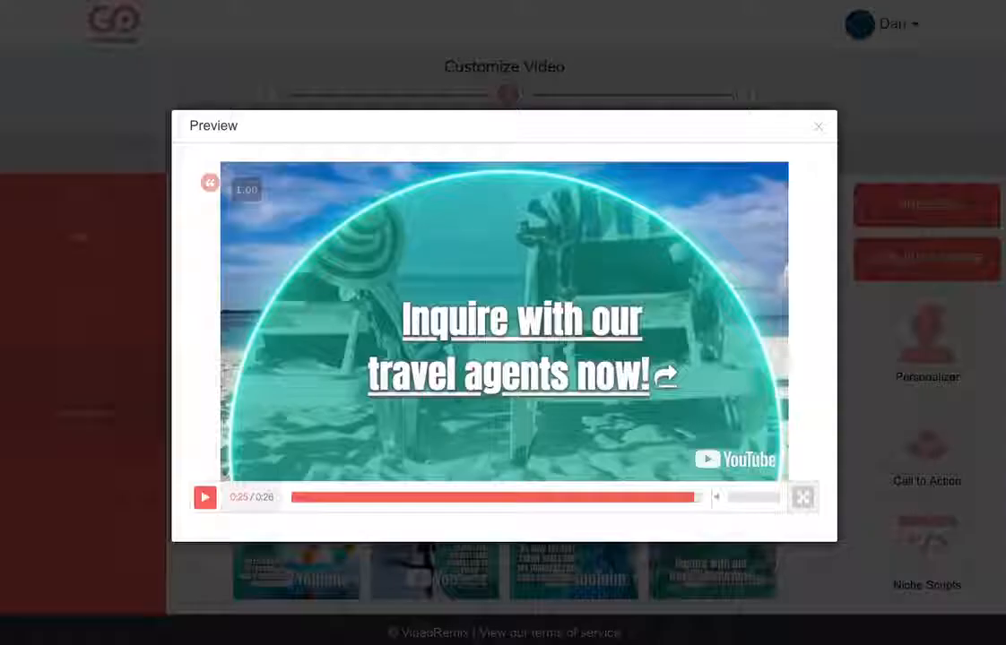
click(817, 128)
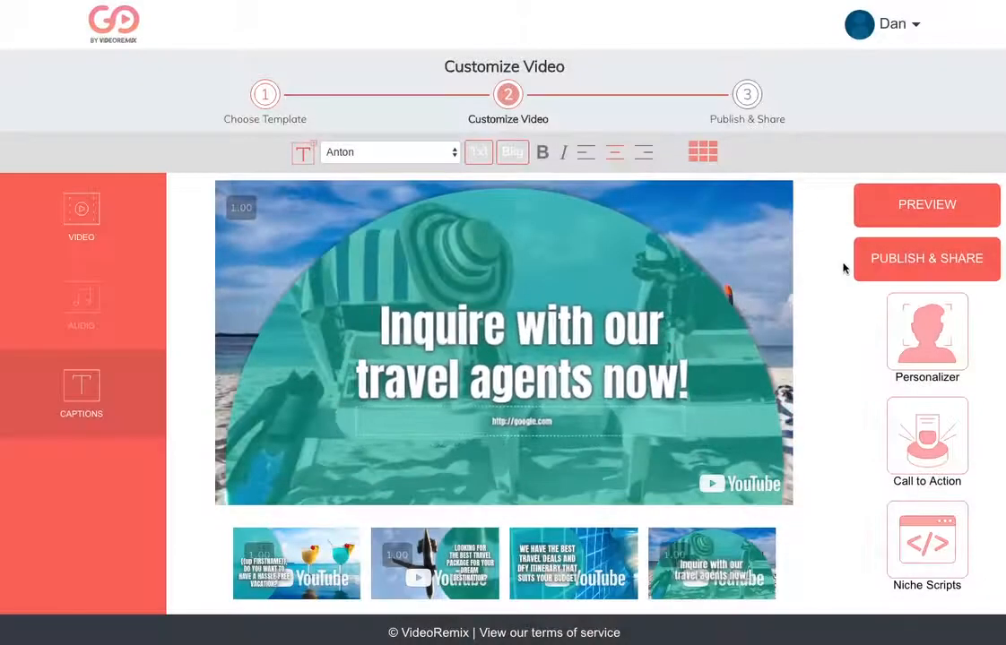
Step: Publish the travel agent video and look through its embed code
click(914, 271)
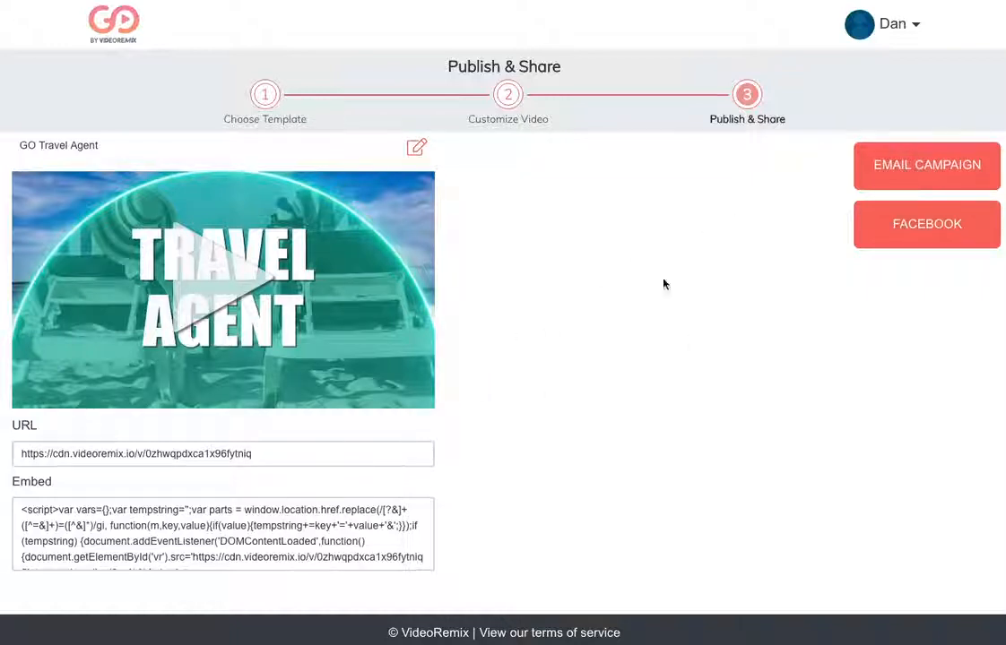
scroll(183, 511, down, 3)
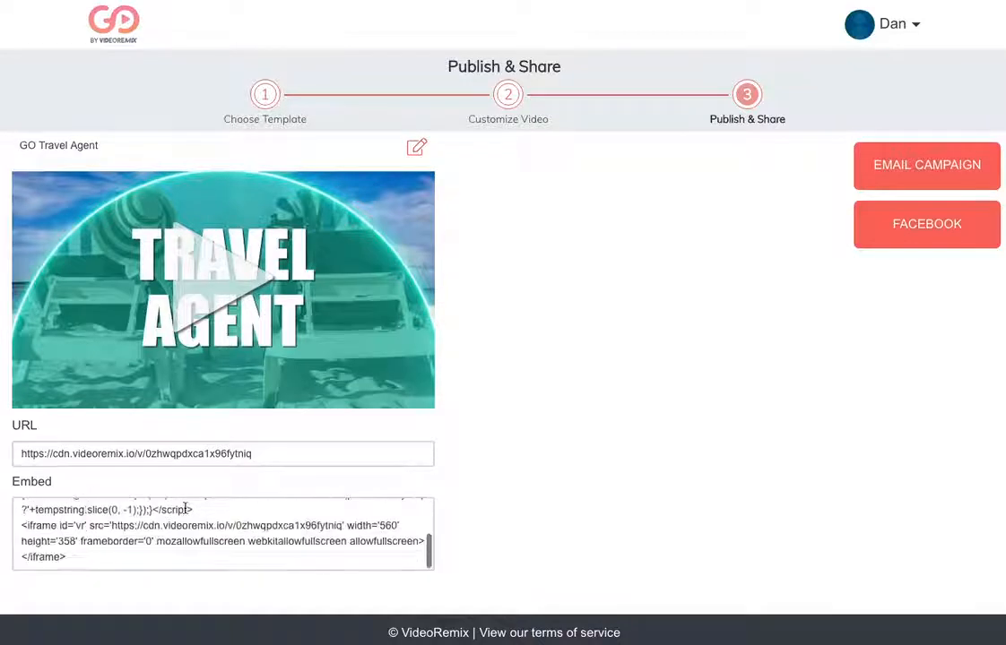
scroll(186, 509, up, 3)
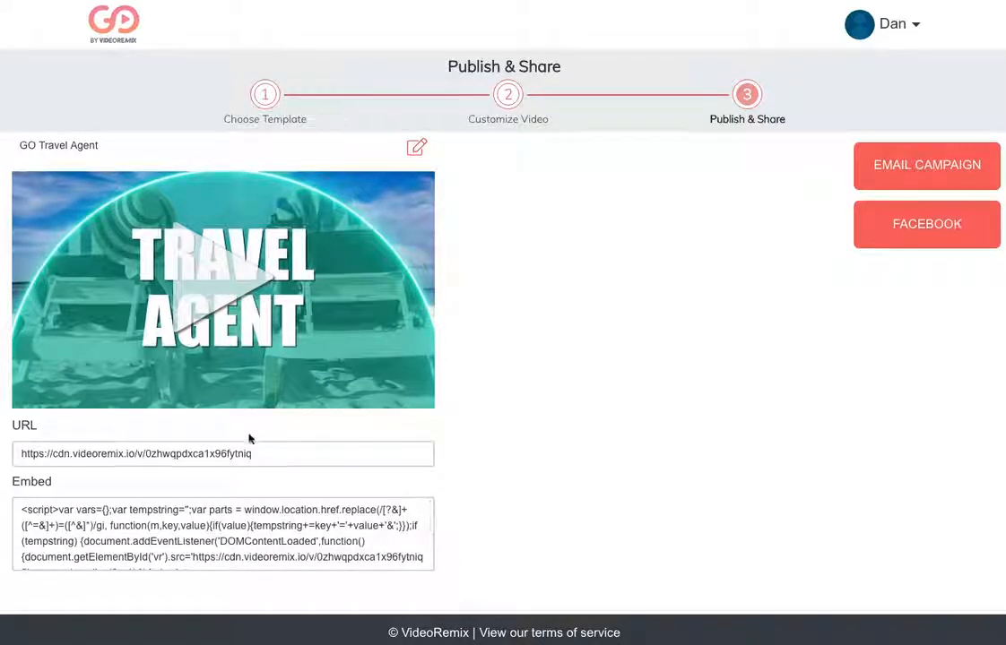
Step: Copy the published video's URL and open it in a new browser tab to view its hosted page
click(180, 457)
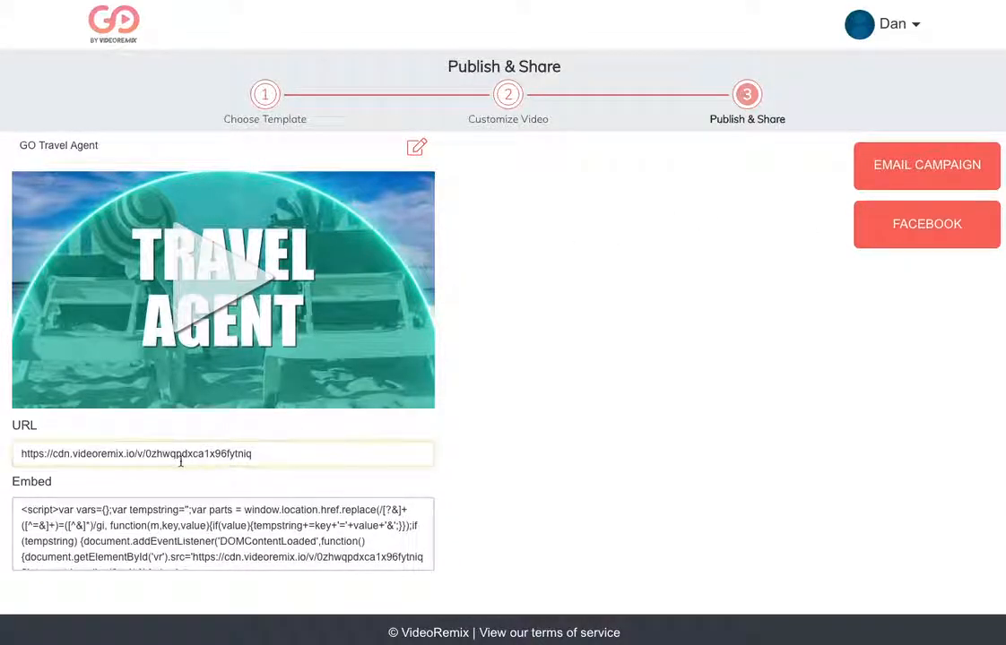
drag(257, 455, 22, 456)
key(super+c)
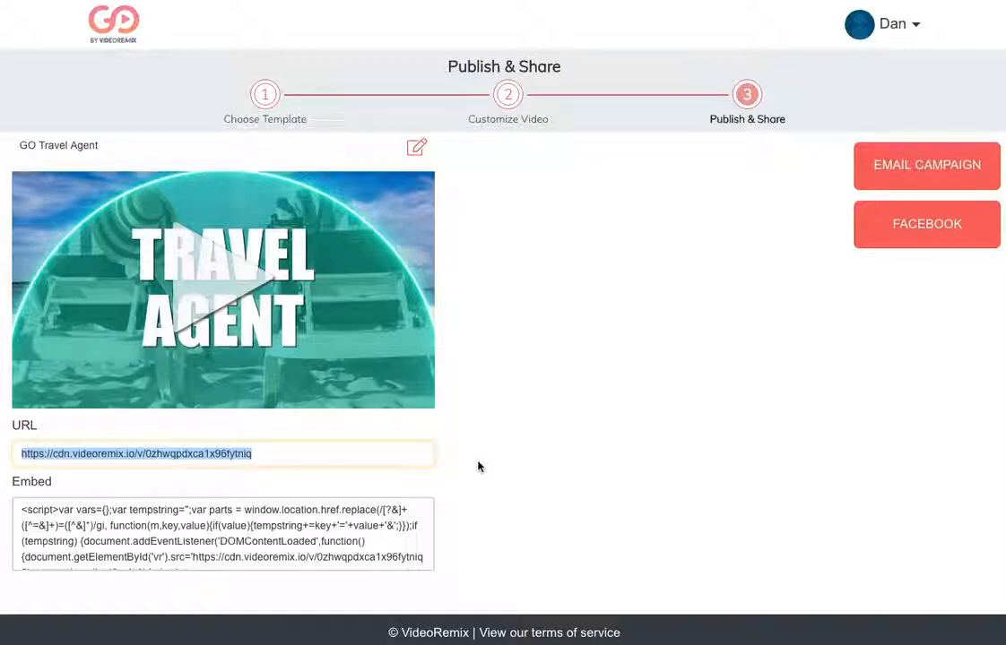
key(super+t)
key(super+v)
key(Return)
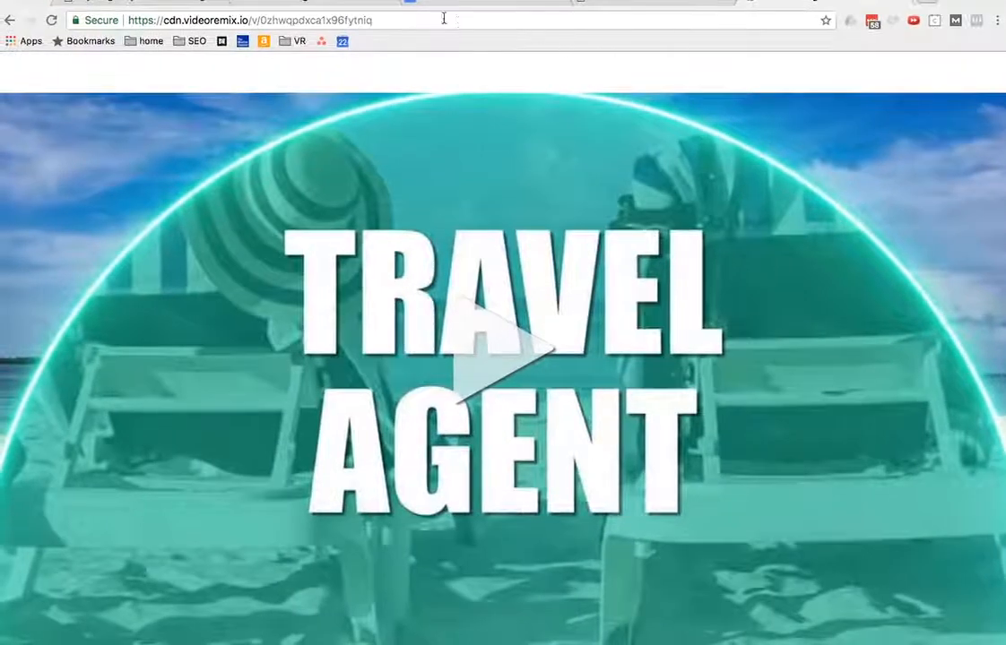
click(443, 18)
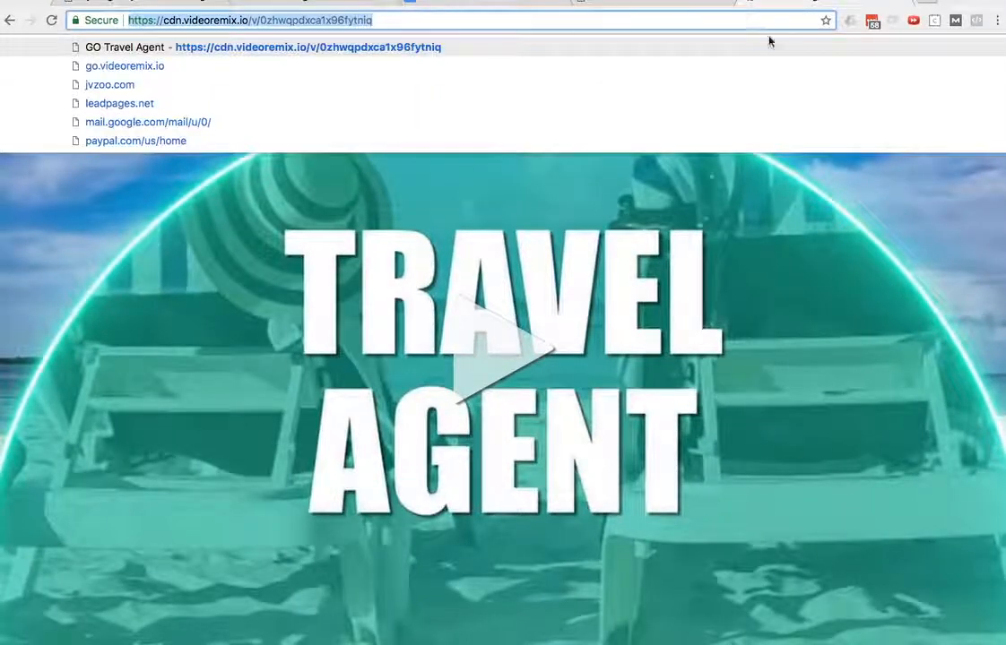
click(752, 226)
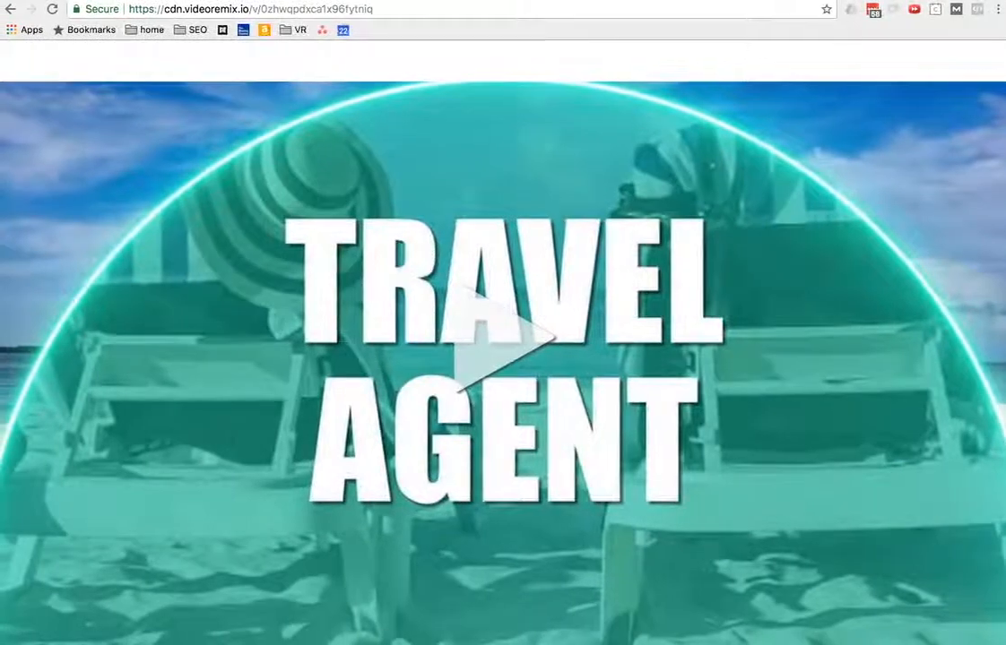
Step: Return to the Publish & Share page and select the video's embed code to read it through
click(617, 1)
click(184, 561)
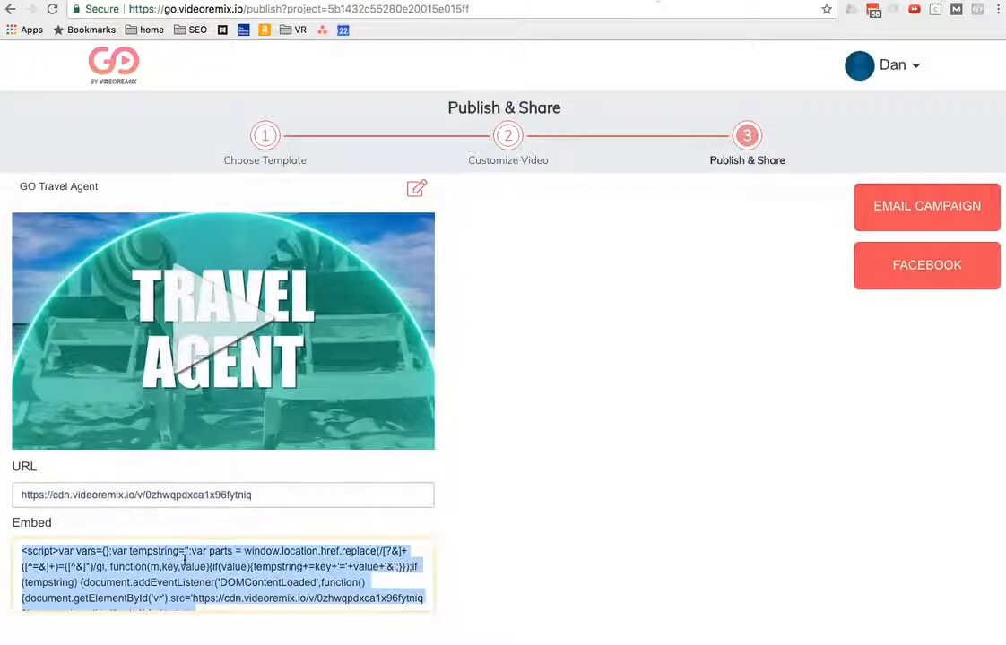
scroll(183, 560, down, 3)
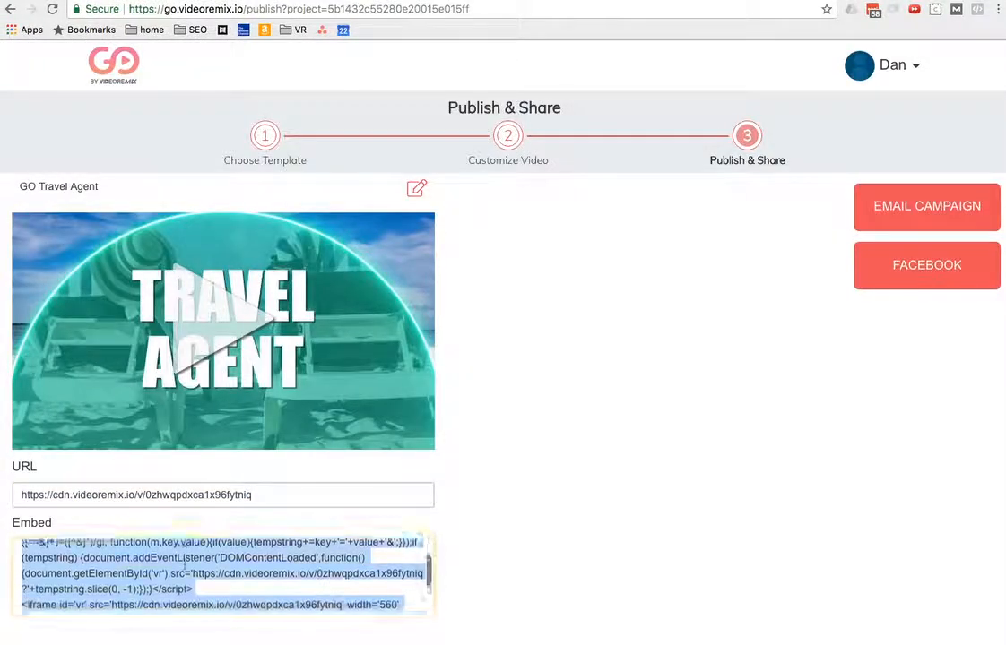
Step: Review the Embed Location choices in the Facebook sharing options, keep Direct (Default Hosting), and close them
click(907, 281)
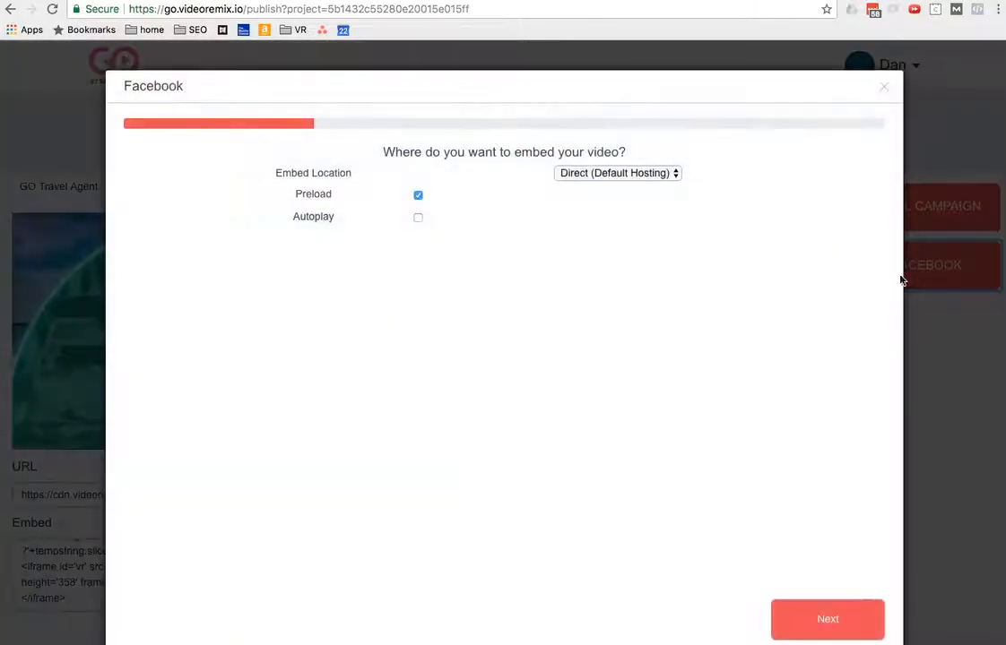
click(597, 174)
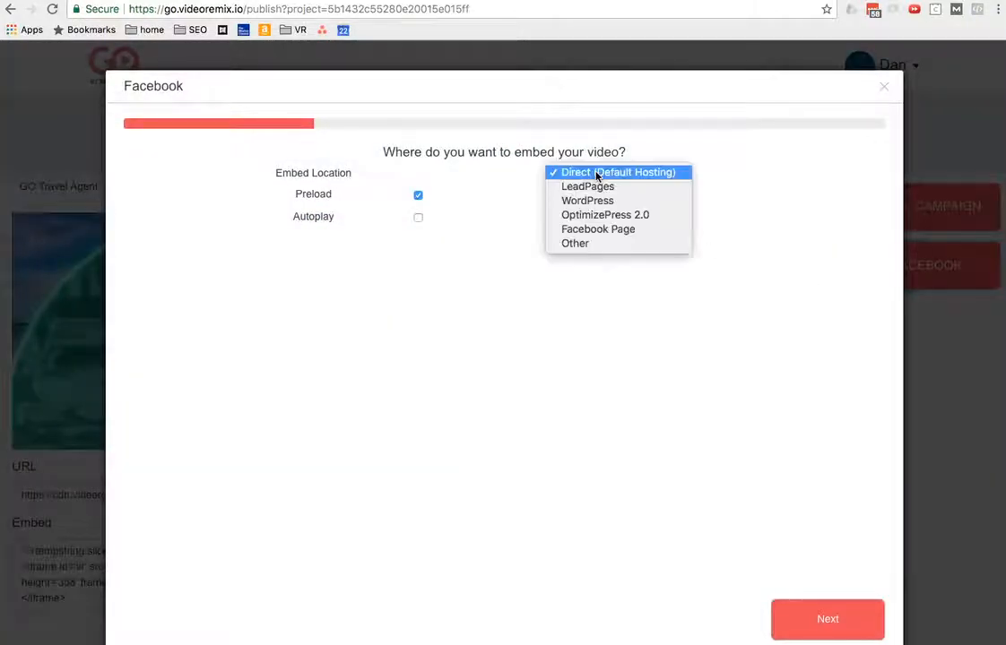
click(605, 176)
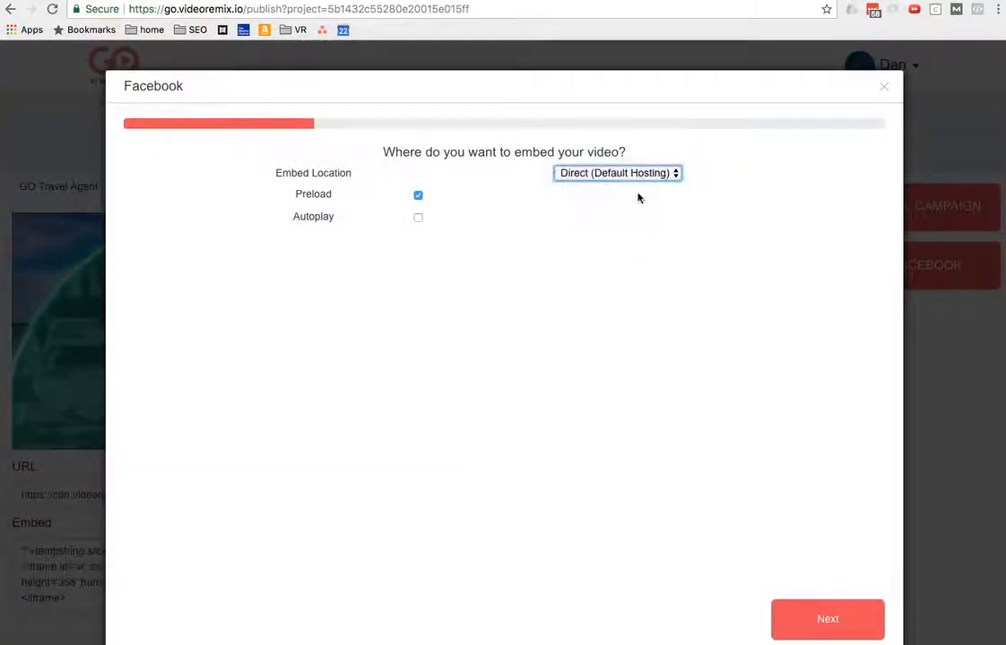
click(614, 172)
click(788, 93)
click(886, 89)
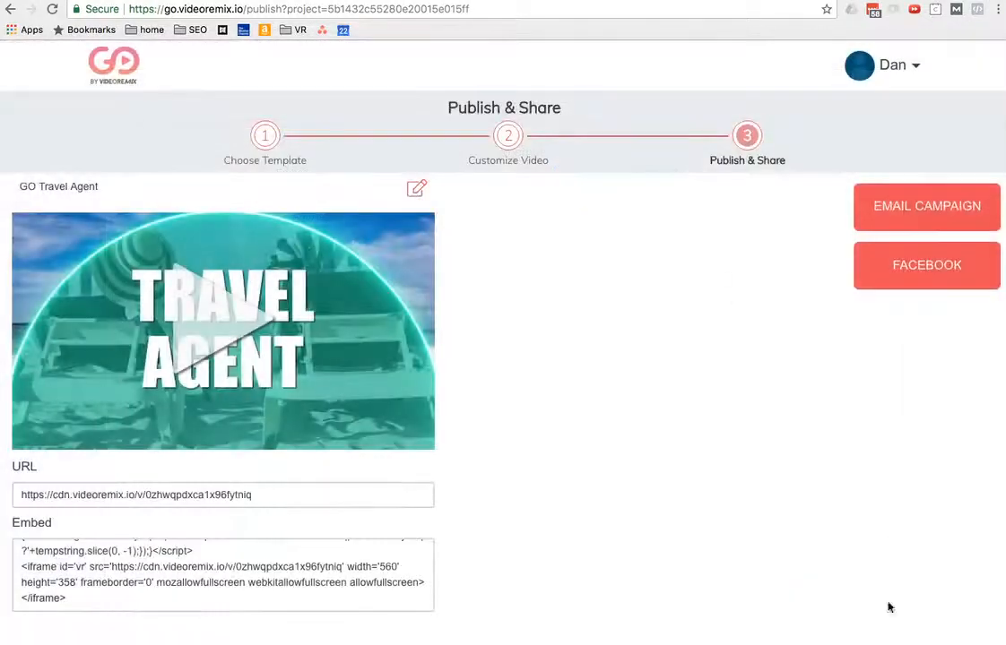
Step: Look through the Email Campaign setup up to the email service provider choices, and close it without finishing
click(932, 224)
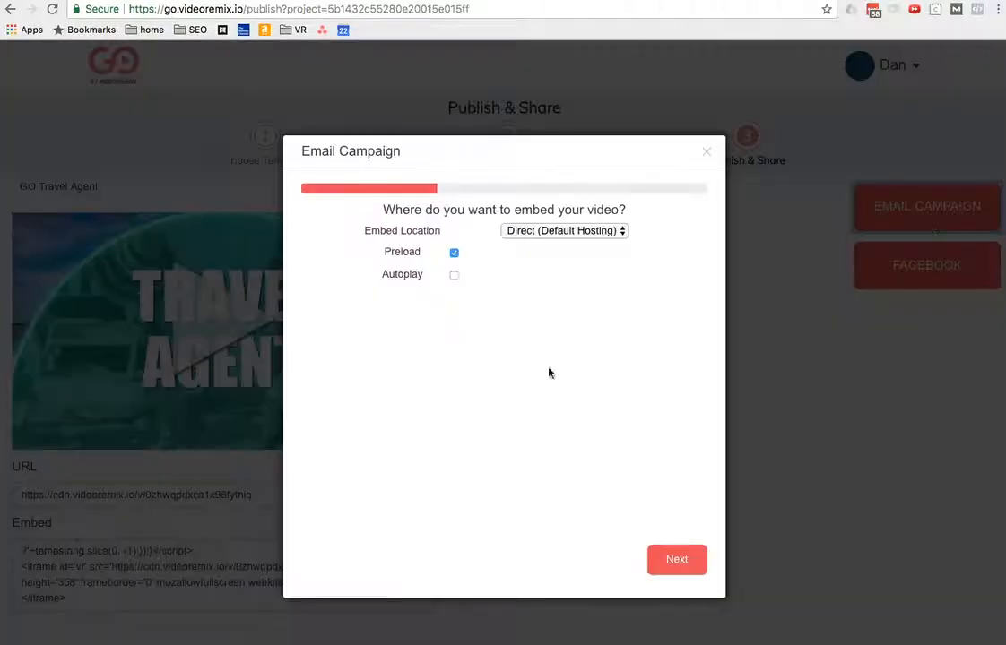
click(678, 561)
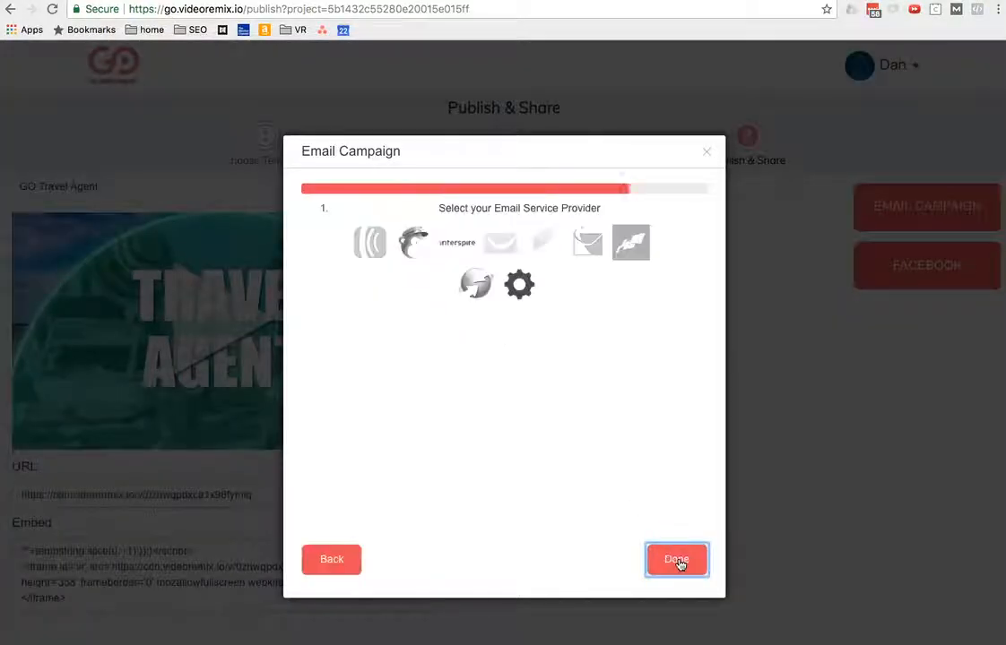
click(314, 560)
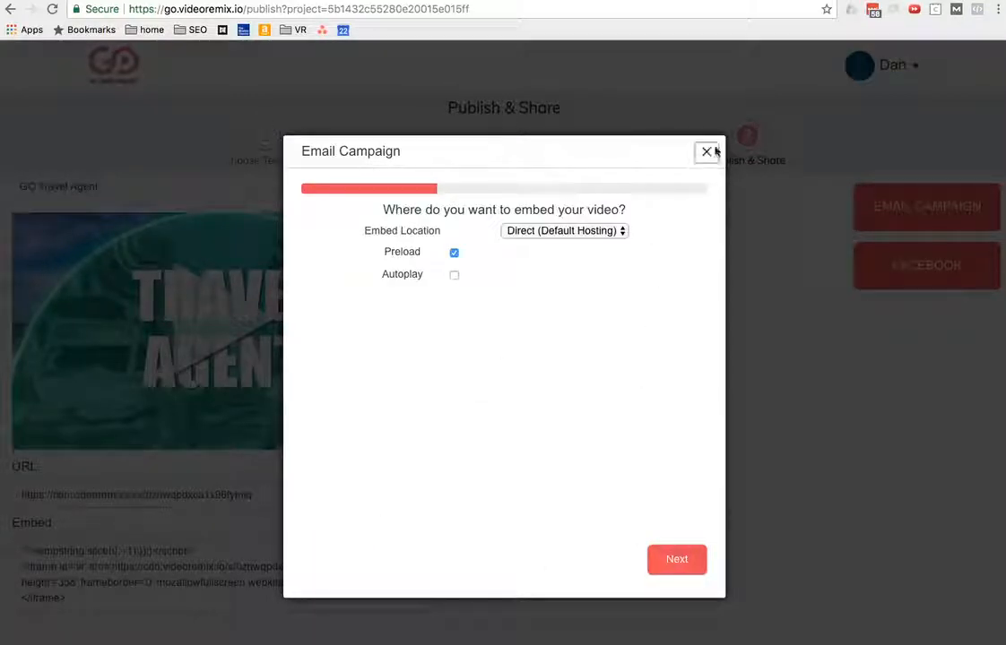
click(707, 151)
Step: Copy the published video's URL, view it in an incognito window, and close that window
click(232, 497)
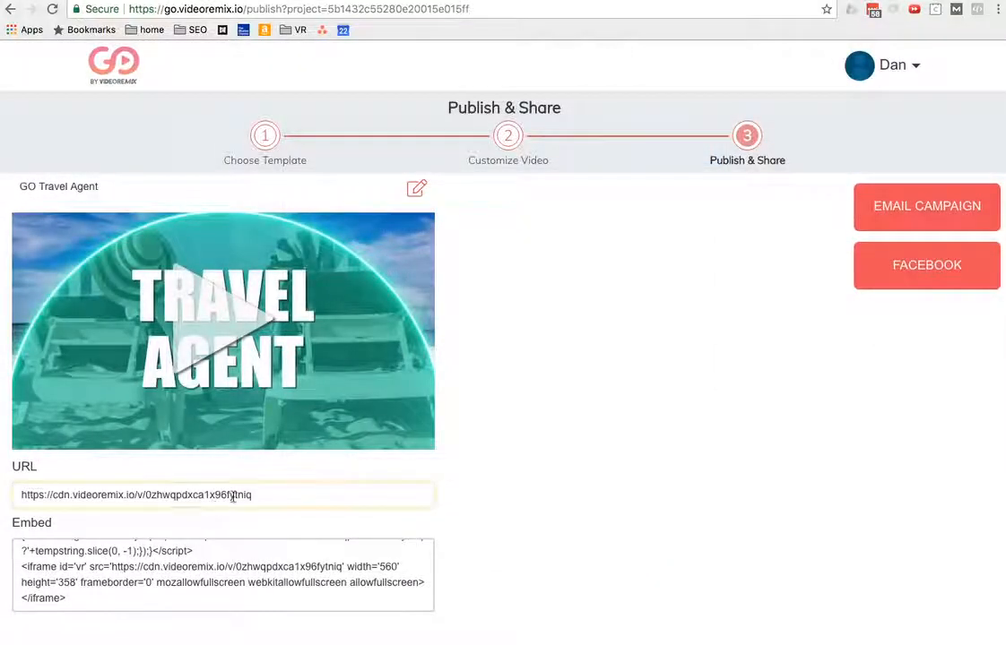
key(ctrl+a)
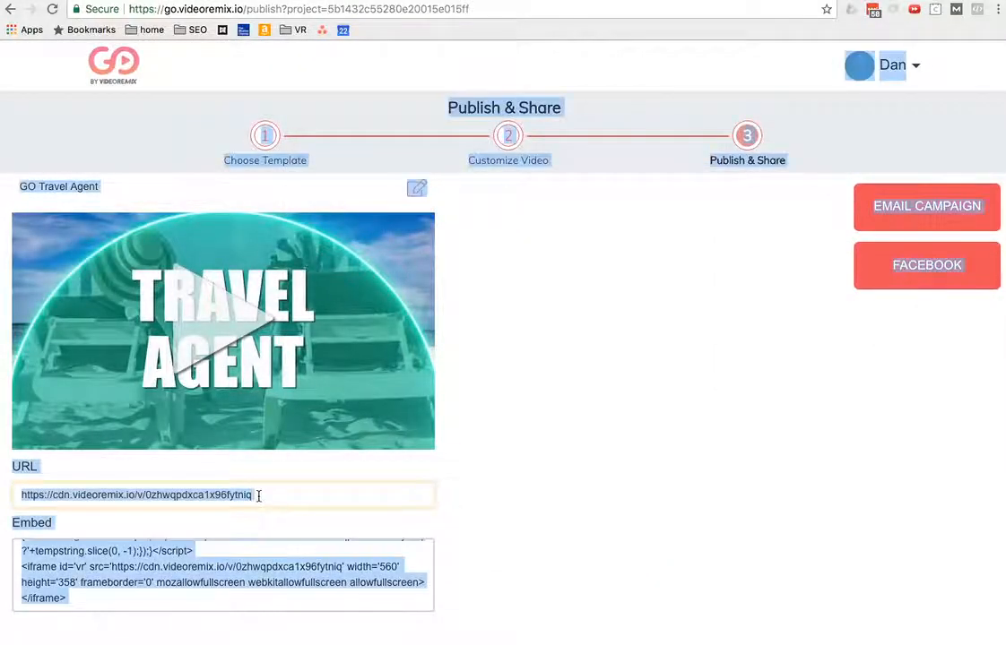
click(293, 490)
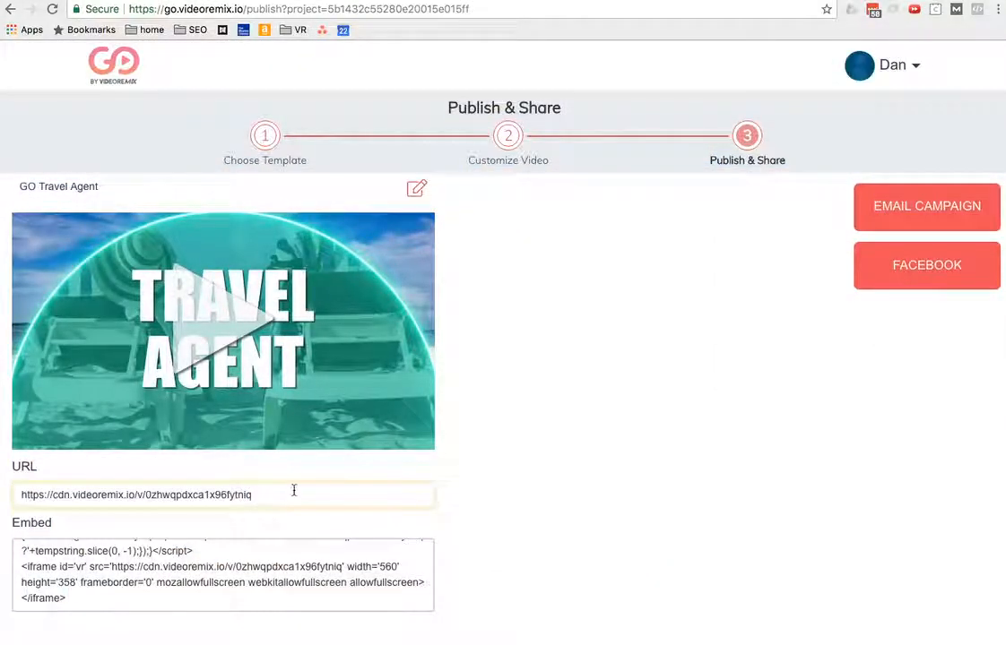
triple_click(105, 492)
key(super+c)
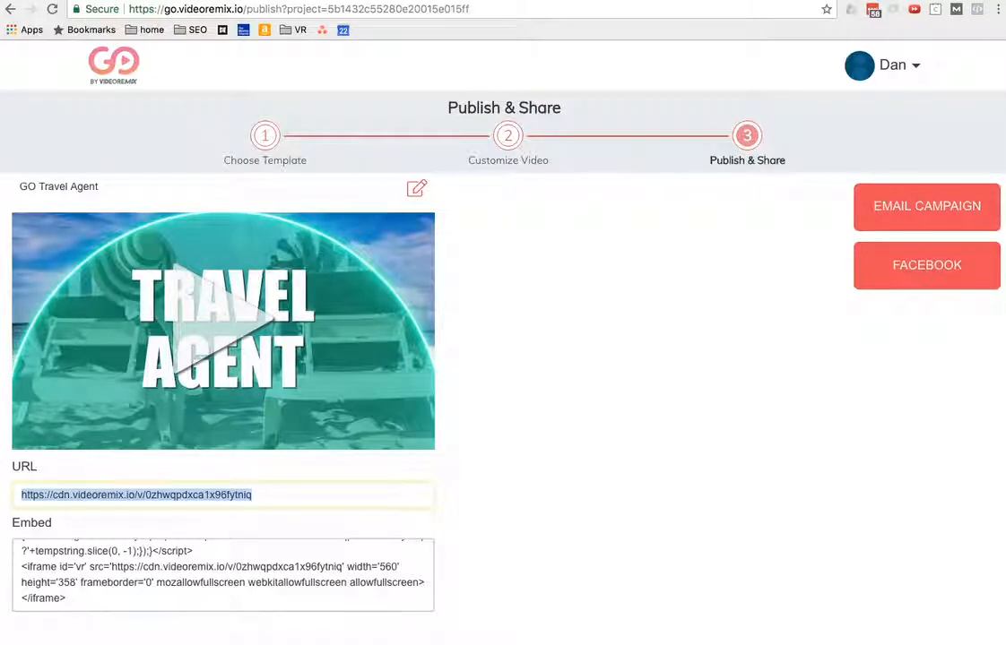
key(super+shift+n)
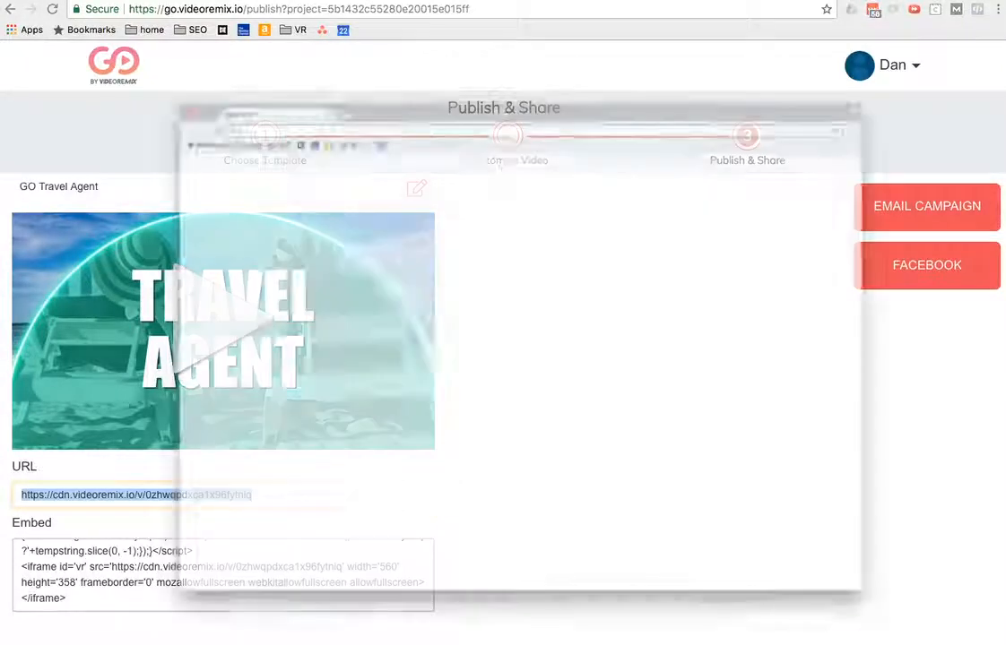
key(super+v)
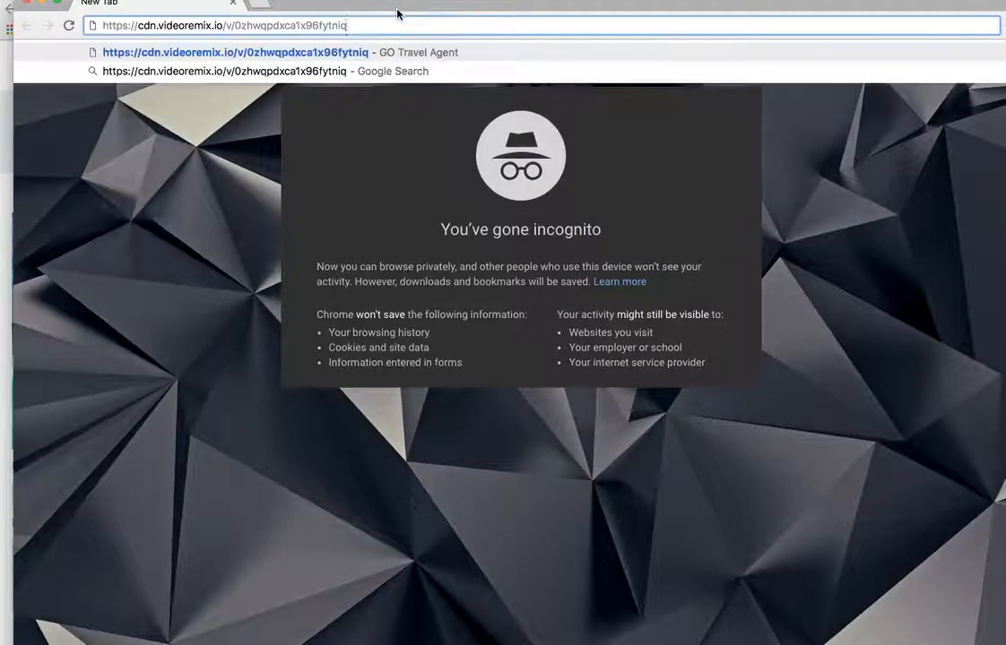
key(Return)
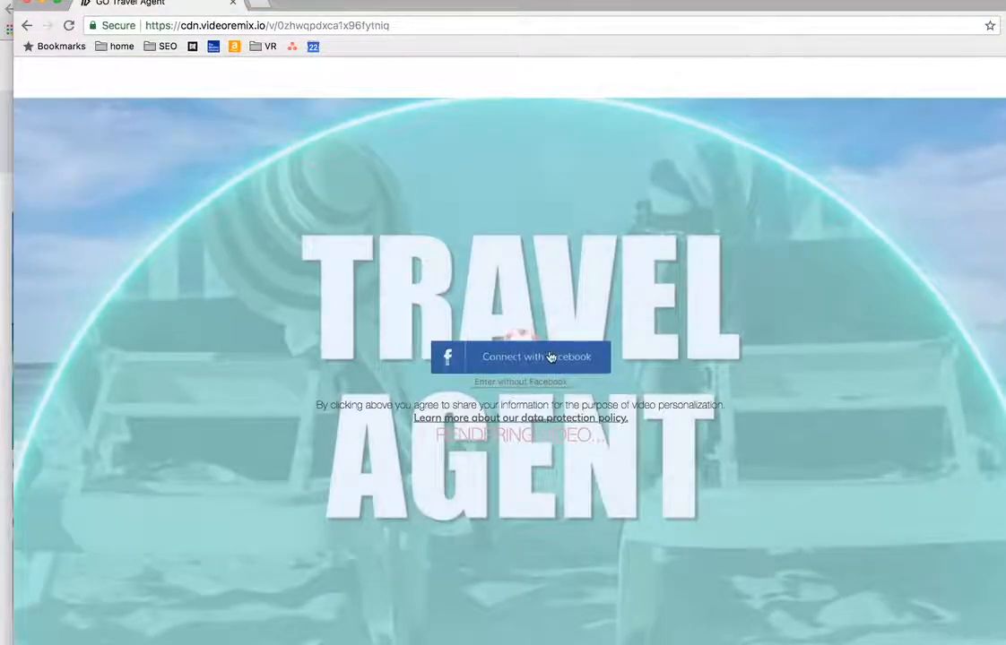
click(27, 5)
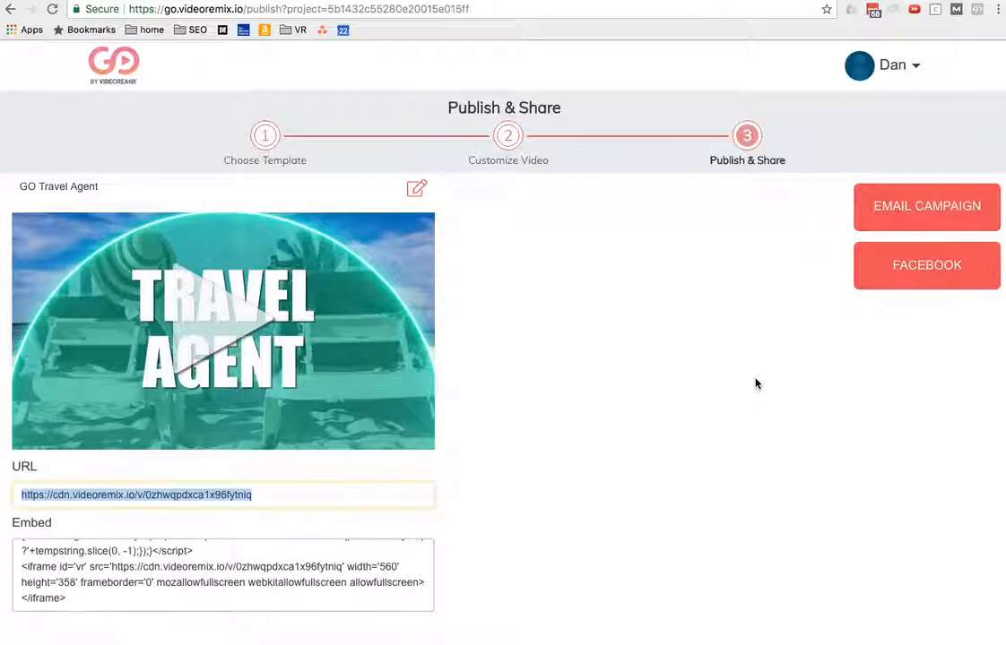
click(240, 11)
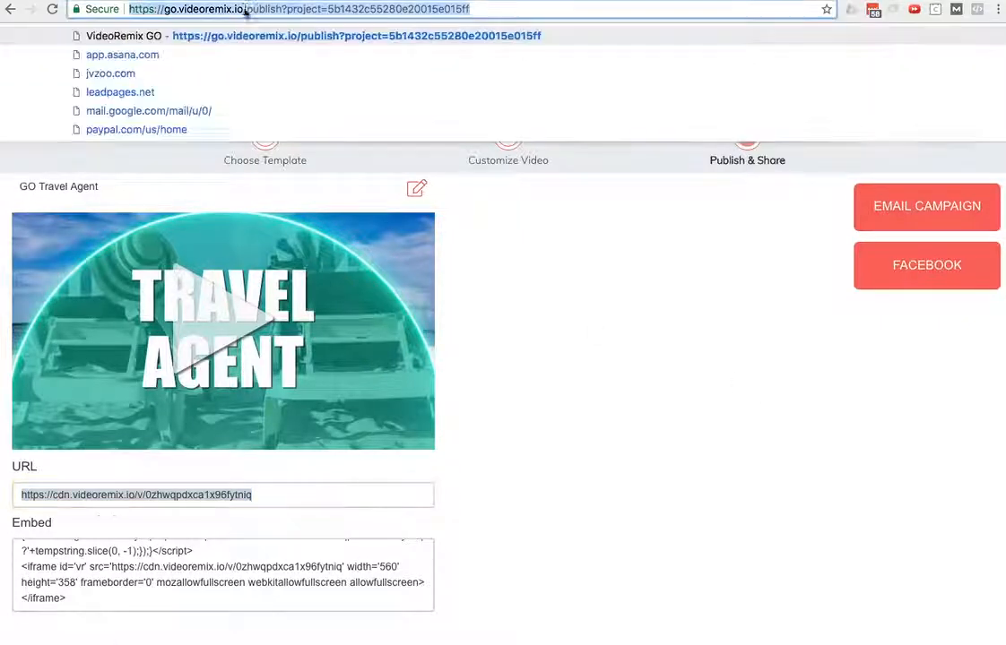
click(245, 12)
drag(246, 9, 470, 9)
key(BackSpace)
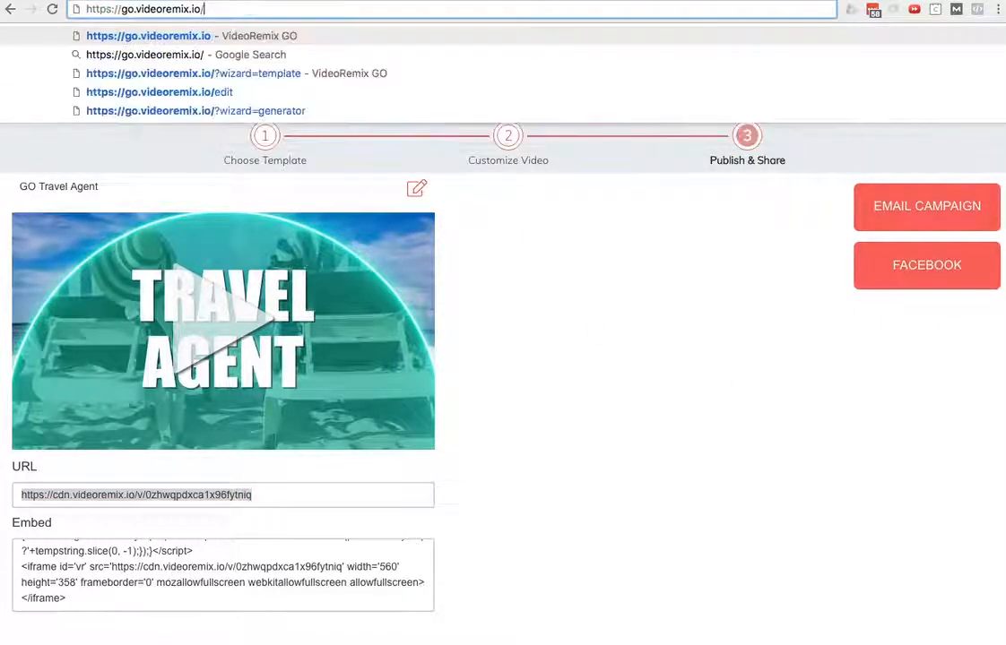
key(Return)
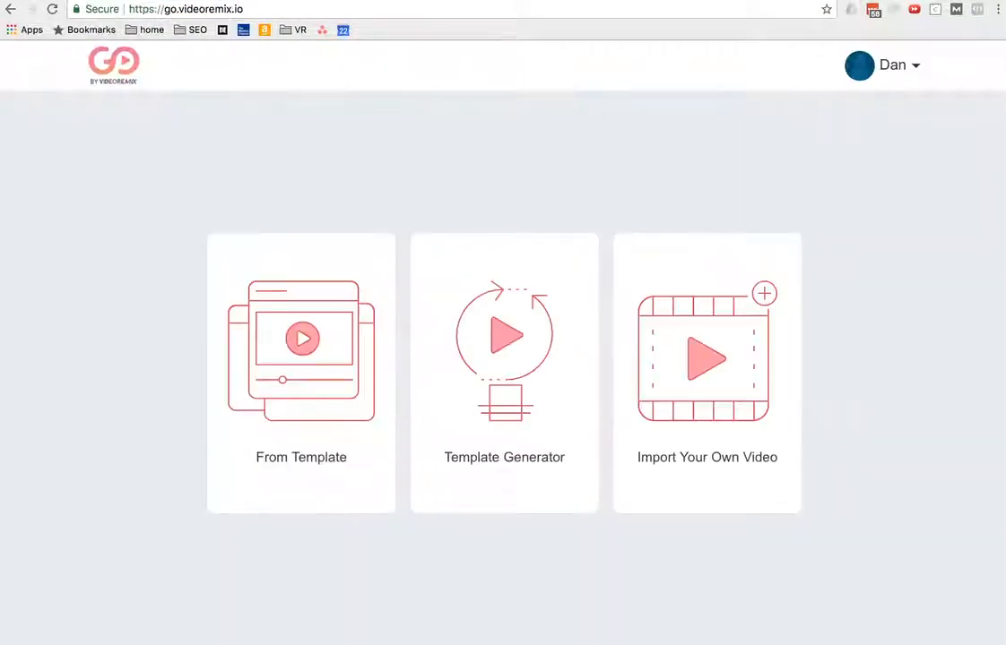
click(509, 430)
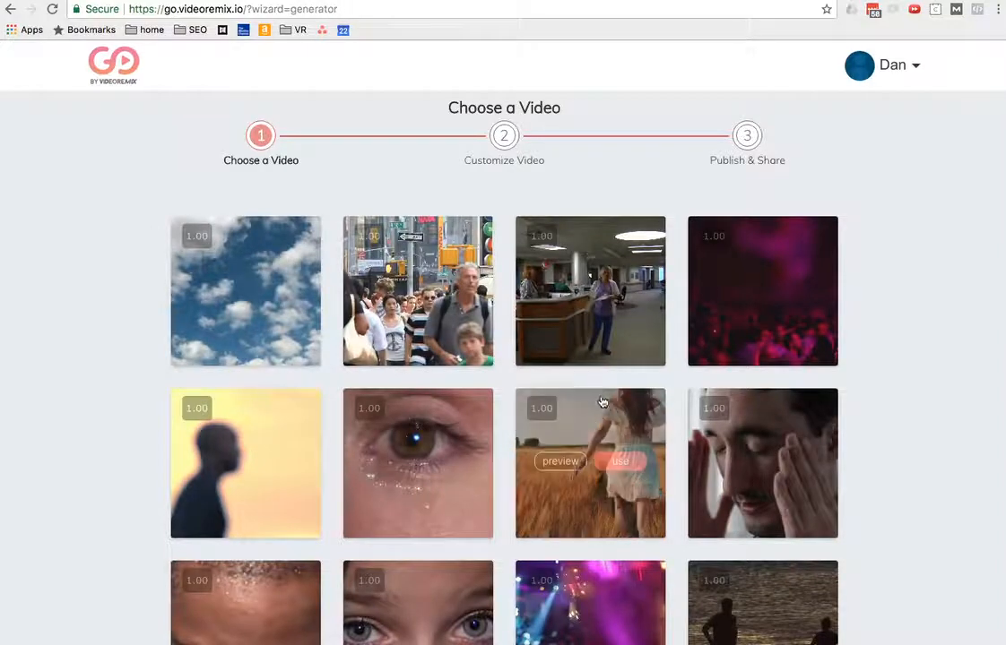
Step: Look through the stock videos in the Template Generator and preview "Closeup on little girls eyes as she smiles"
scroll(601, 421, down, 5)
scroll(604, 404, down, 6)
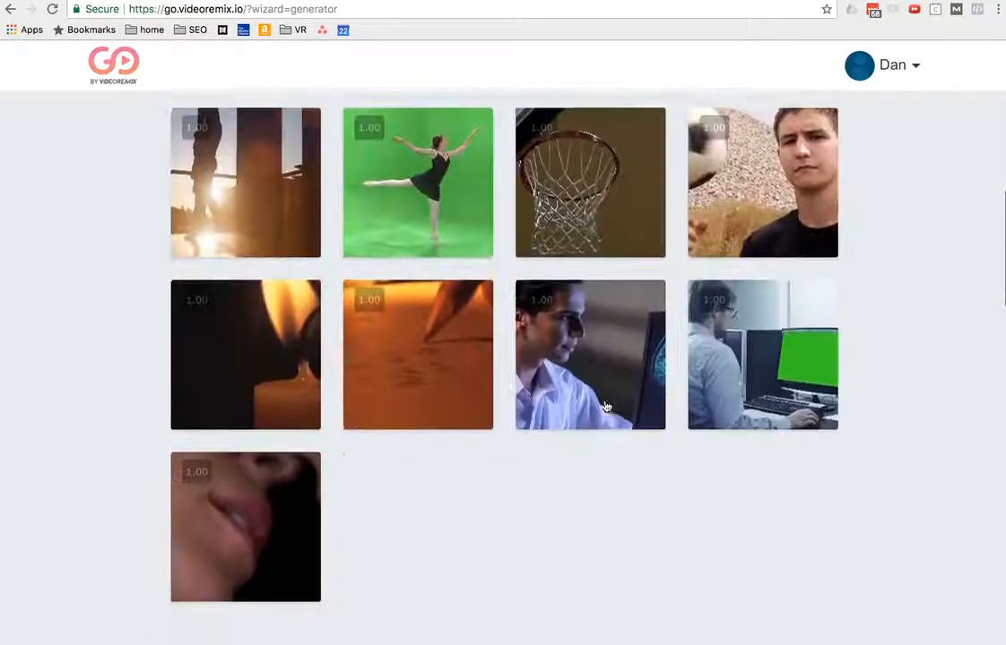
scroll(604, 404, up, 5)
scroll(605, 407, up, 5)
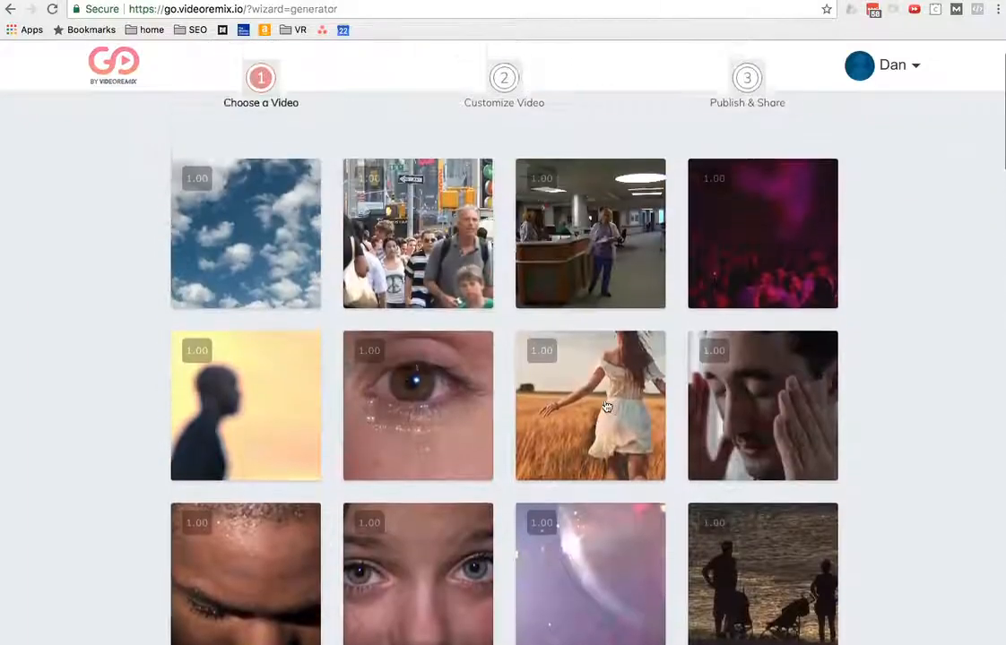
scroll(607, 408, down, 1)
scroll(607, 408, down, 5)
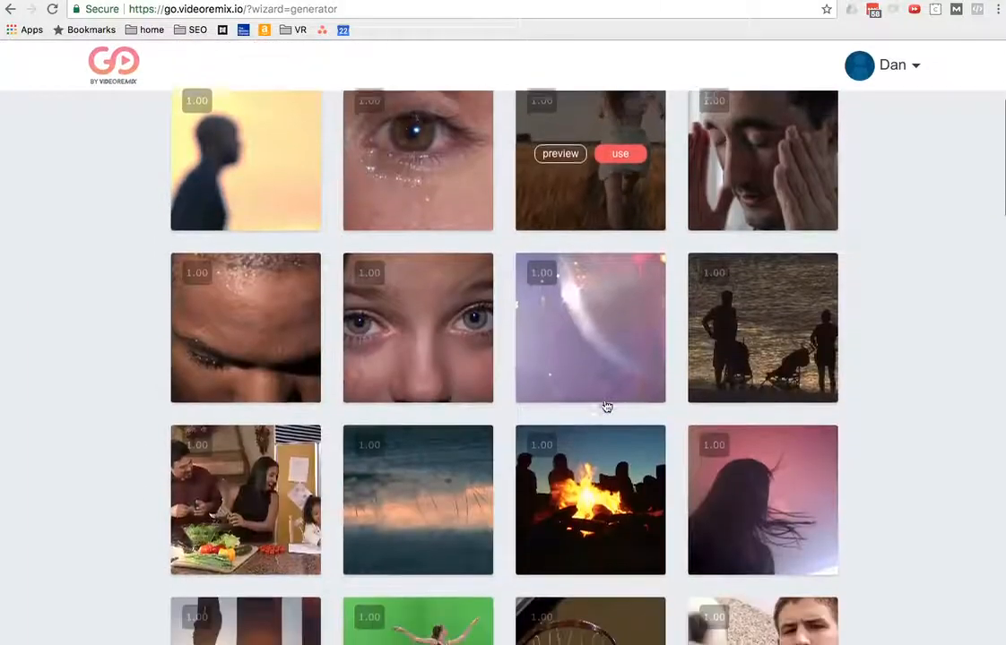
scroll(606, 408, up, 7)
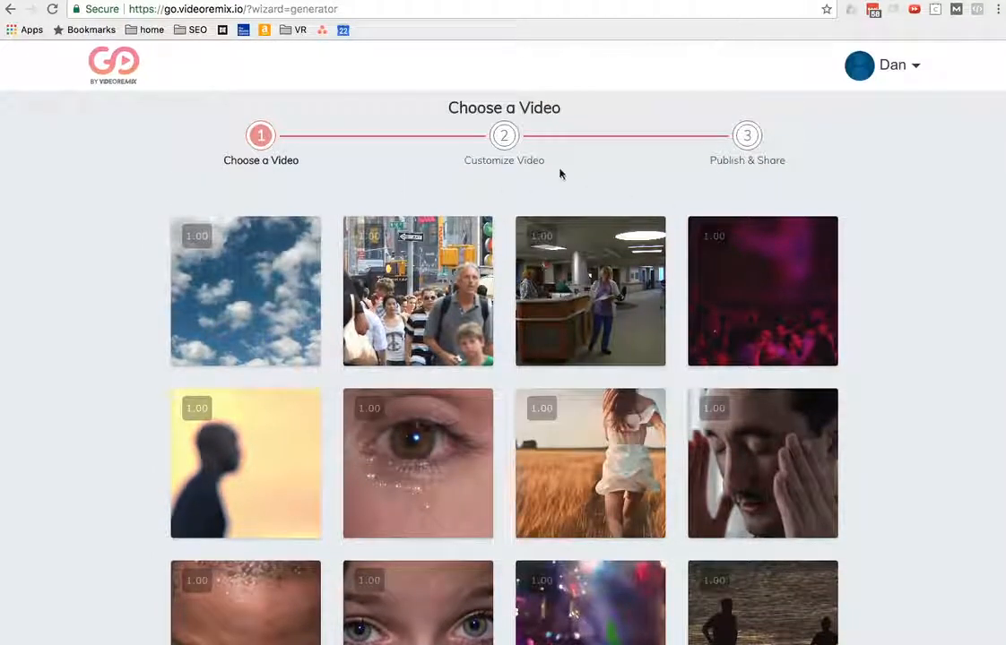
scroll(343, 504, down, 1)
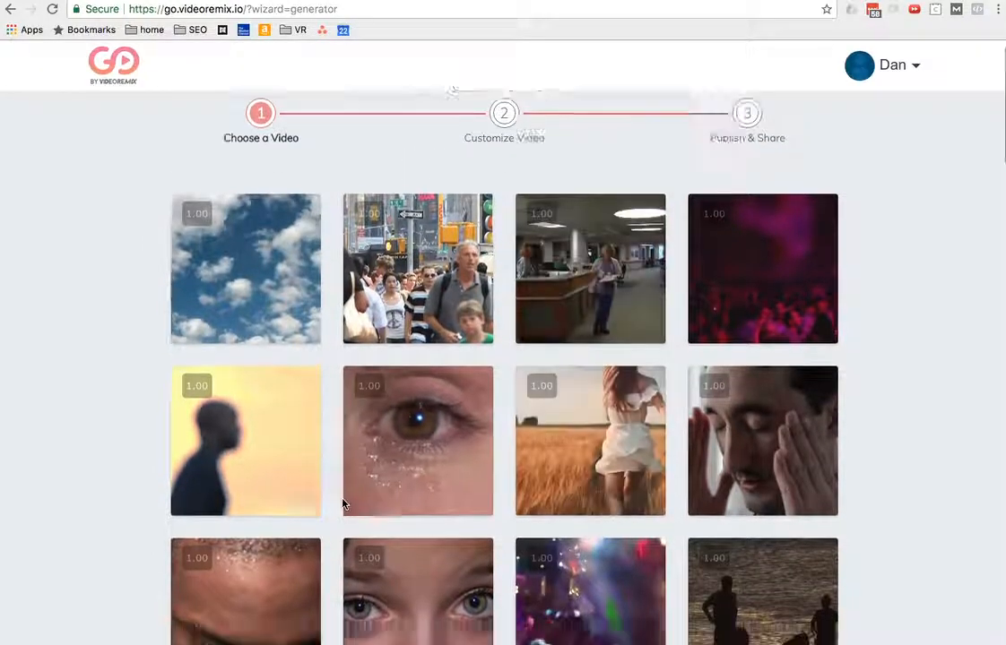
scroll(345, 483, down, 3)
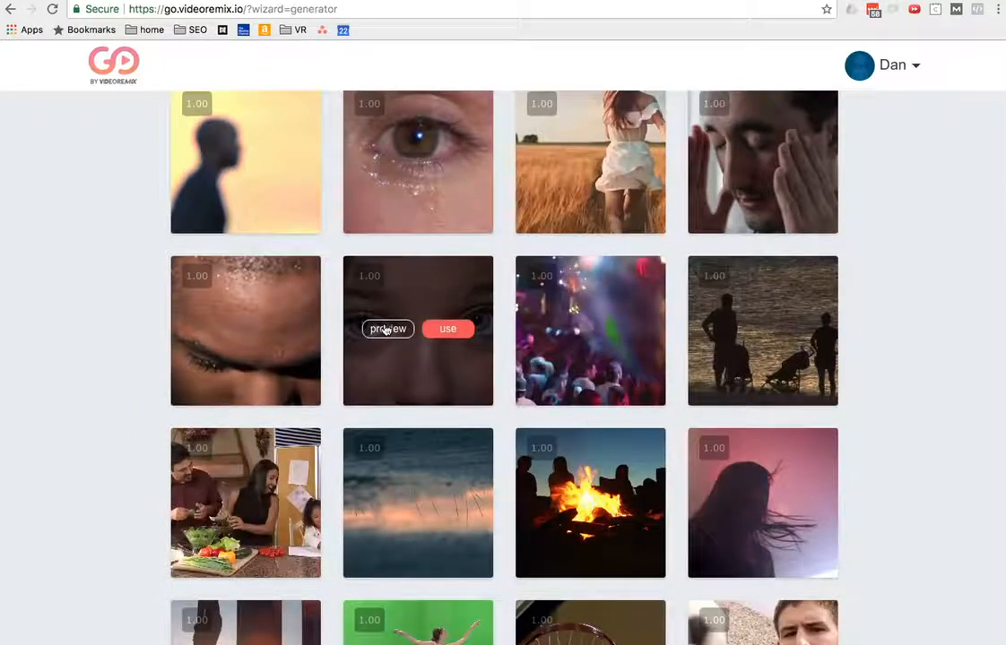
click(385, 329)
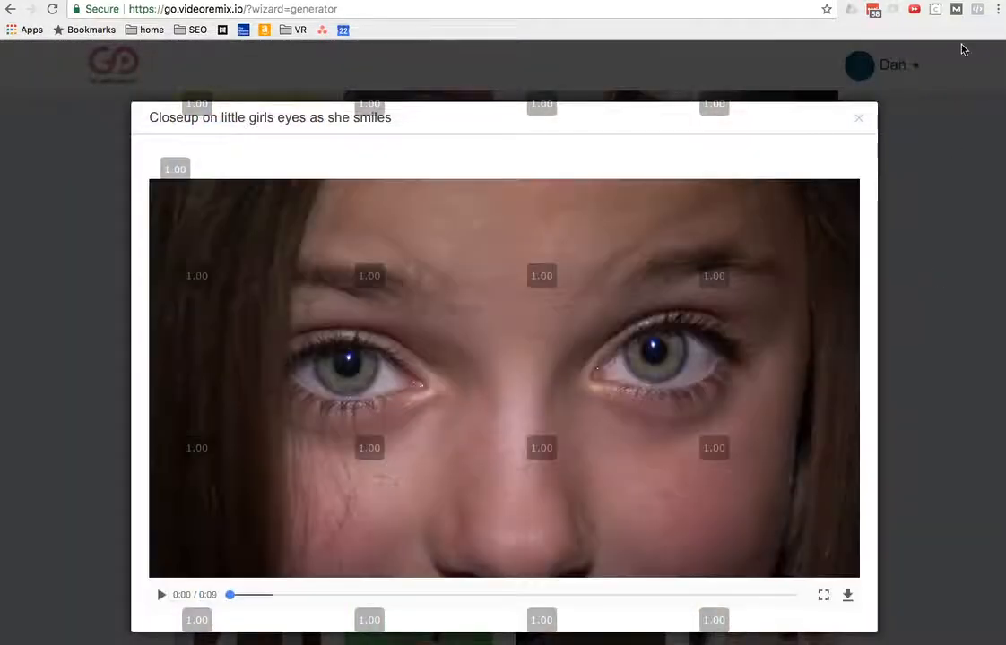
Step: Remove the video speed extension from Chrome and reload the video selection page
right_click(915, 11)
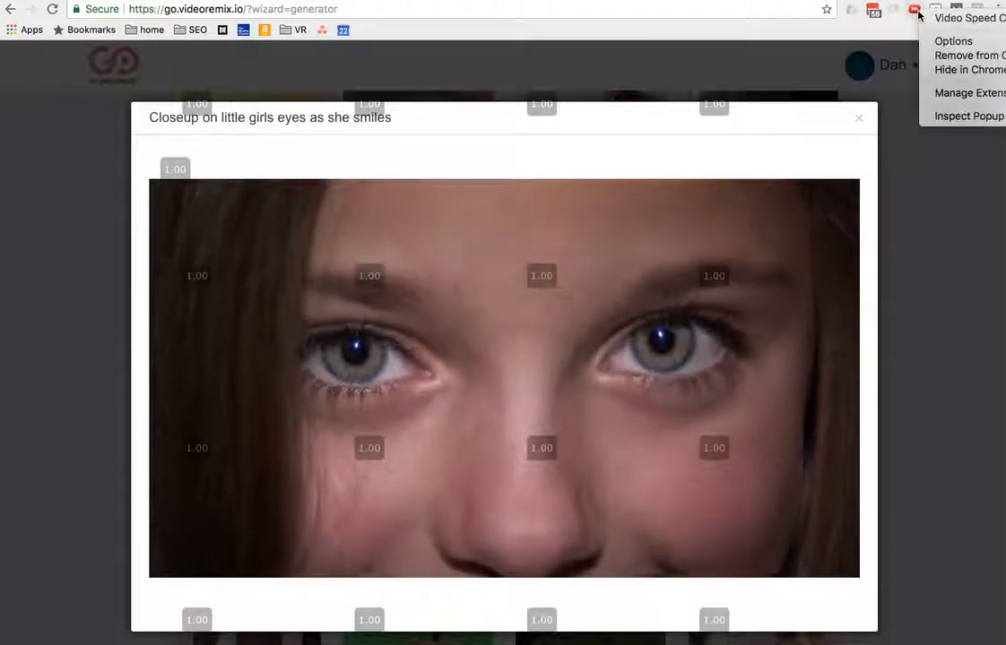
click(956, 58)
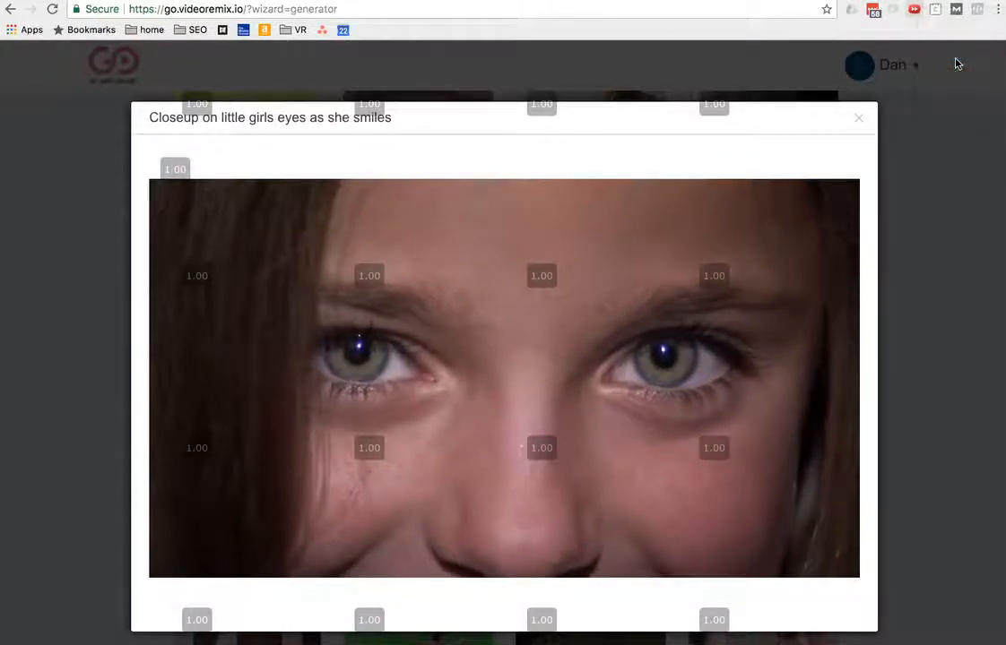
click(627, 130)
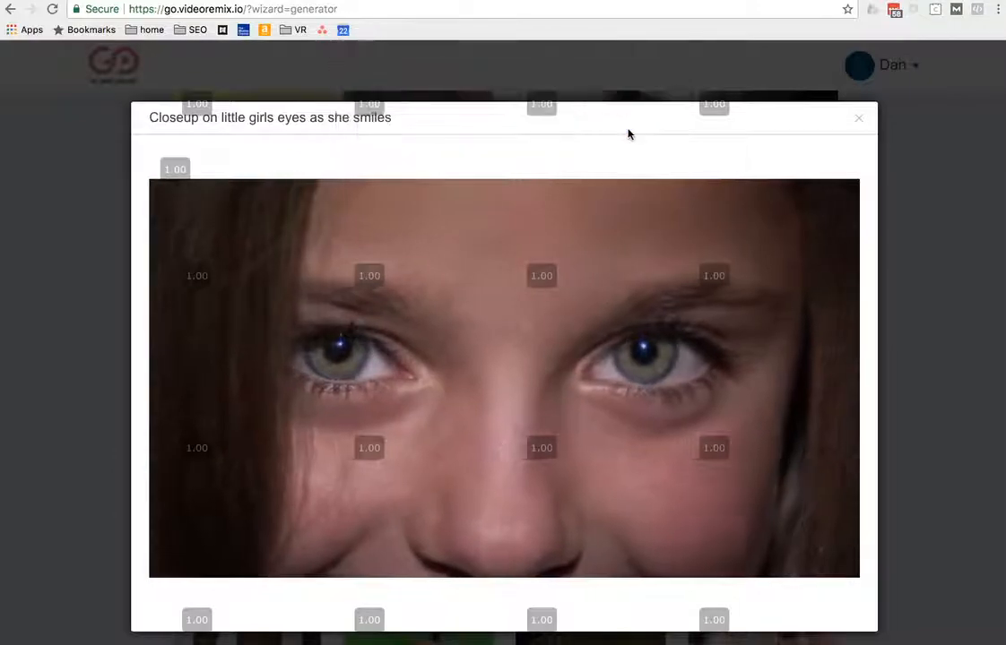
click(52, 9)
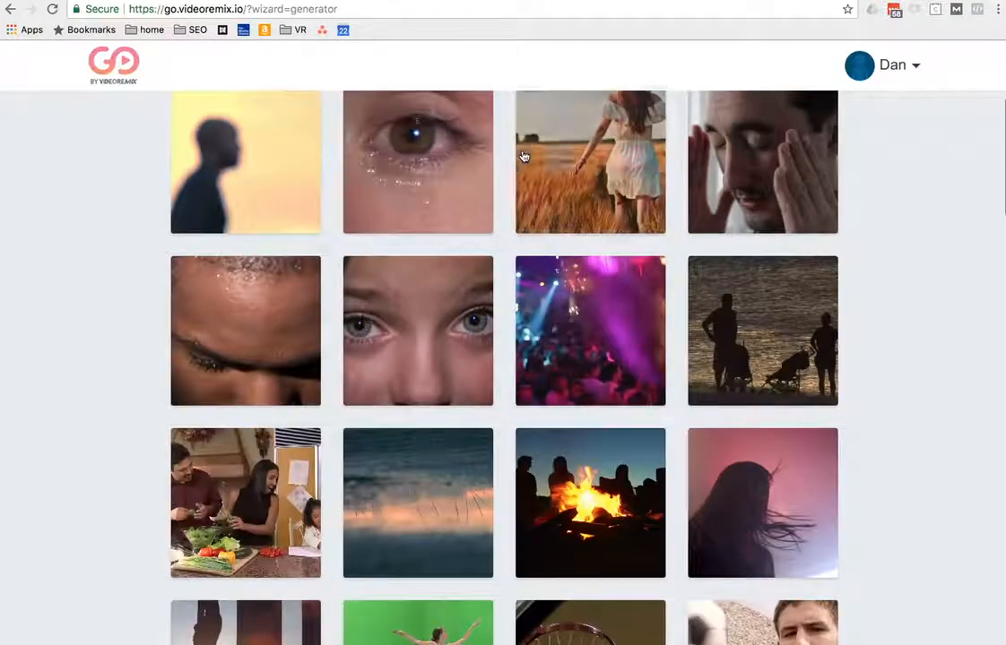
Step: Preview the stock video "Beautiful girl running on sunlit wheat field", pause it and close the preview
scroll(524, 157, up, 1)
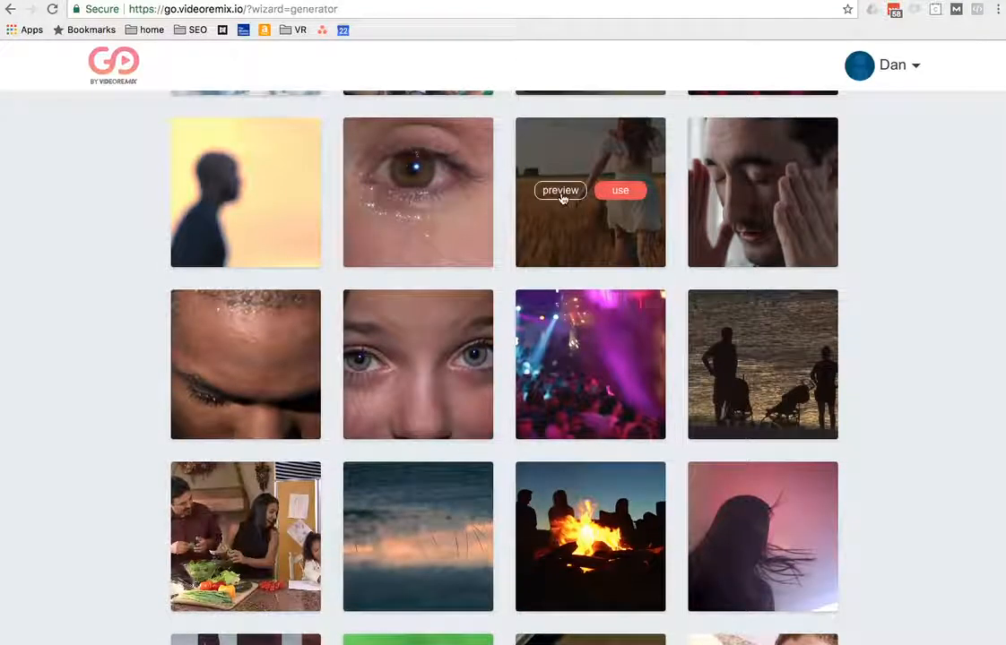
click(561, 191)
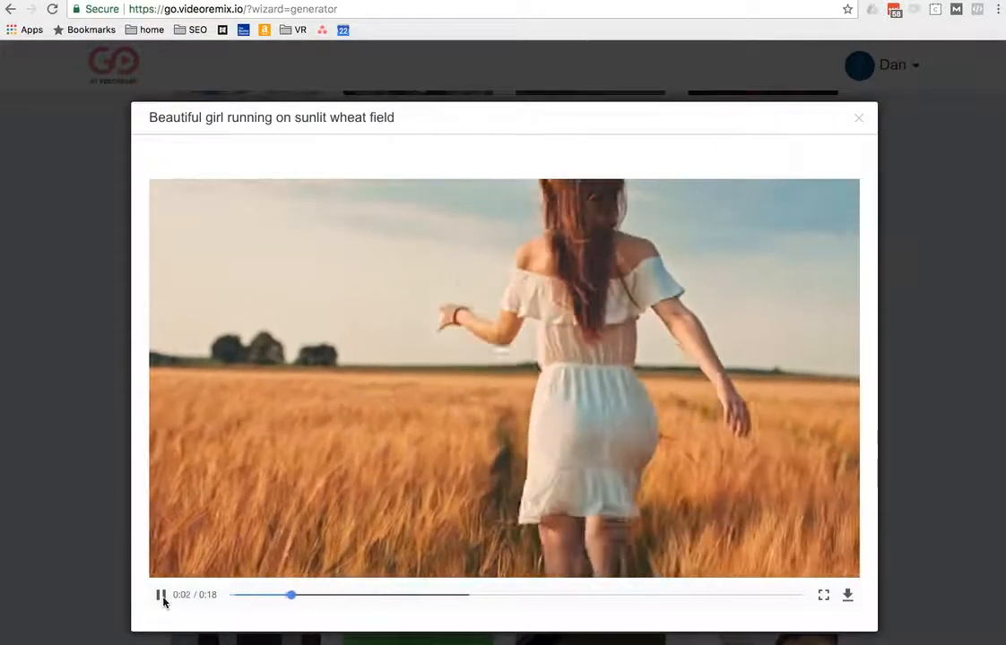
click(161, 597)
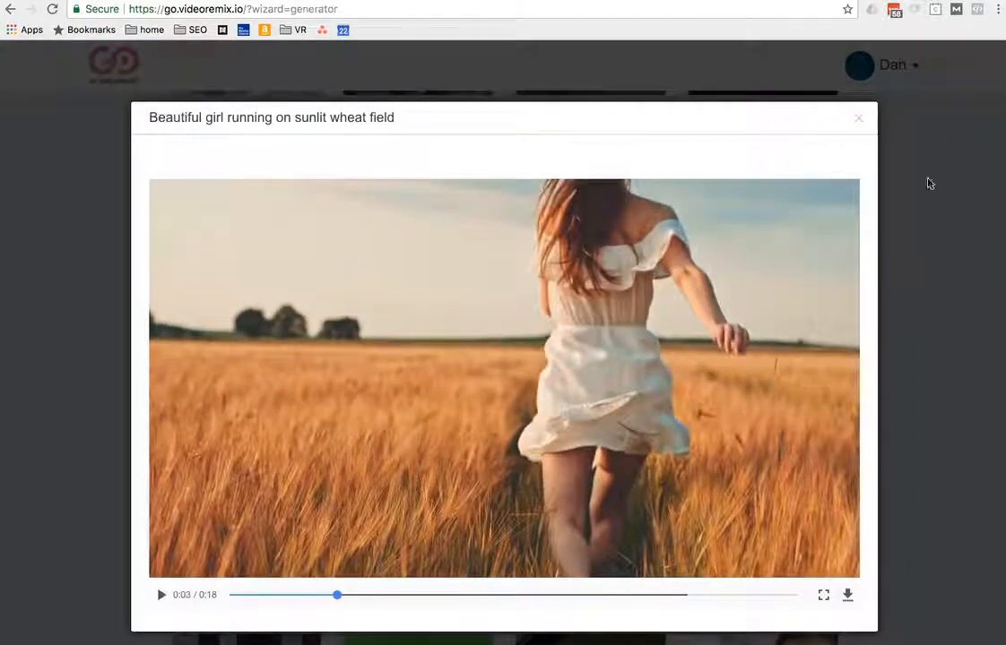
click(858, 119)
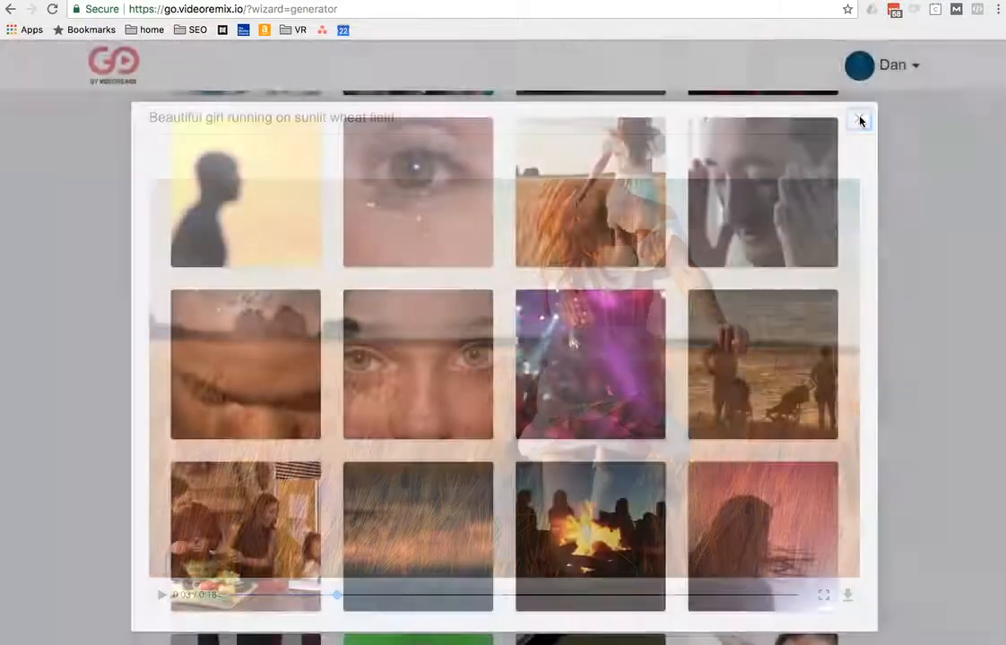
Step: Try to create a project from the wheat field video, looking through the niche scripts and choosing Gym
mouse_move(617, 192)
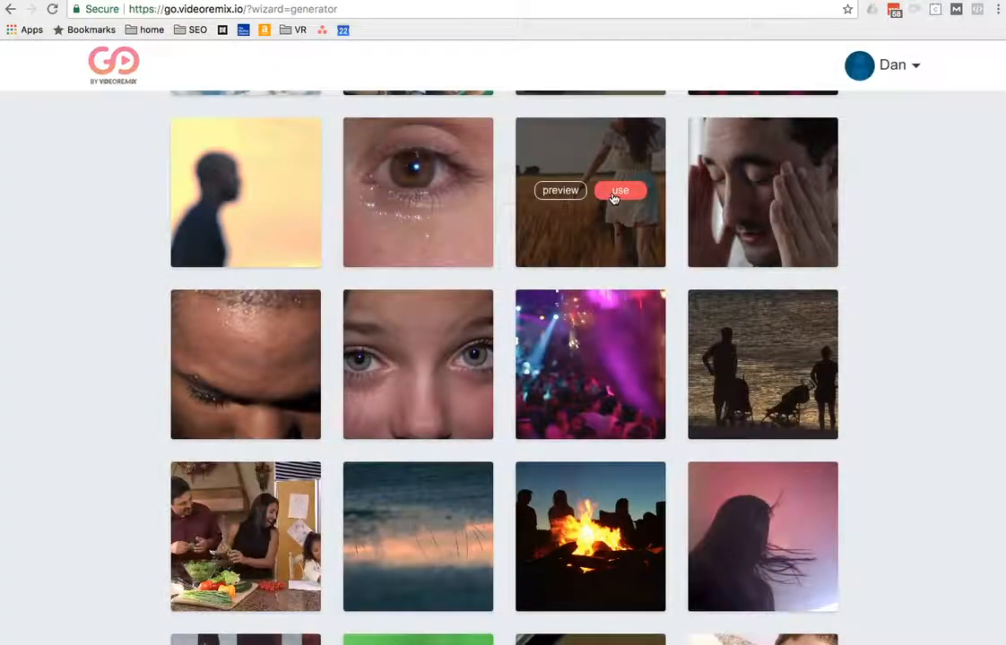
click(616, 191)
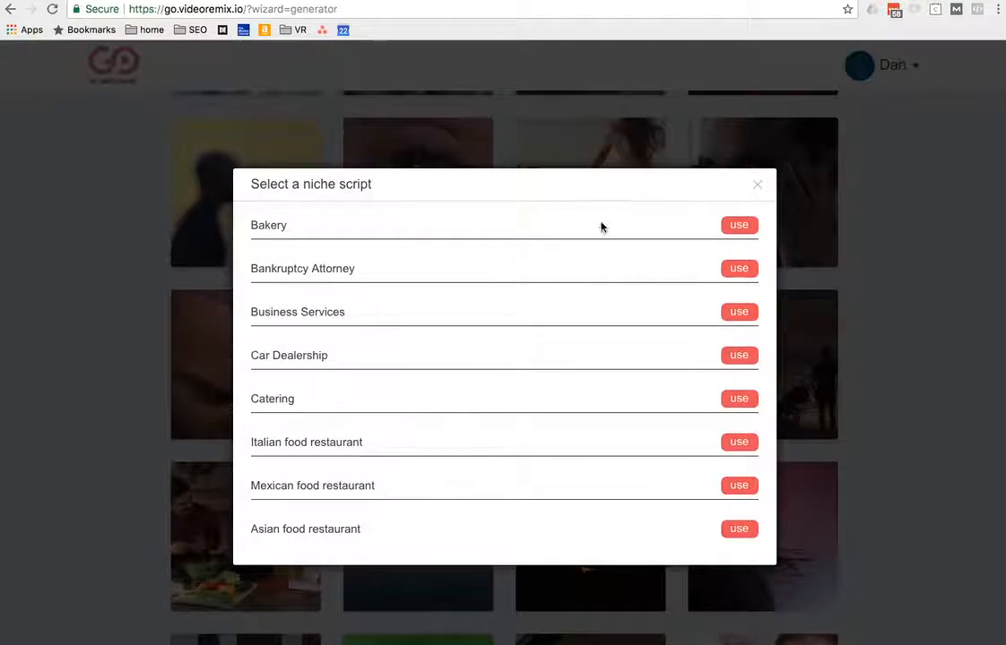
scroll(601, 228, down, 2)
scroll(600, 228, down, 5)
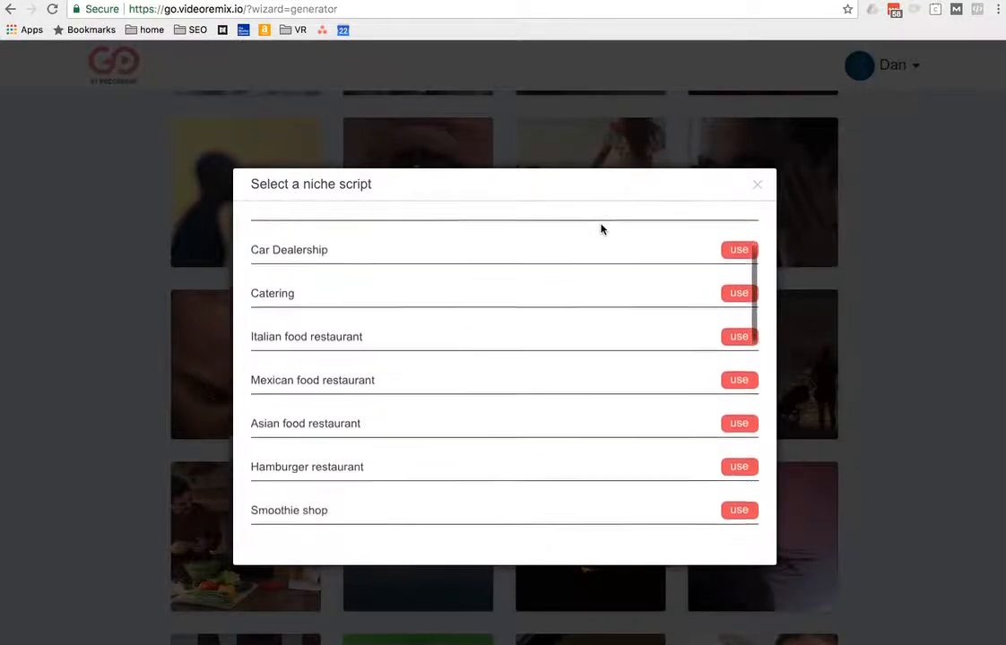
scroll(601, 227, down, 6)
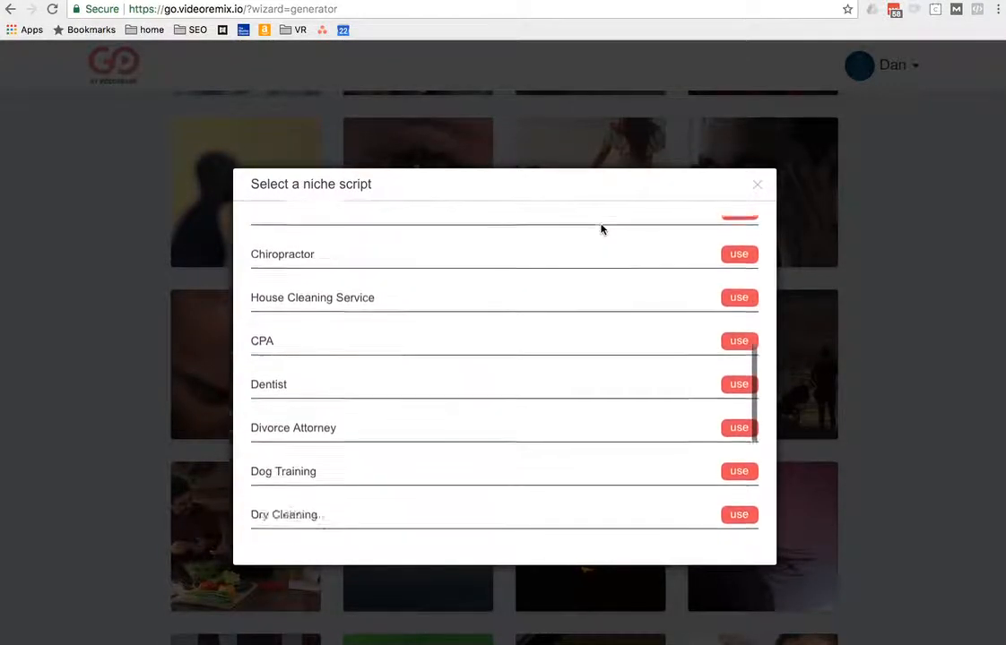
scroll(601, 228, down, 4)
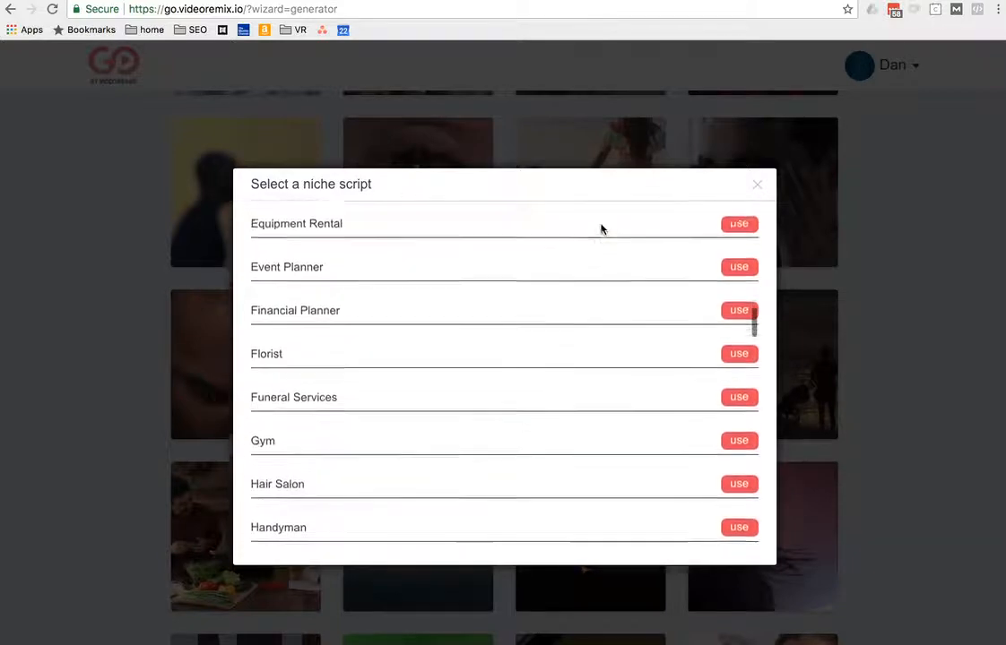
scroll(600, 228, down, 2)
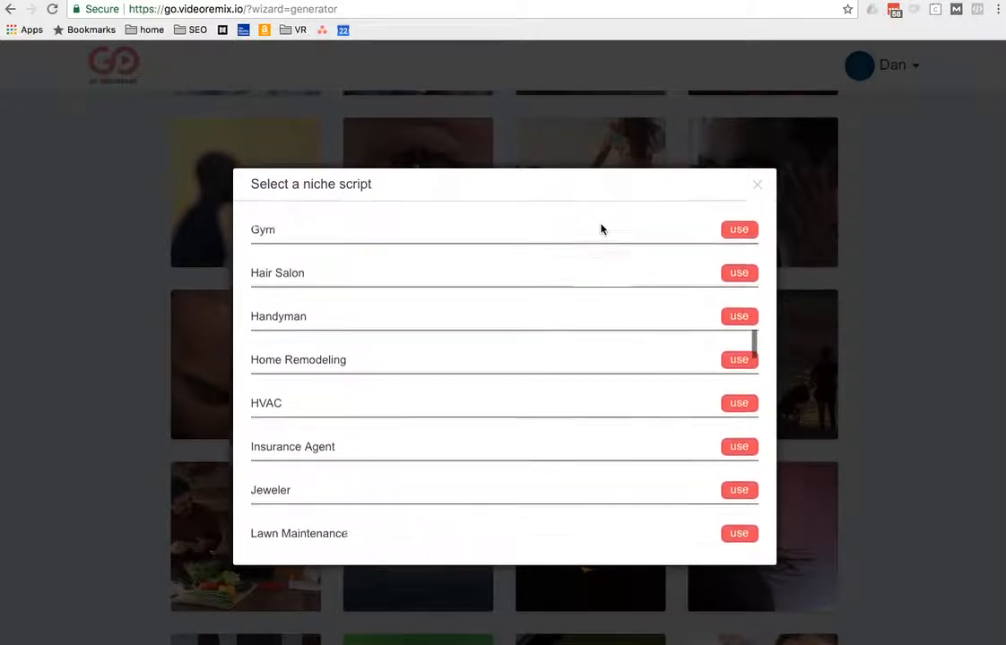
scroll(601, 229, up, 2)
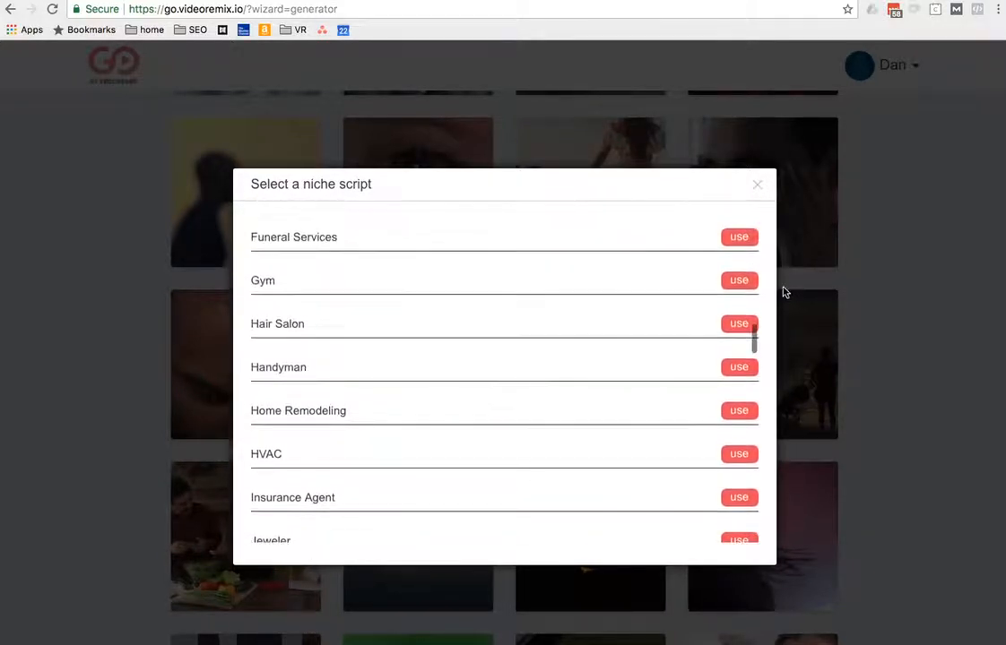
click(726, 286)
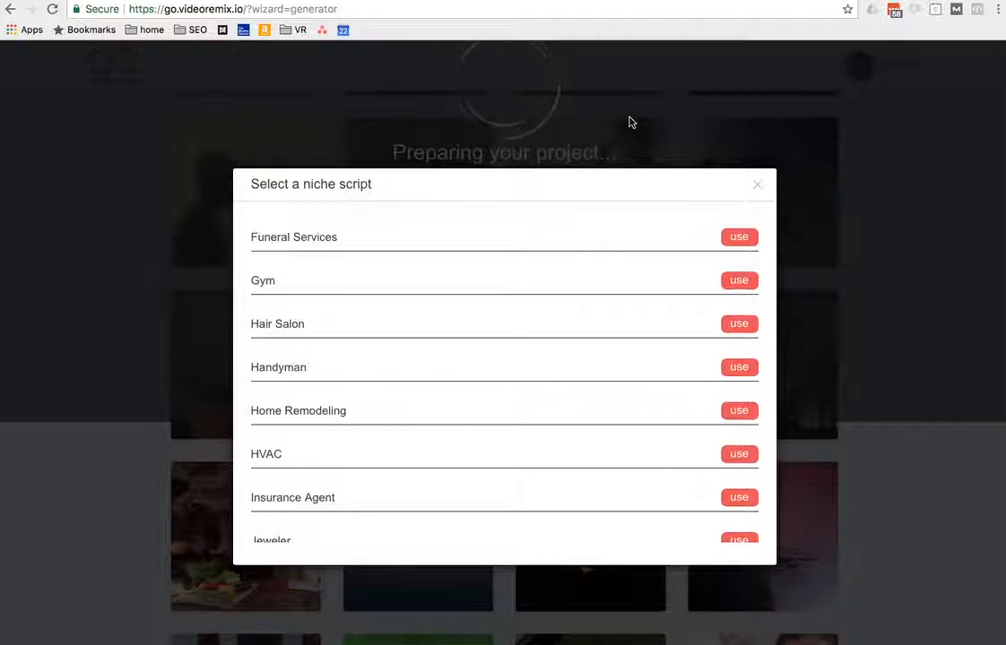
click(811, 140)
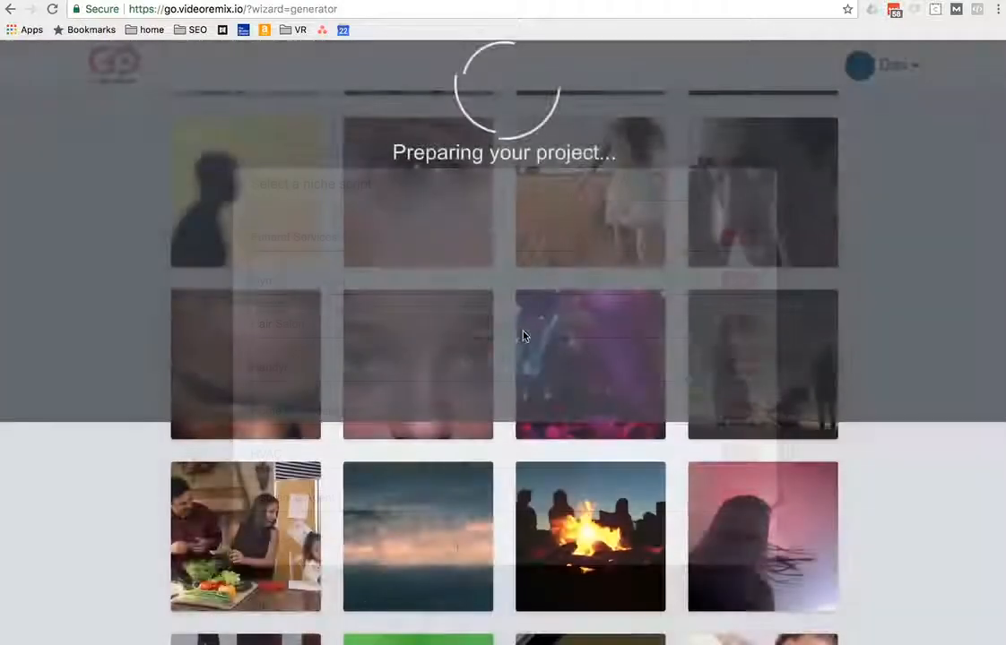
scroll(723, 220, up, 1)
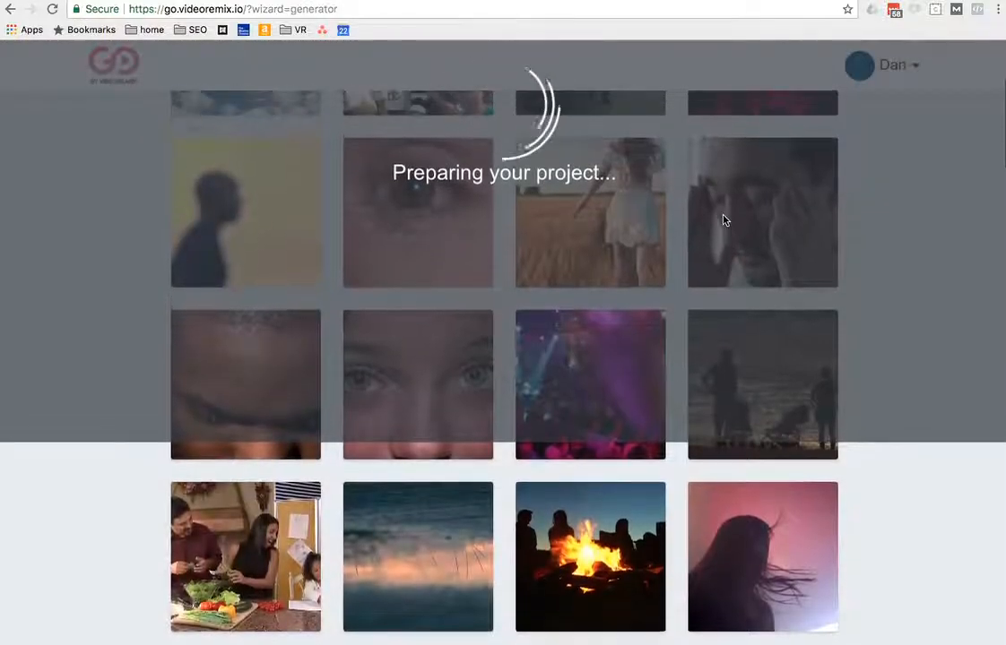
scroll(723, 220, up, 2)
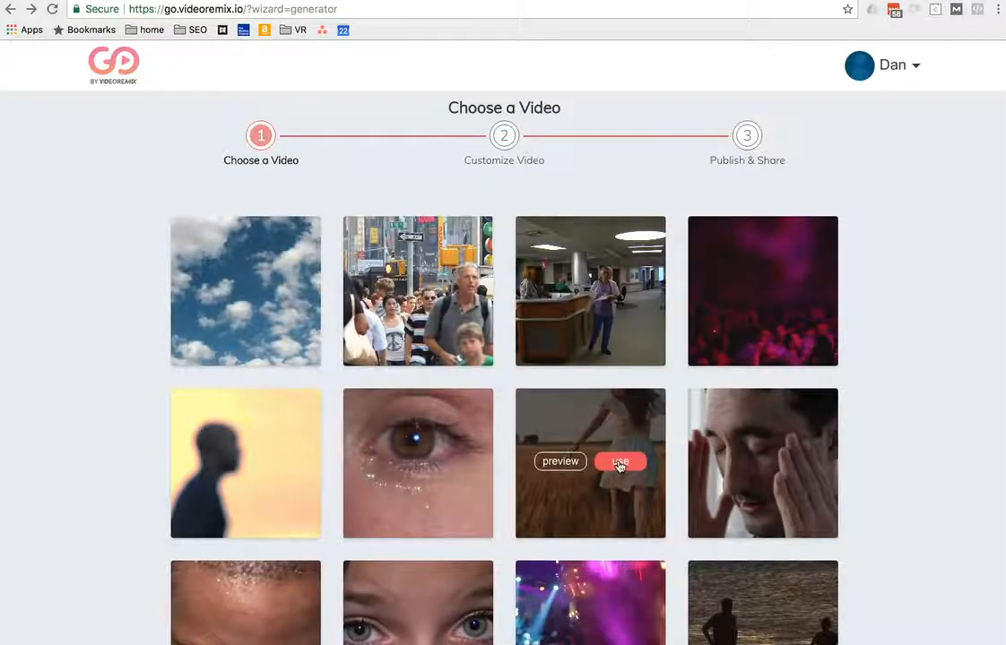
Step: Create a project from the video of the girl running in the wheat field, using the Gym niche script
click(618, 463)
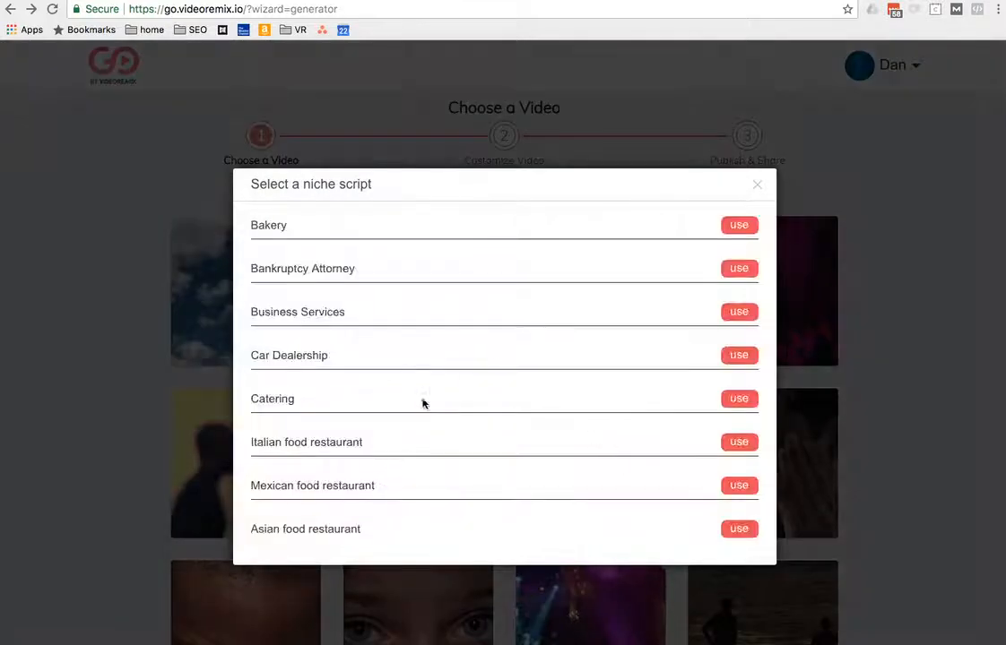
scroll(423, 403, down, 10)
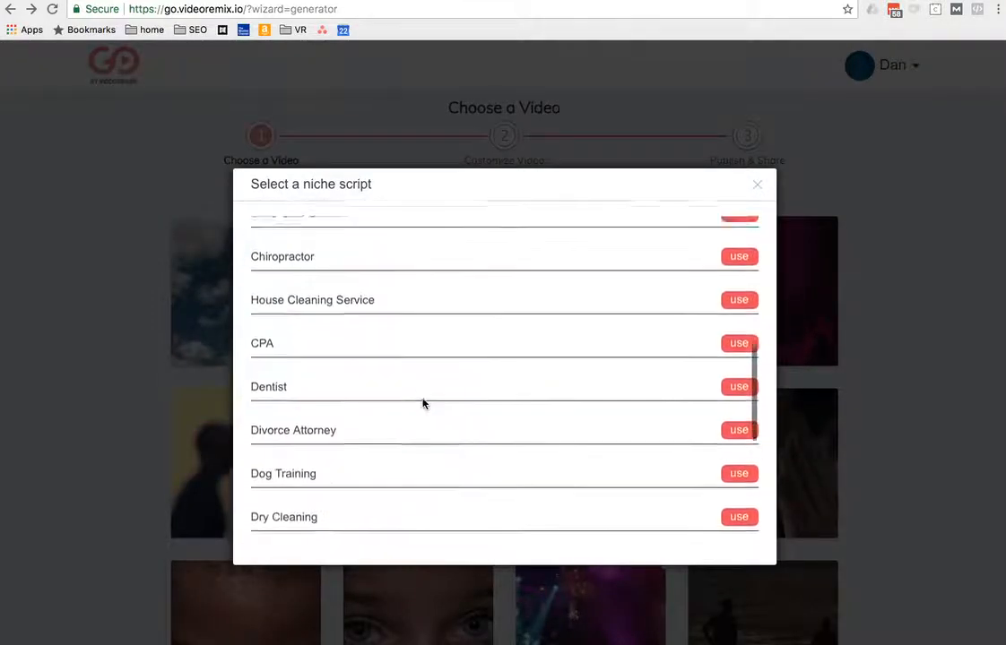
scroll(423, 403, down, 10)
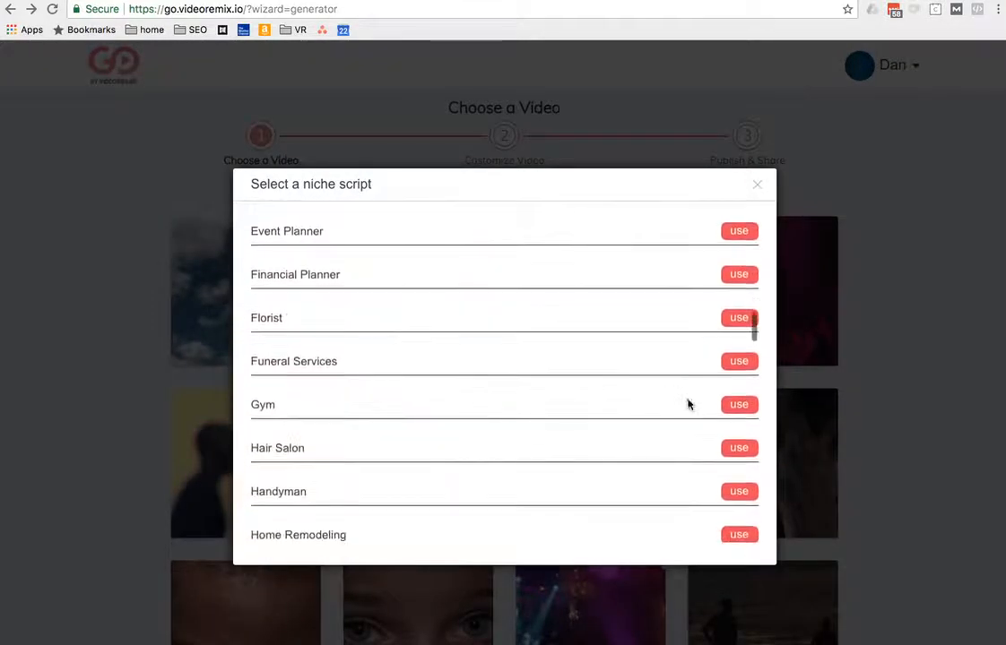
click(732, 406)
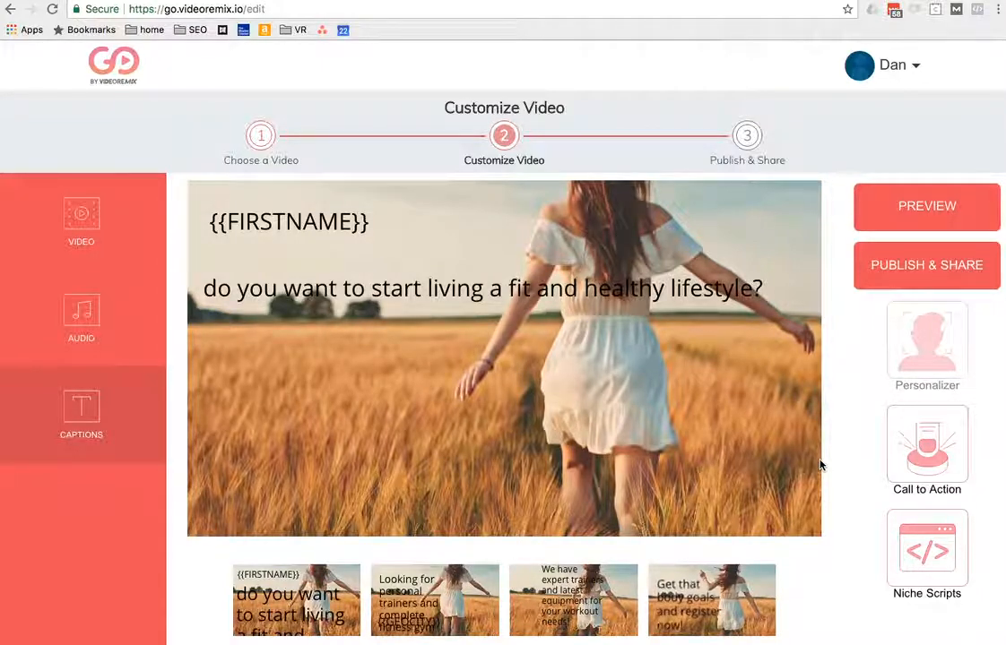
Step: Give the first scene's caption "do you want to start living a fit and healthy lifestyle?" a red background
click(237, 287)
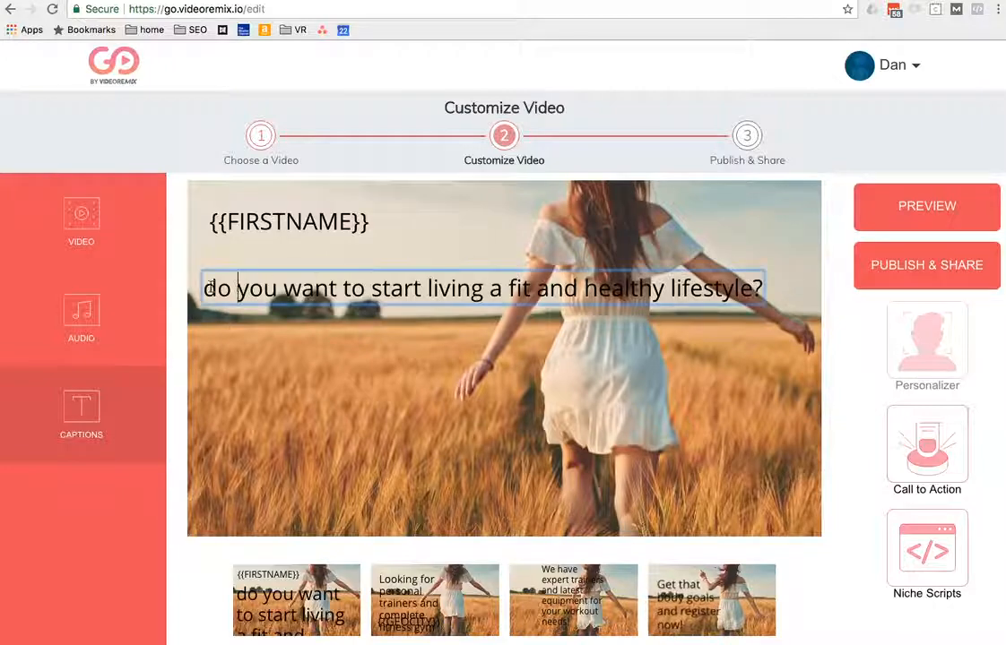
double_click(404, 294)
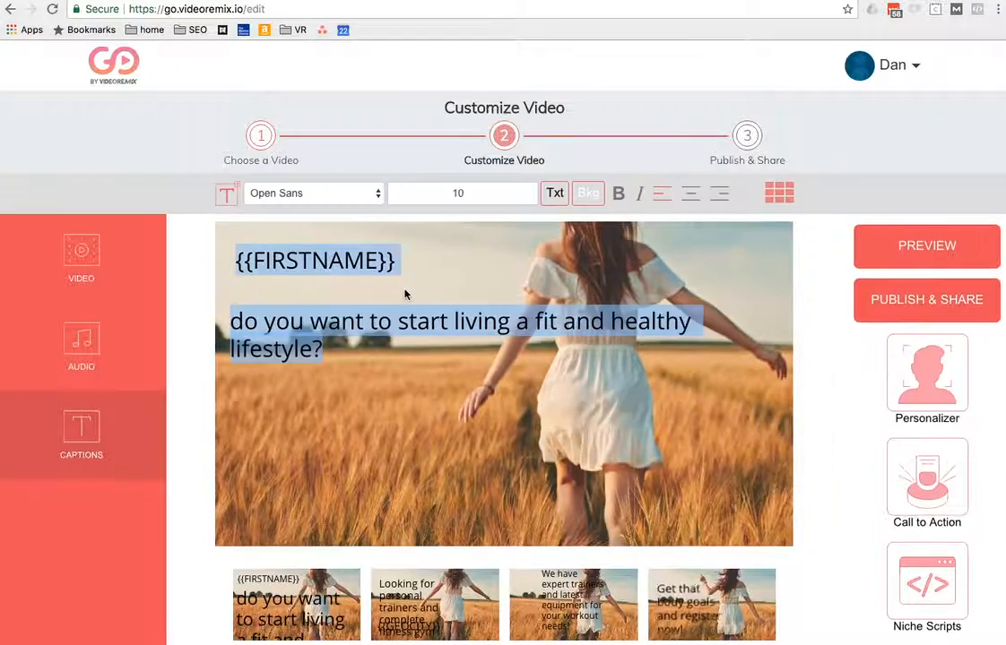
click(588, 193)
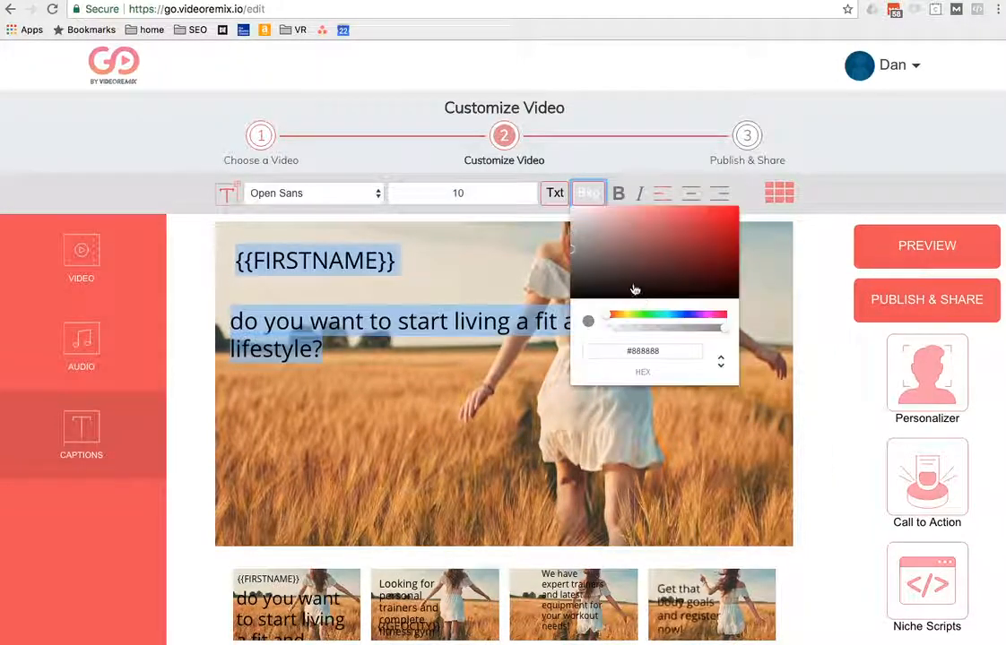
drag(702, 254, 729, 231)
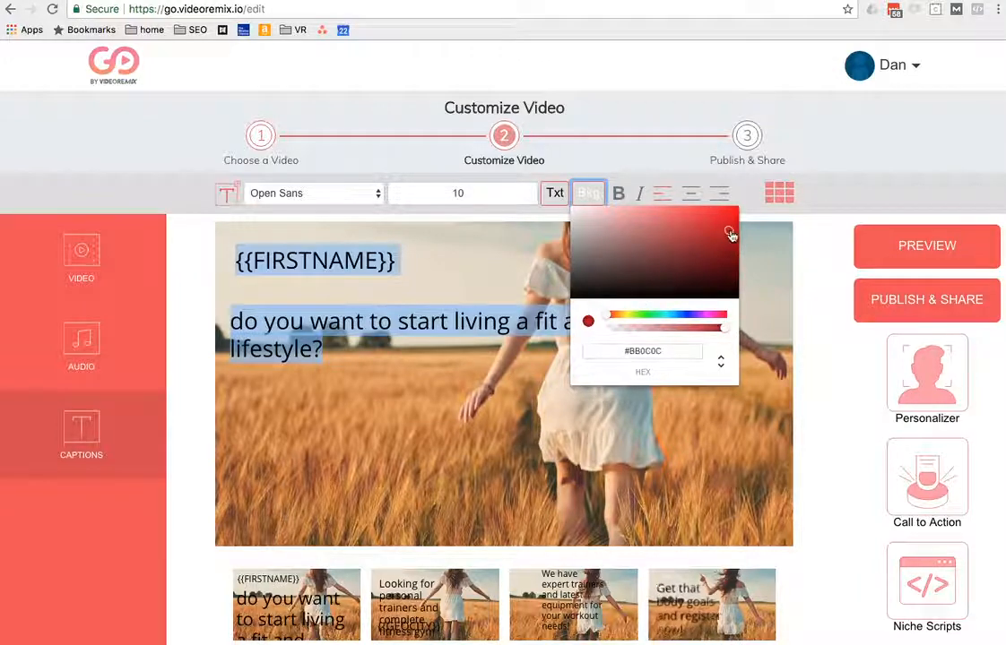
click(765, 248)
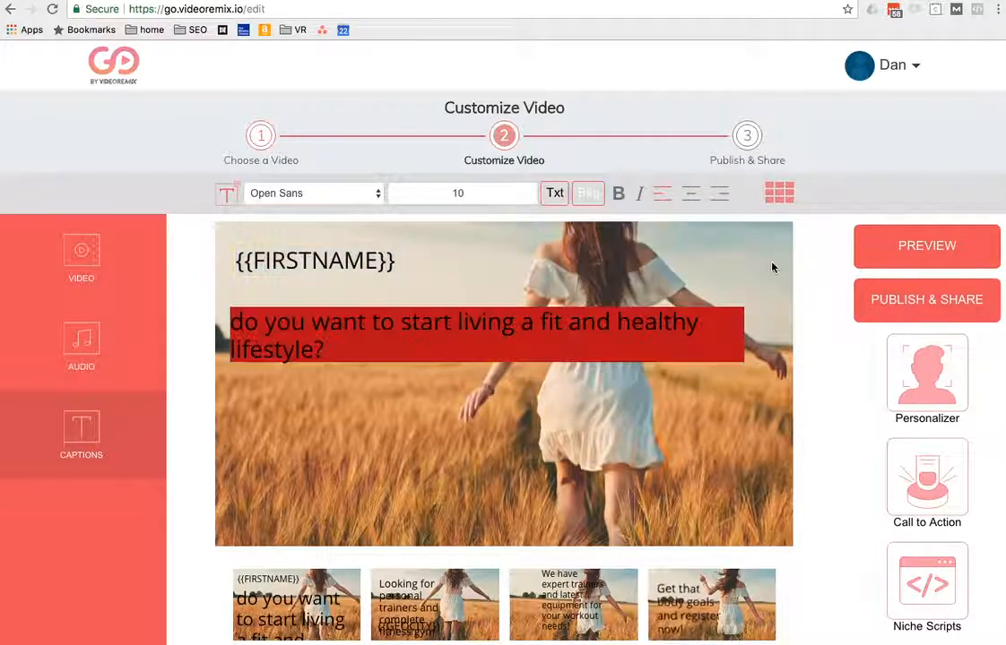
Step: Set the text colour of the first scene's lifestyle question to white (#FFFFFF)
click(429, 335)
triple_click(428, 336)
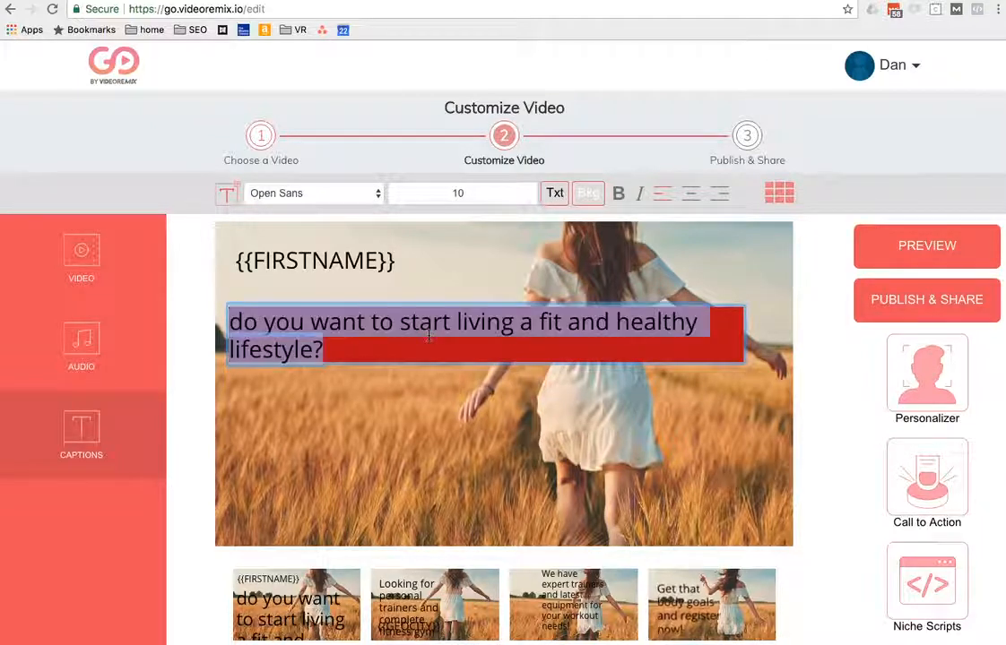
click(555, 193)
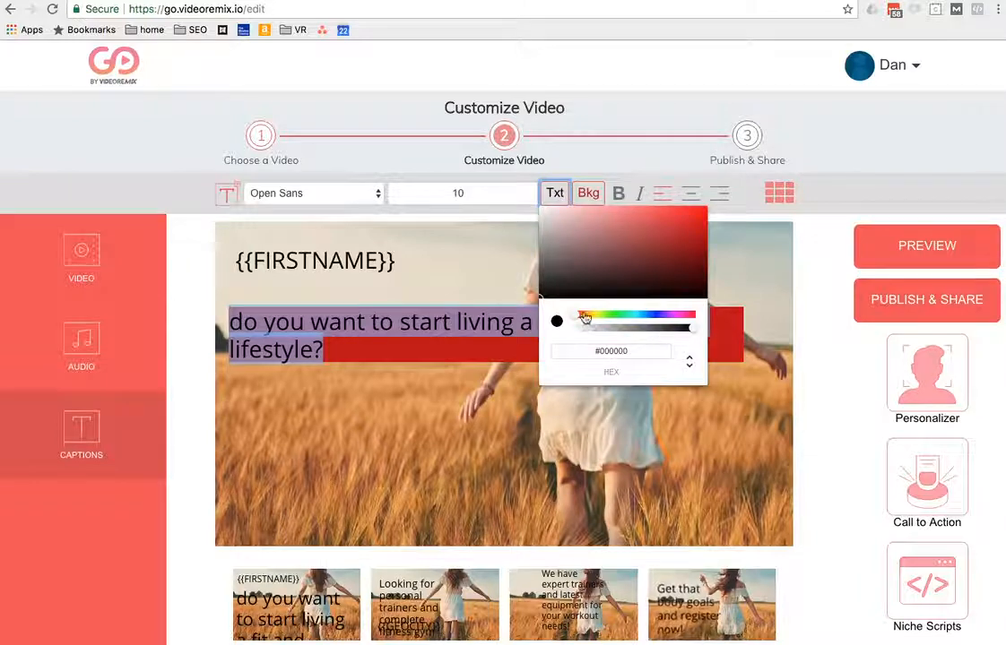
drag(557, 293, 525, 190)
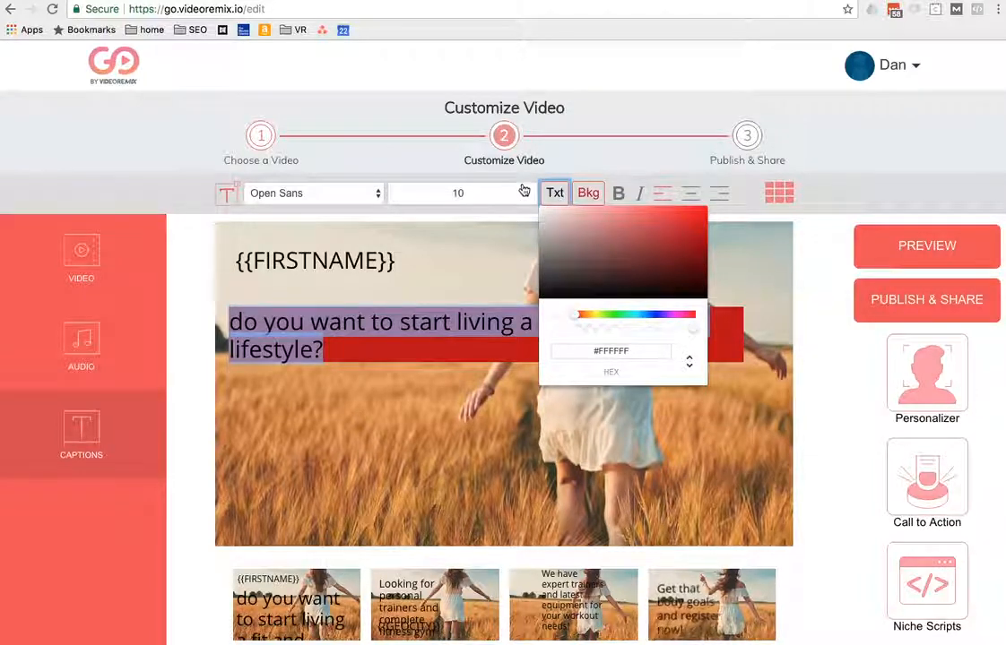
click(408, 403)
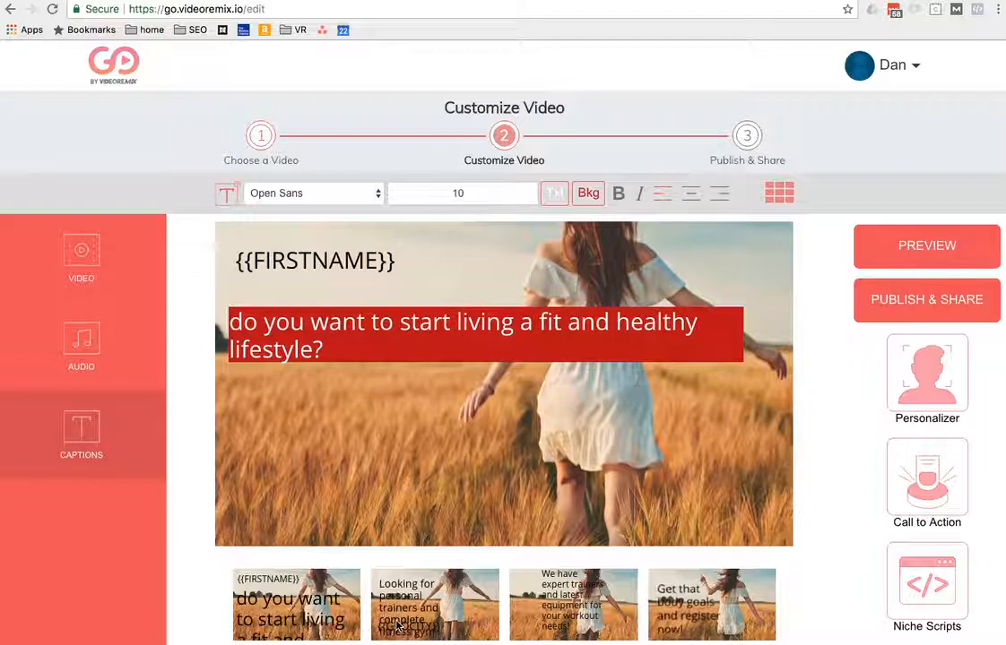
Step: Move the third scene's caption "We have expert trainers and latest equipment for your workout needs!" down and to the left, clear of the girl
click(398, 626)
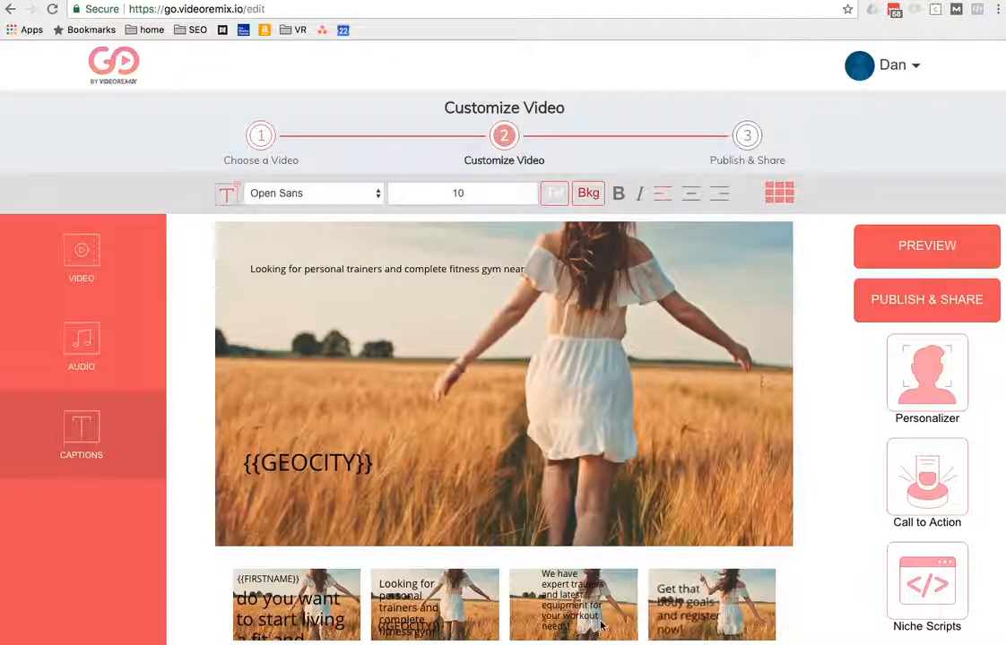
click(583, 594)
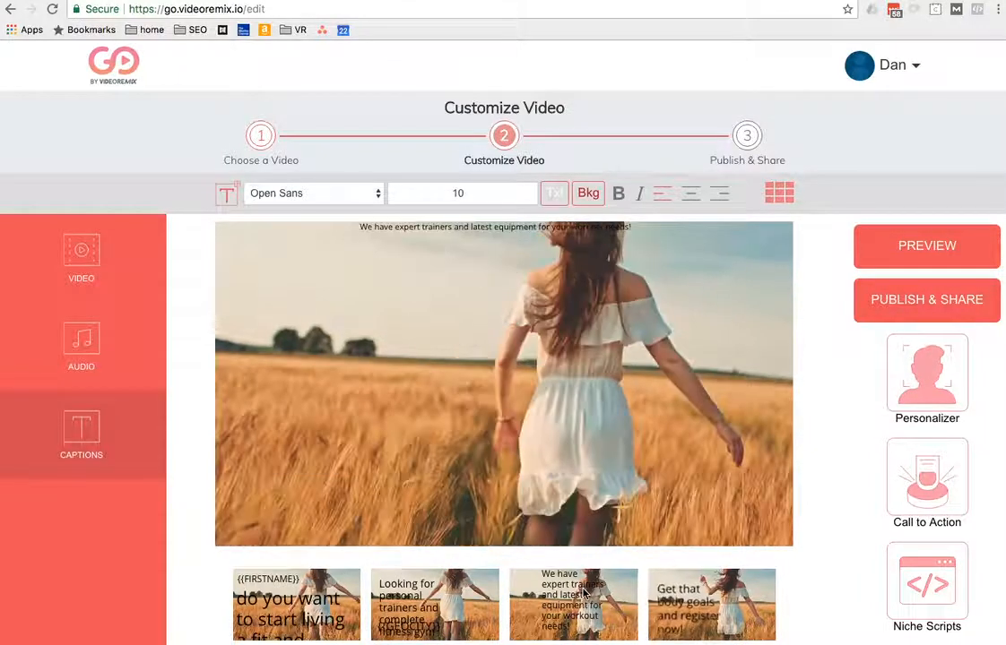
drag(468, 224, 330, 281)
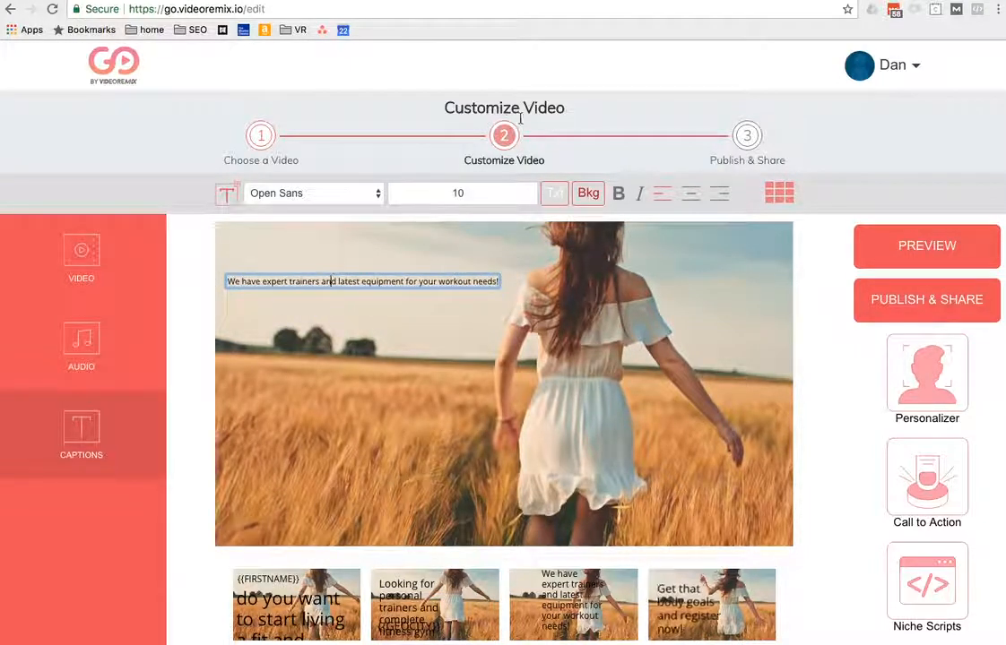
Step: Set the font size of the third scene's expert trainers caption to 28
key(super+a)
click(507, 195)
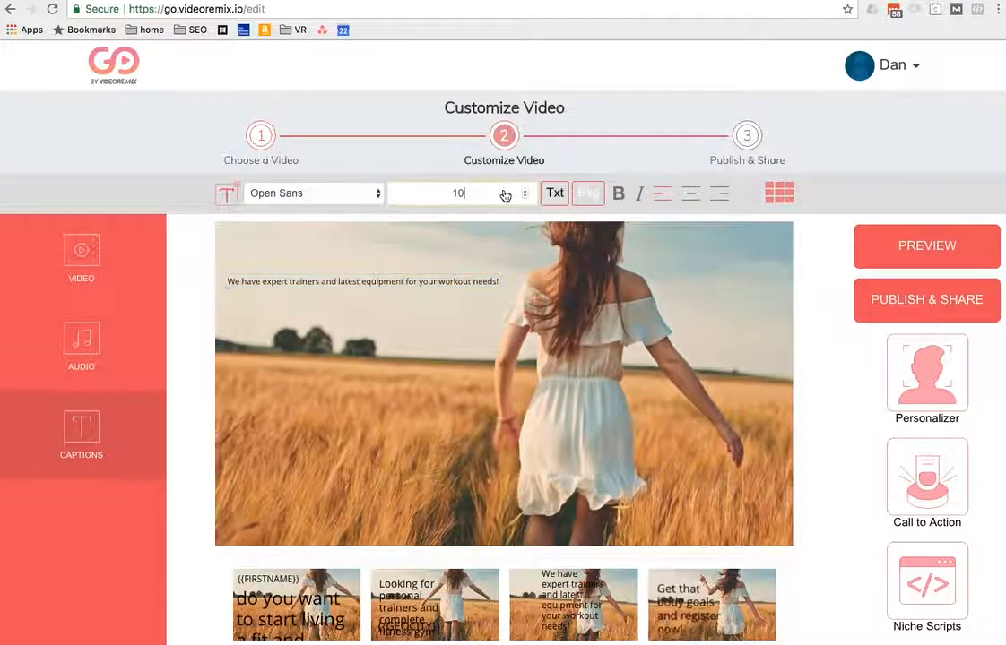
key(BackSpace)
key(BackSpace)
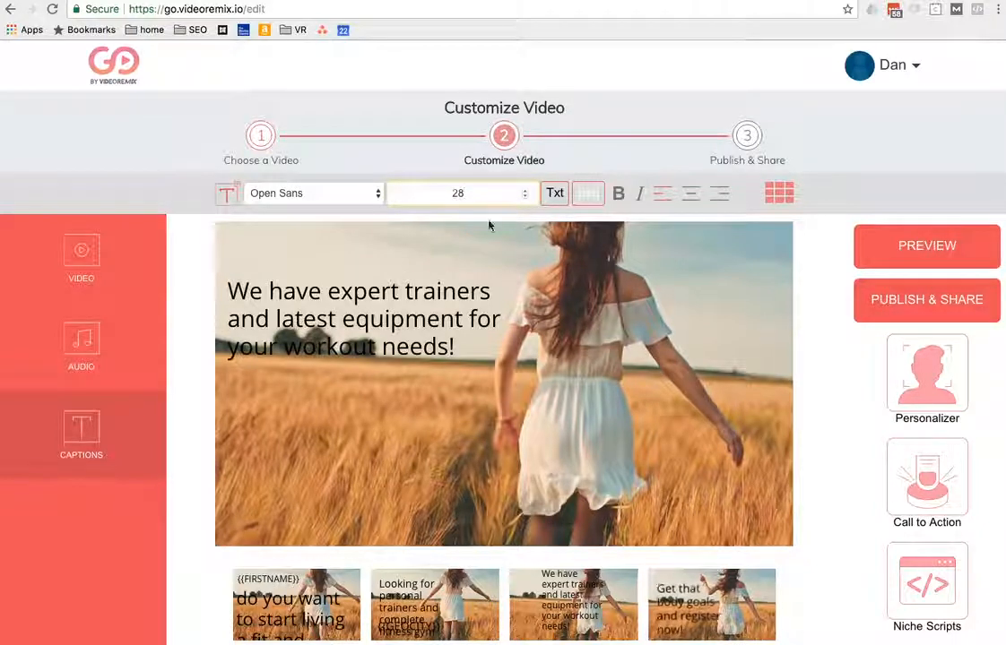
click(456, 335)
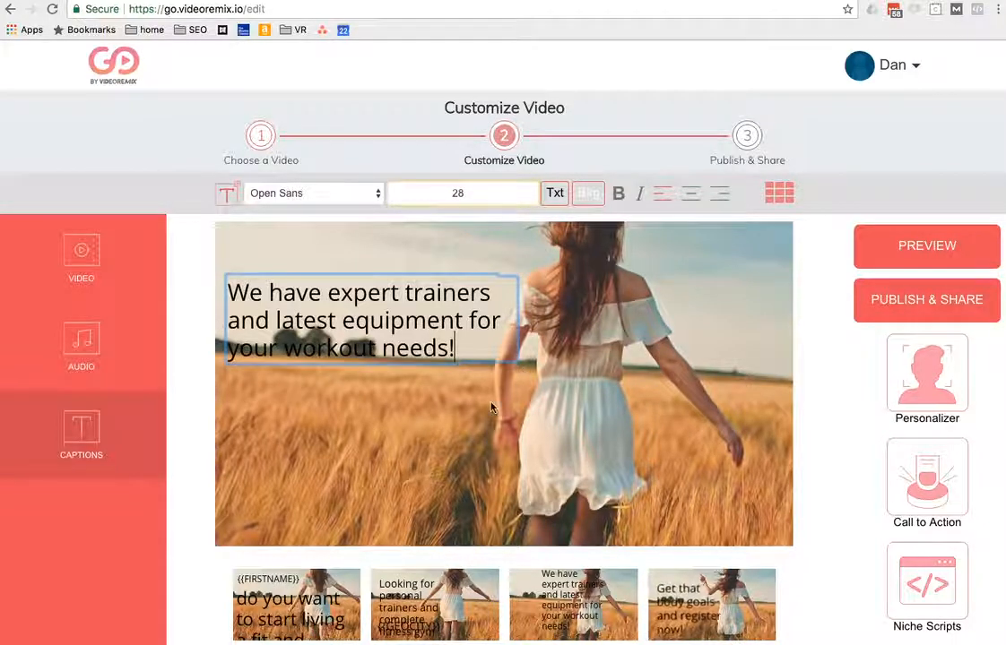
click(641, 474)
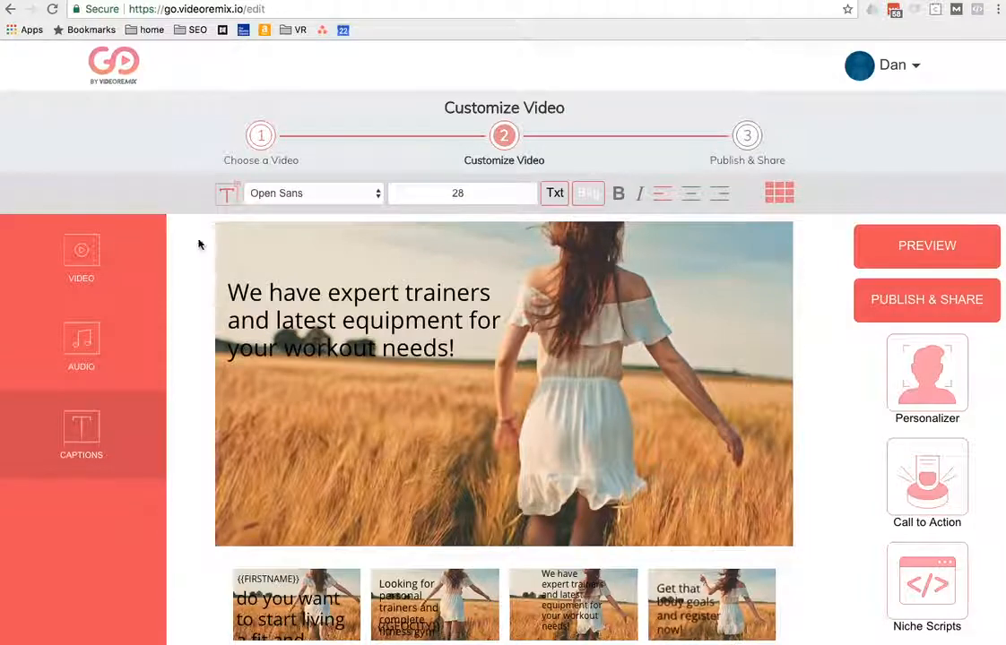
Step: Look through the available audio tracks, then return to the scene captions
click(83, 342)
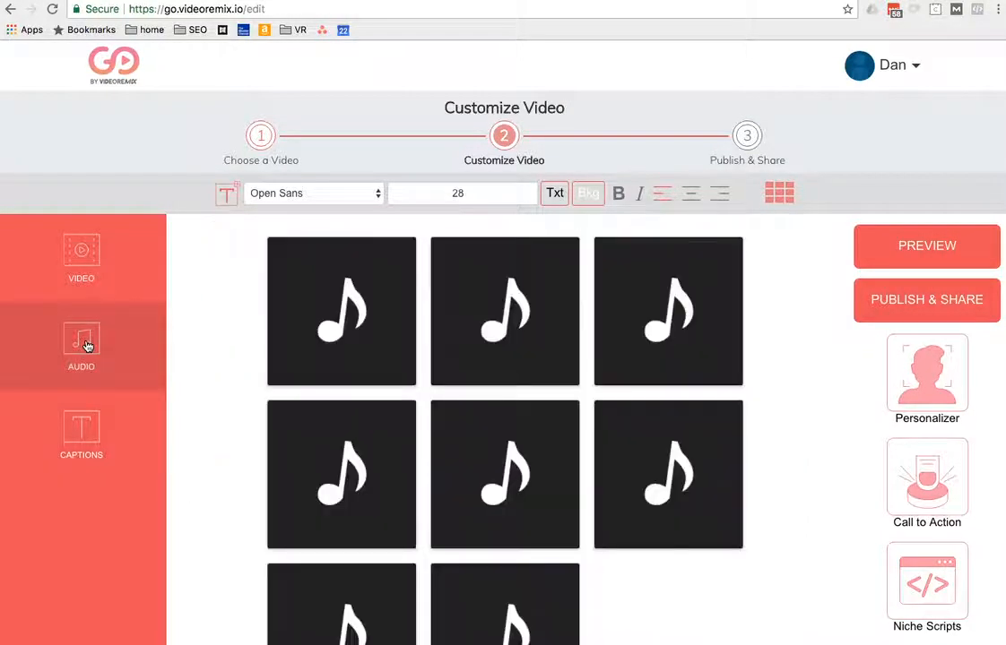
scroll(725, 383, down, 2)
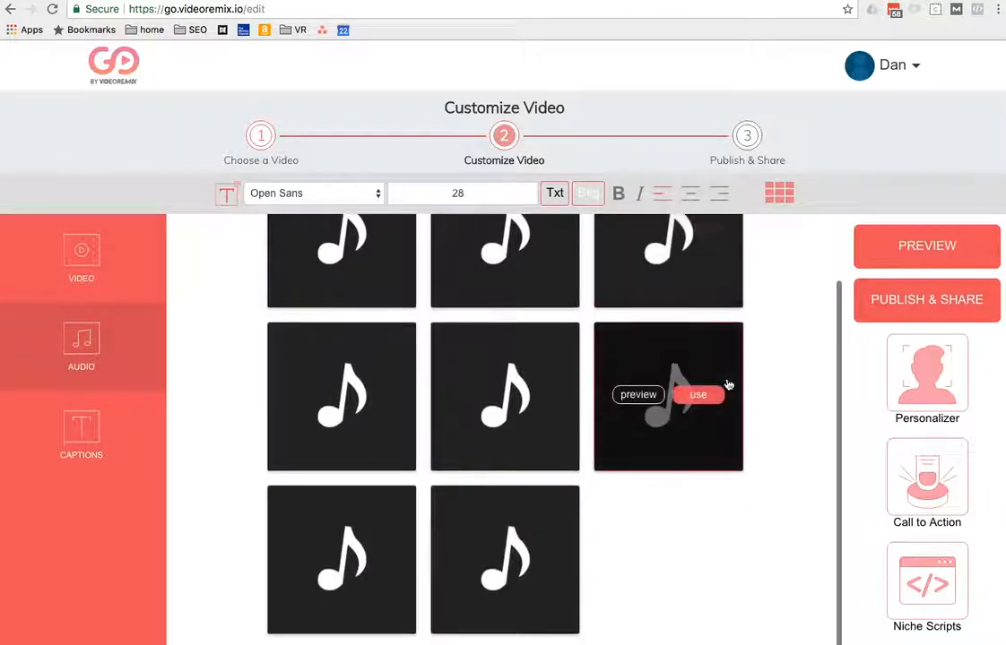
scroll(728, 385, up, 2)
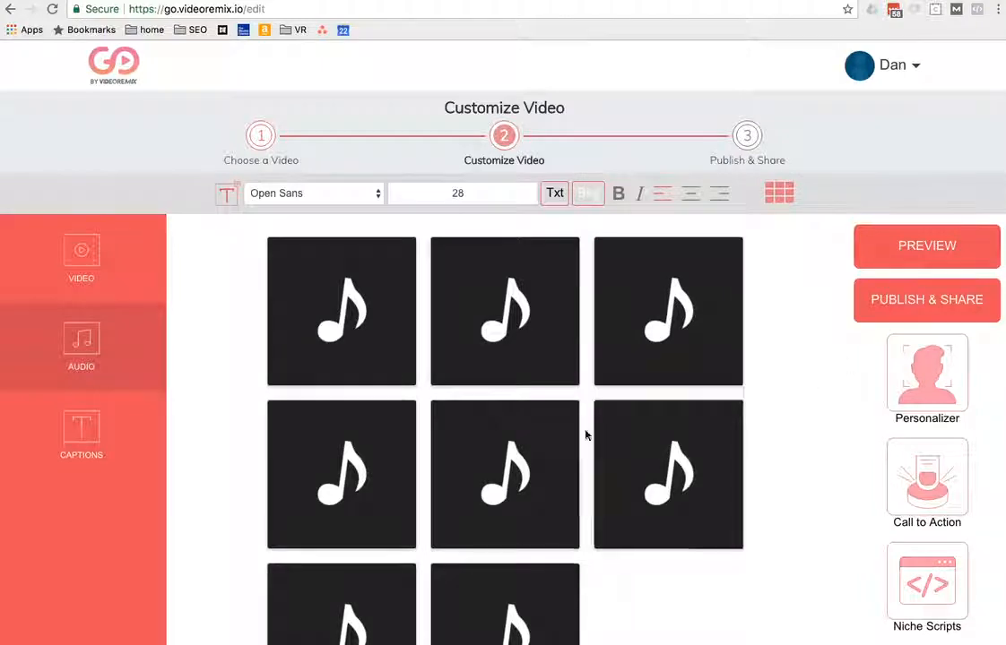
click(92, 443)
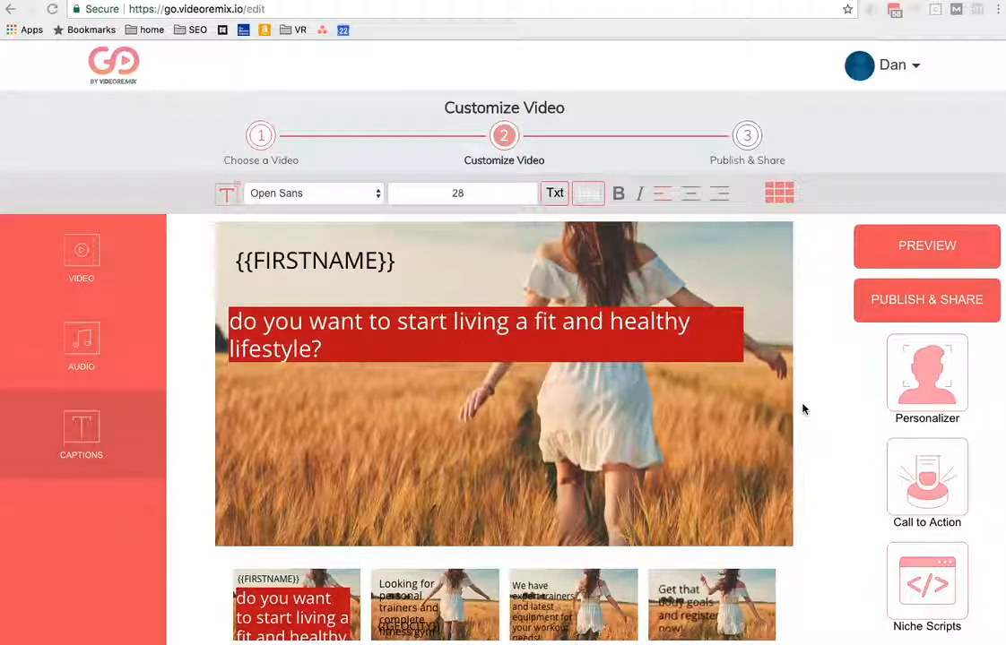
Step: Browse the list of niche scripts and close it without choosing one
click(919, 594)
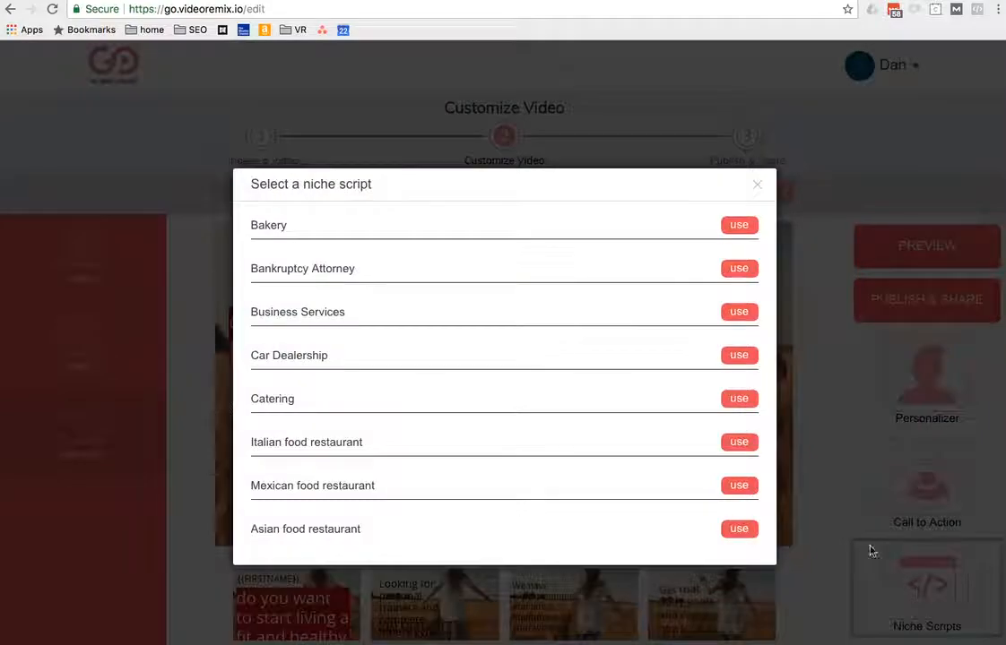
scroll(402, 428, down, 5)
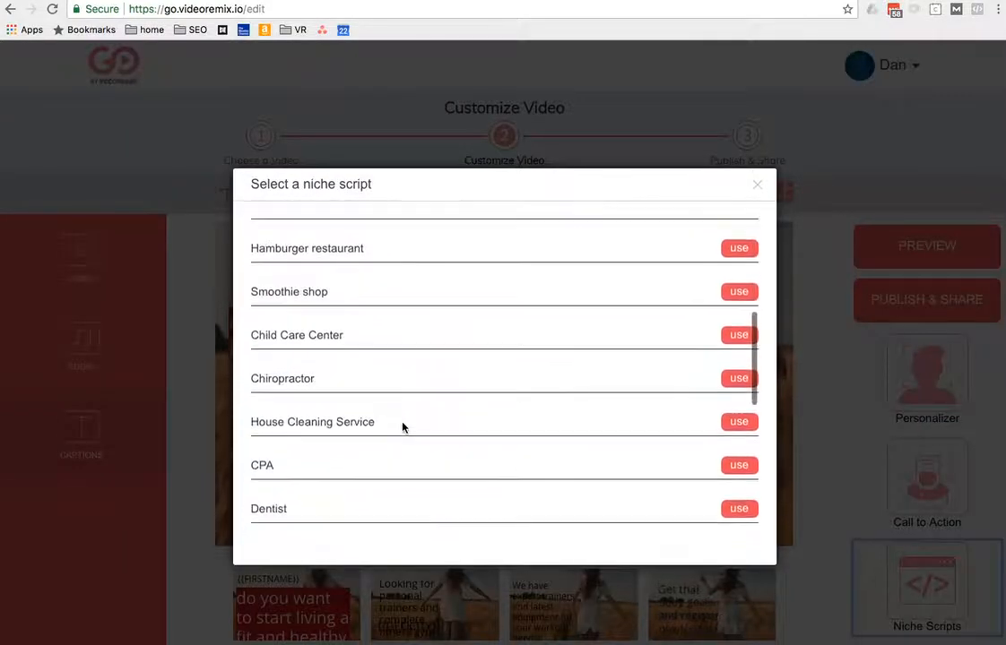
scroll(402, 428, up, 5)
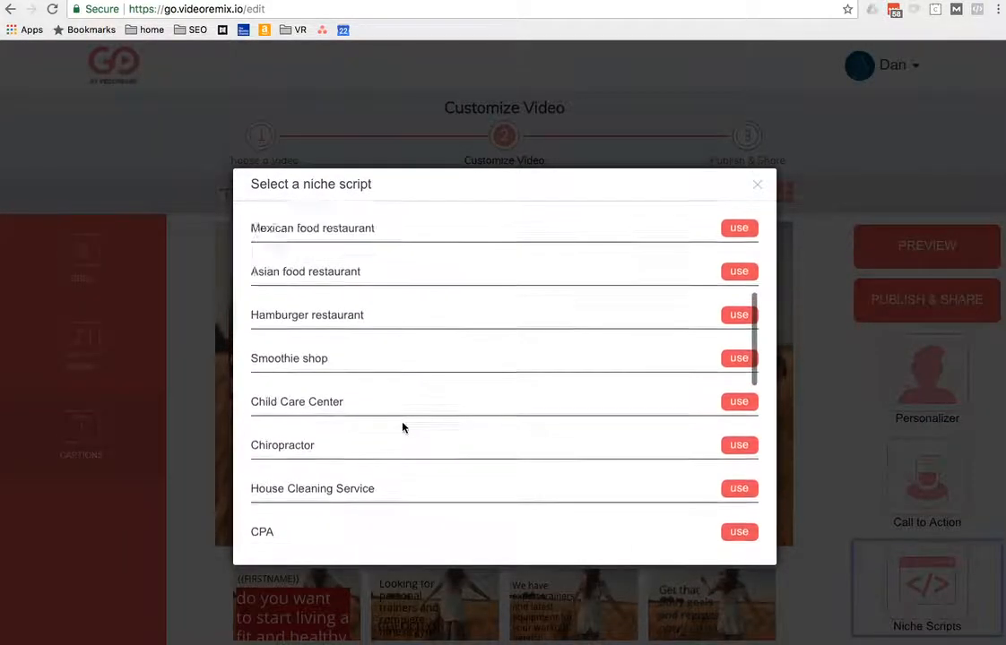
scroll(403, 427, down, 12)
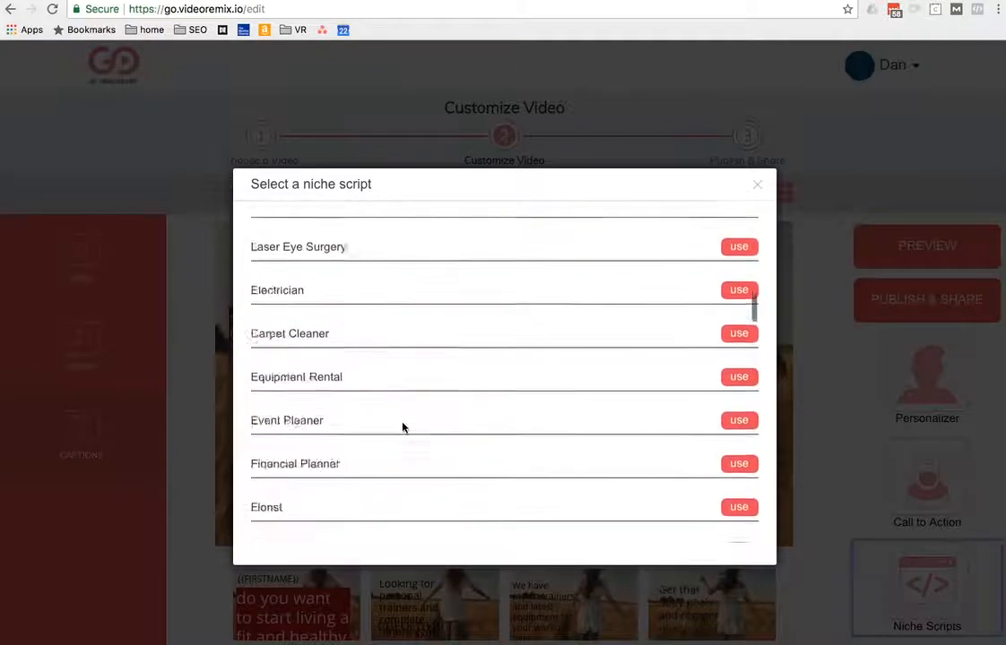
scroll(402, 427, down, 4)
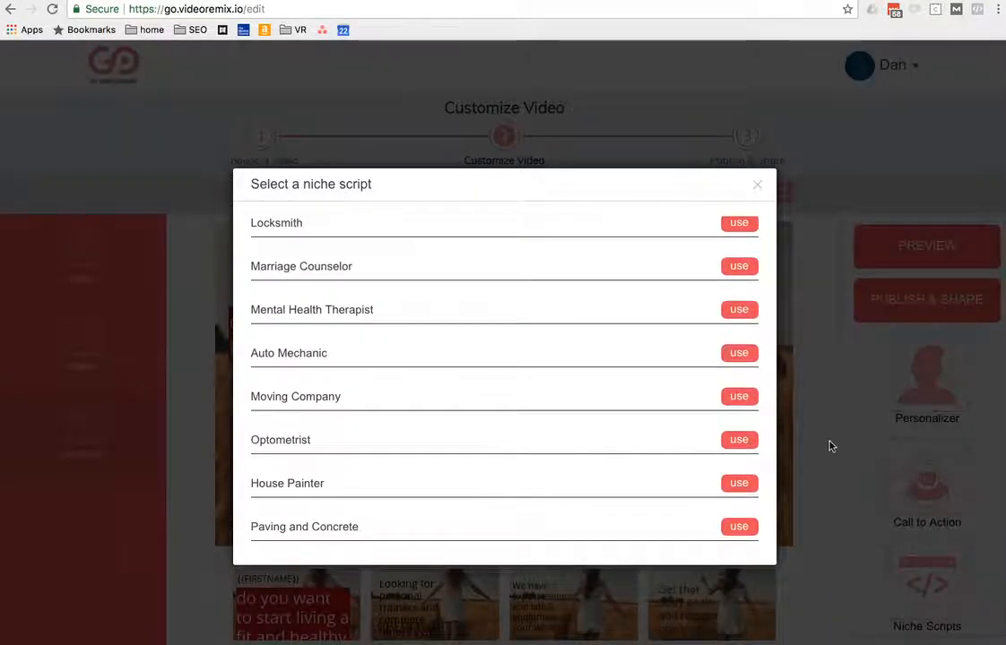
click(757, 184)
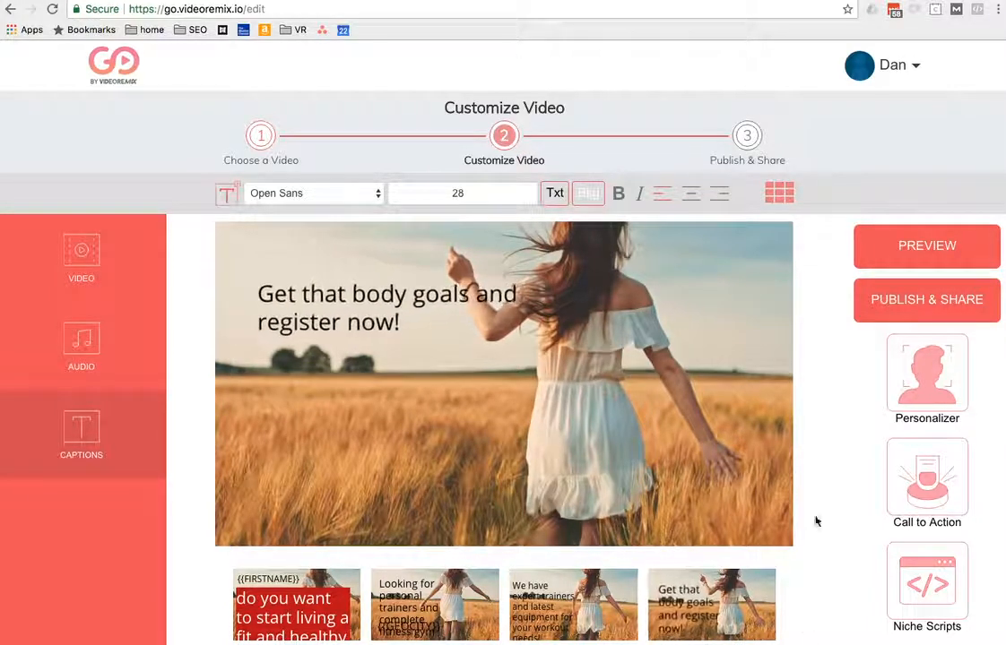
Step: Apply the purple and blue bubble design from the CTA Library to the last scene
click(907, 474)
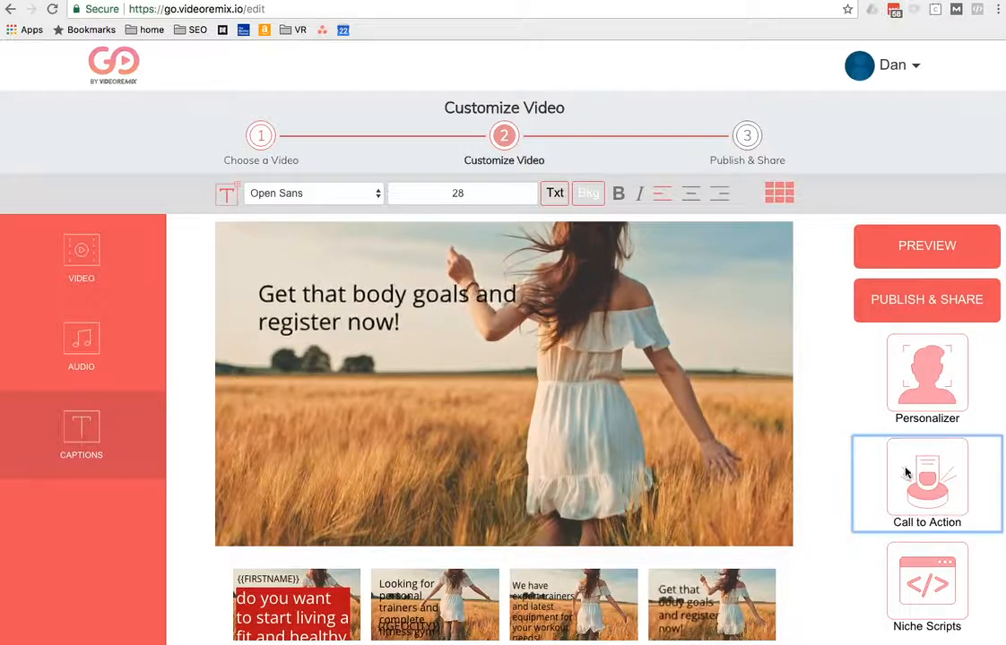
scroll(604, 332, down, 5)
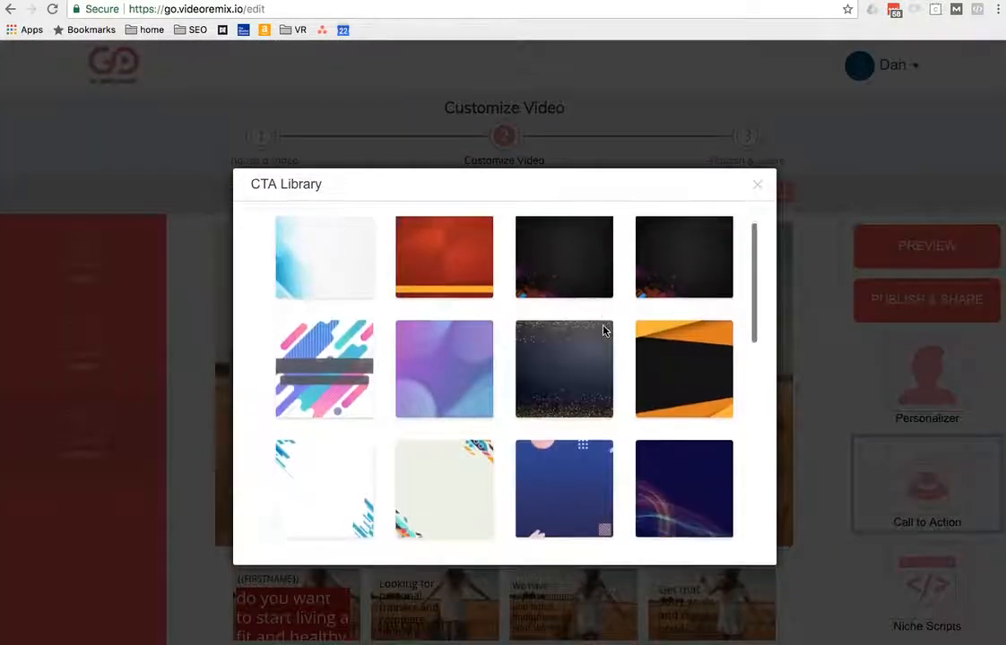
scroll(604, 332, down, 2)
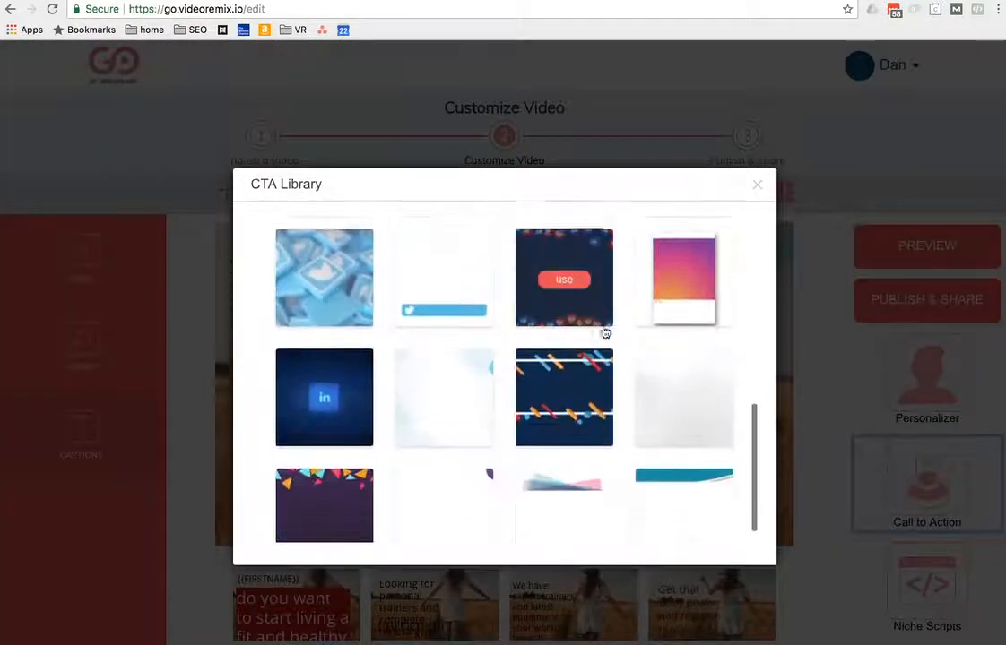
scroll(625, 428, up, 5)
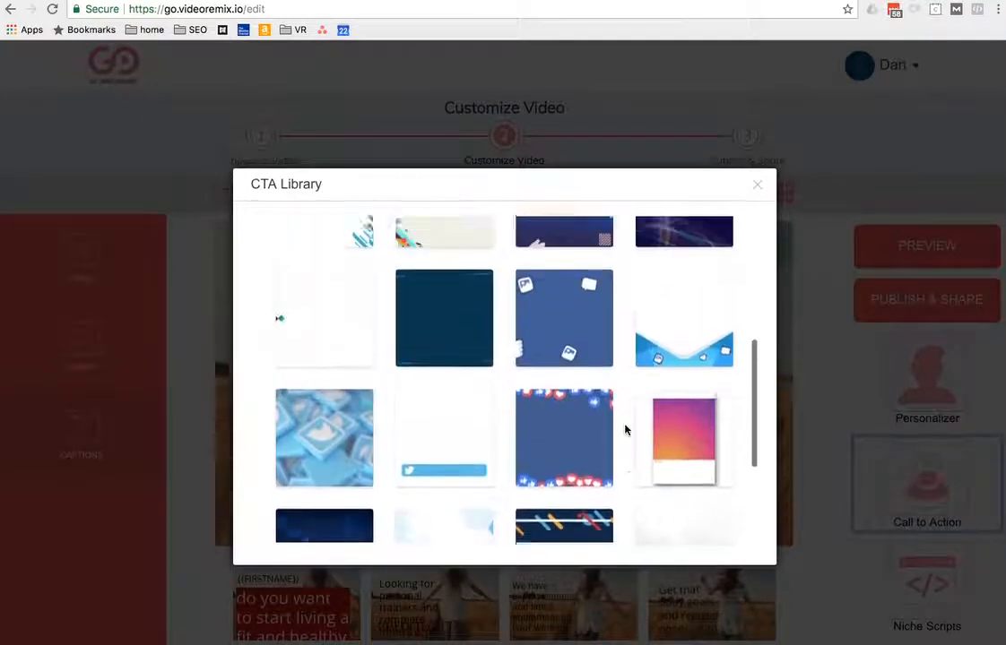
mouse_move(448, 349)
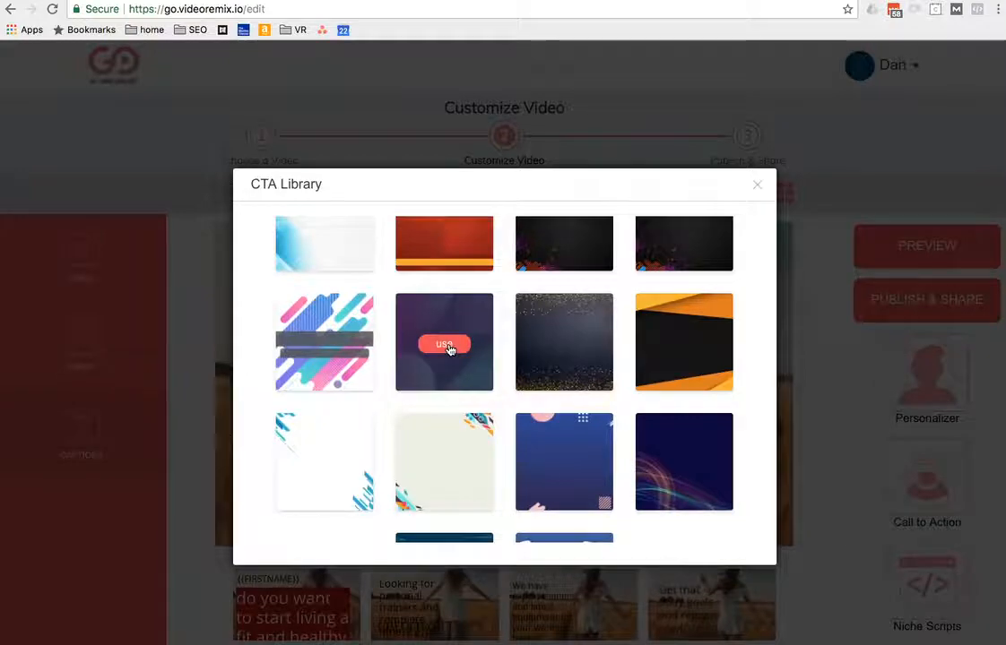
click(445, 346)
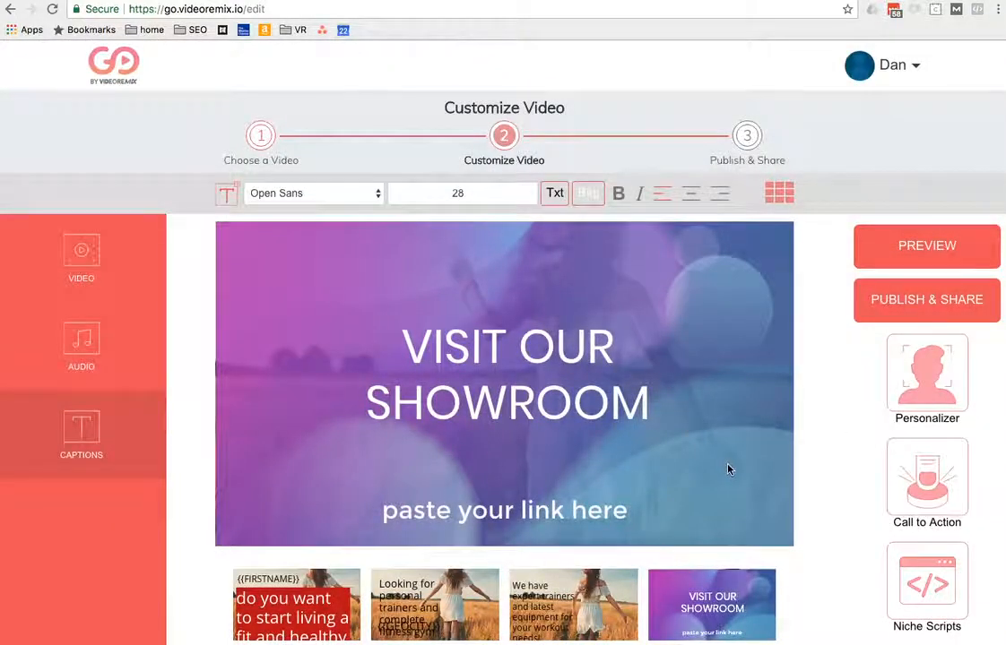
Step: Open the "VISIT OUR SHOWROOM" headline and the "paste your link here" line of the call to action for editing
click(563, 359)
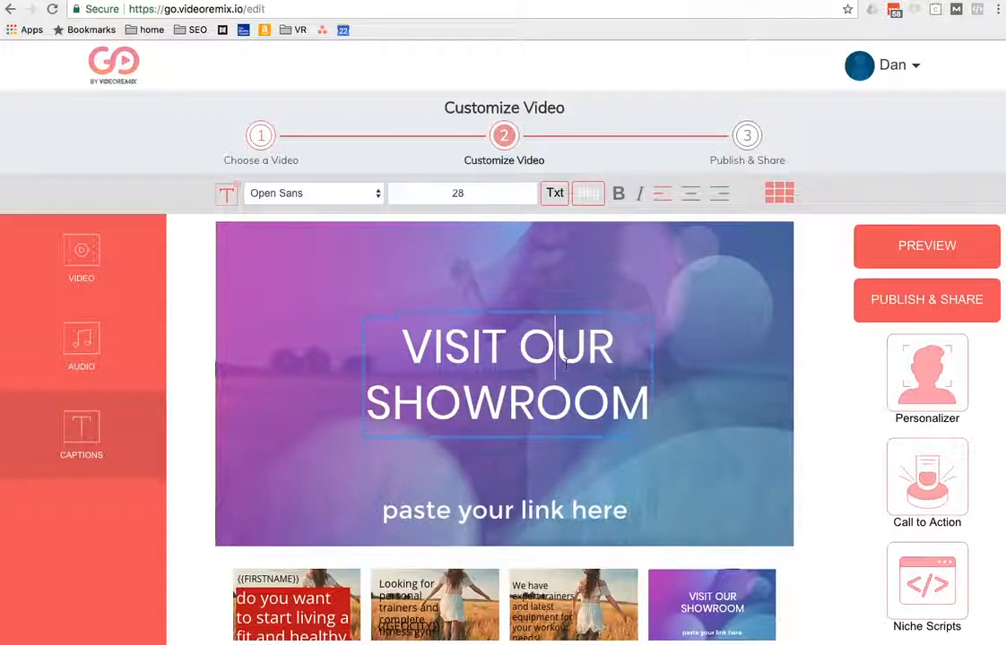
click(592, 404)
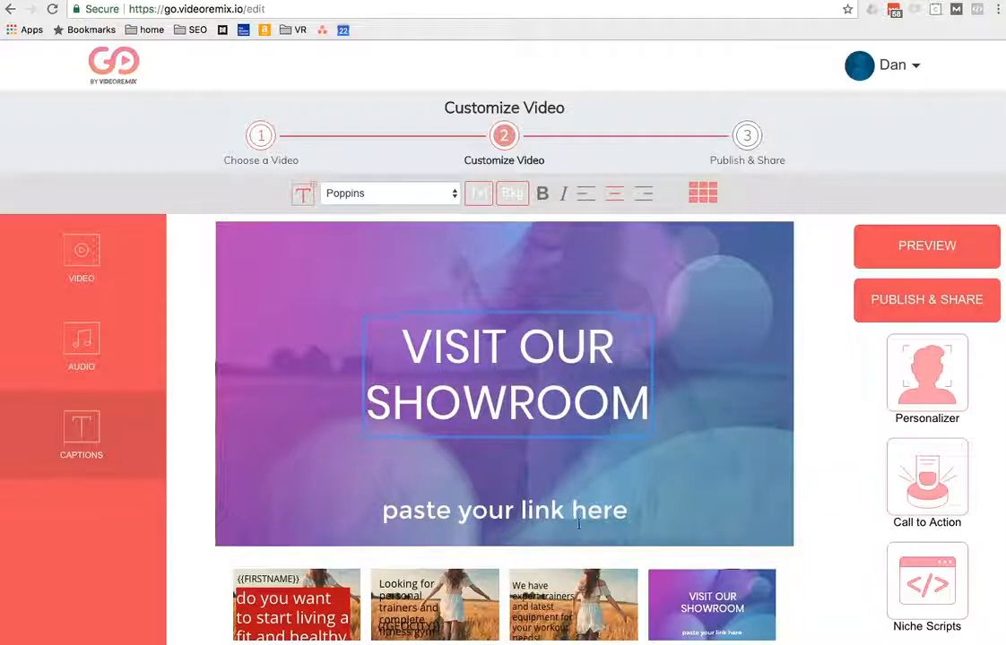
click(538, 509)
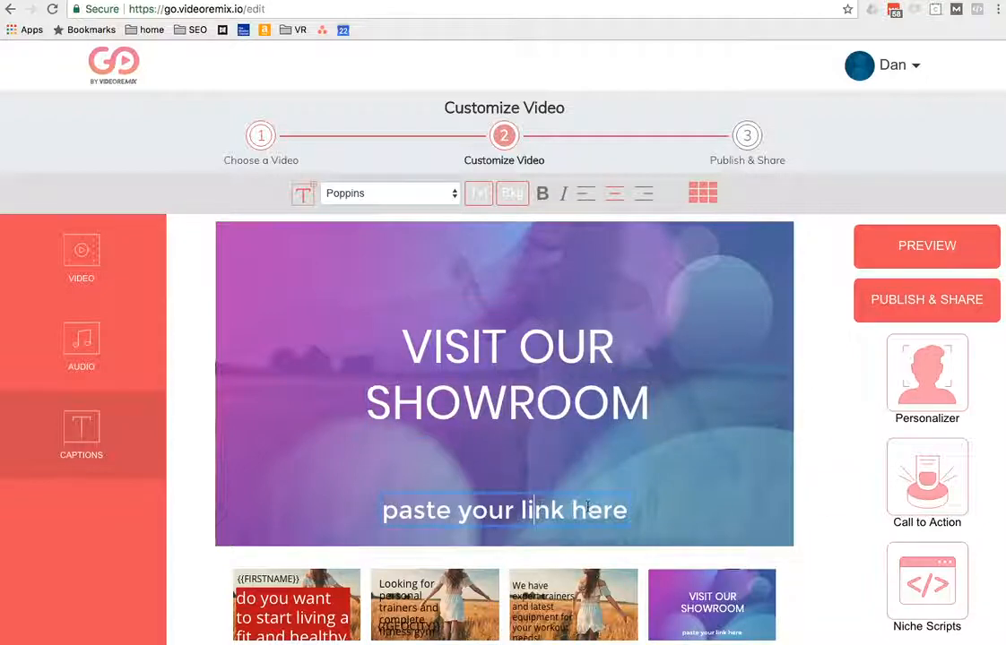
Step: Change the call-to-action headline to "VISIT OUR GYM"
key(super+a)
click(506, 391)
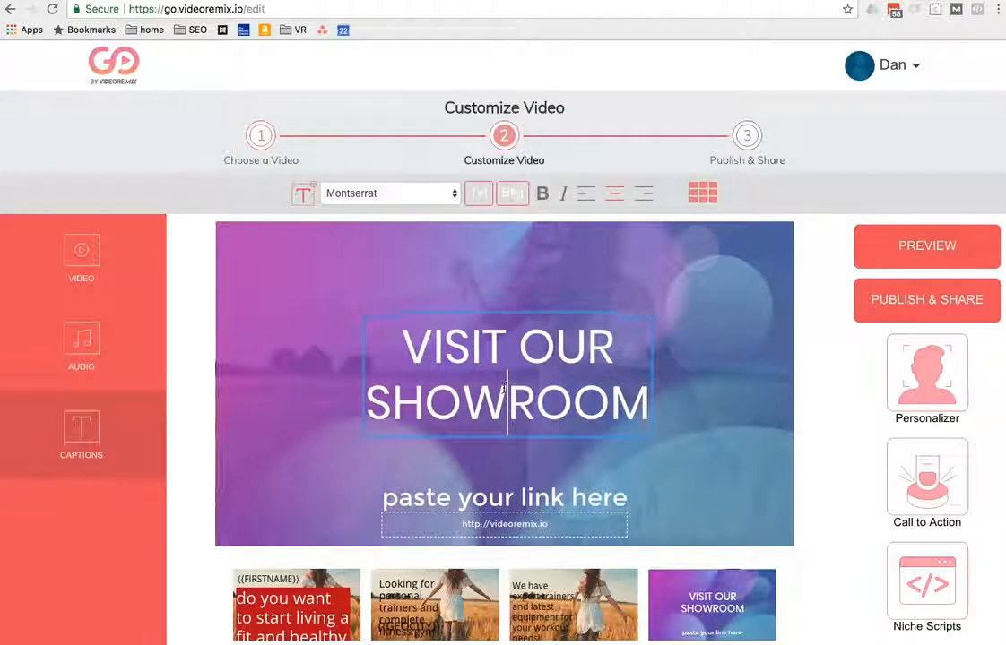
double_click(501, 391)
text(Gym)
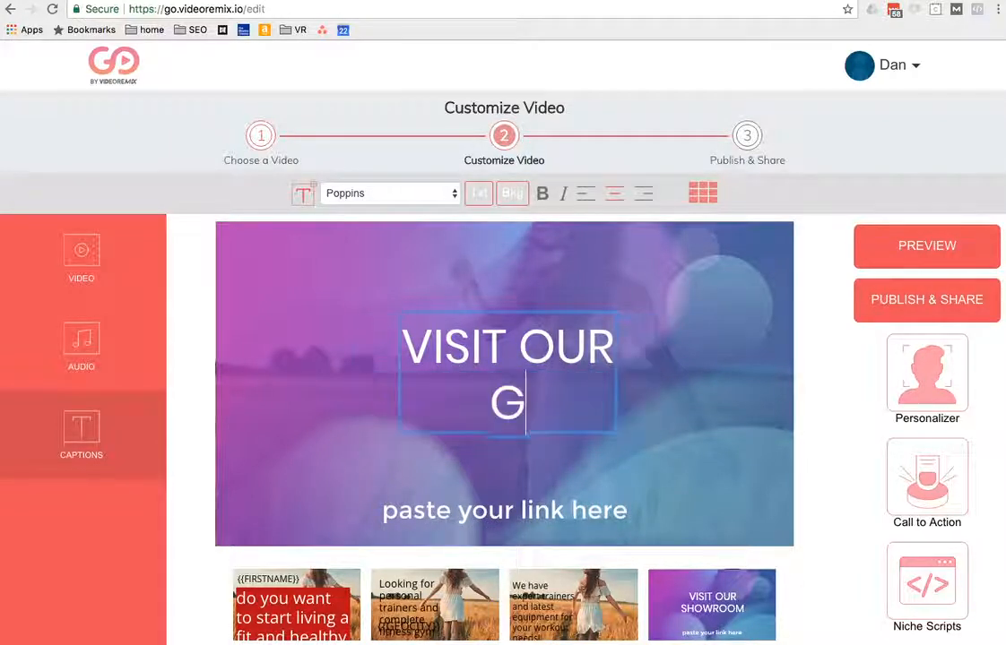
key(BackSpace)
key(BackSpace)
text(YM)
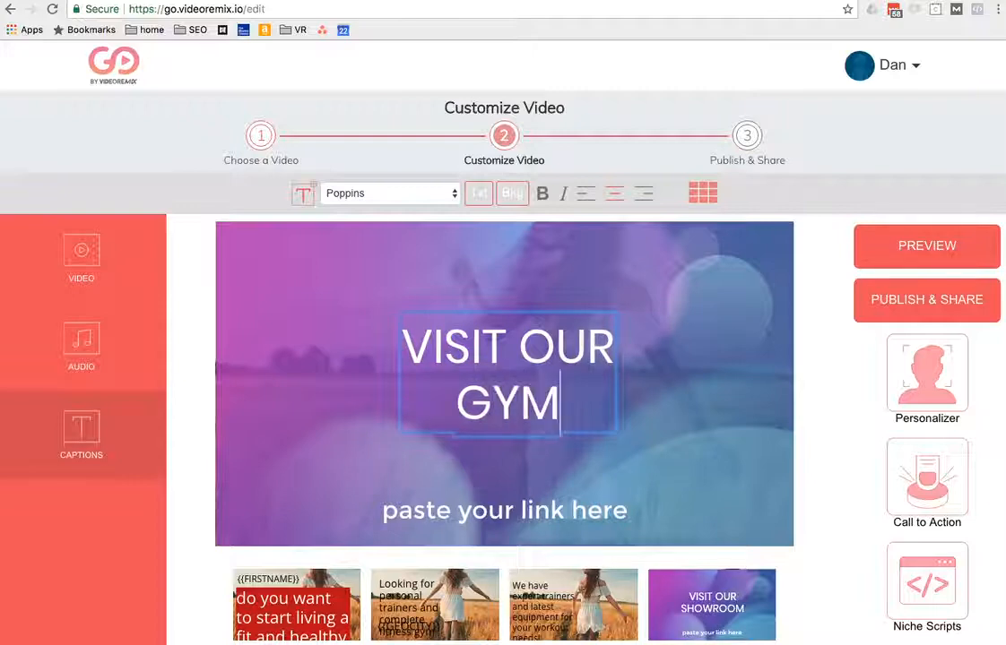
Step: Replace the "paste your link here" text under the headline with "Gold's Gym"
click(527, 515)
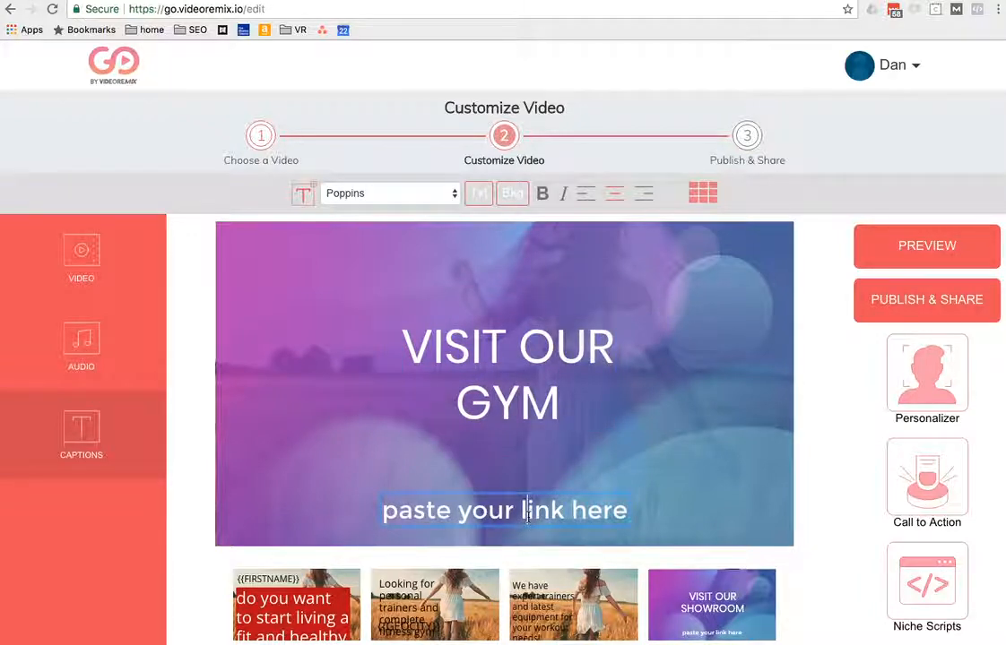
click(543, 516)
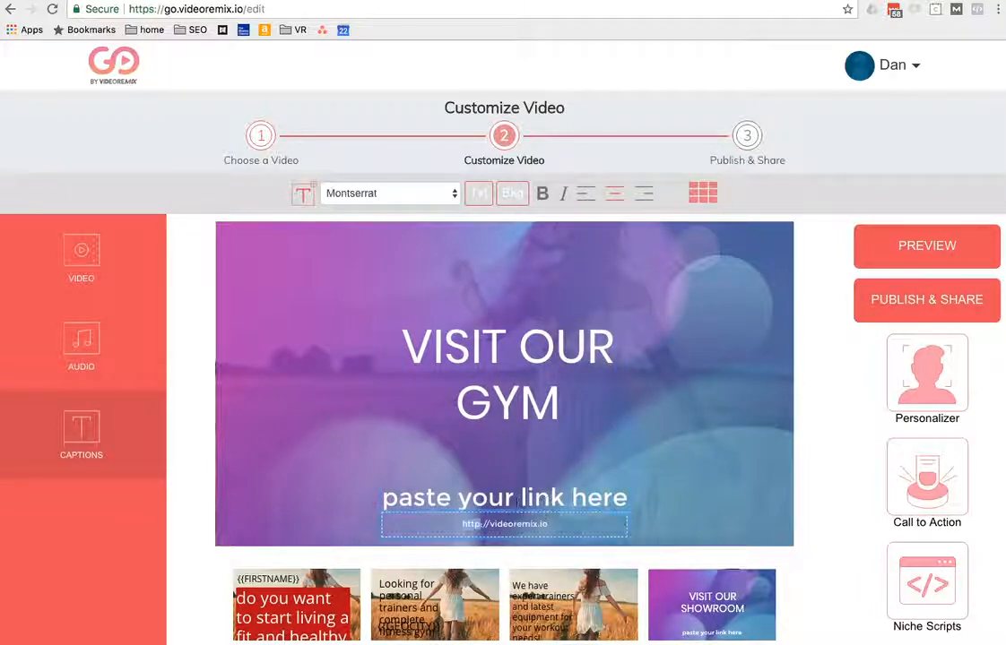
click(513, 497)
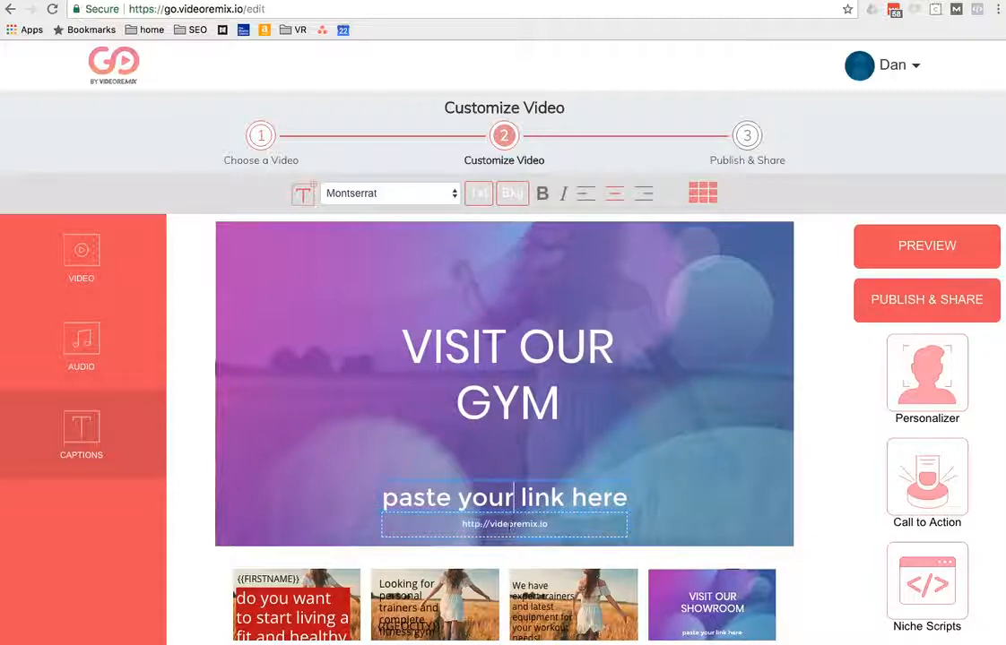
key(ctrl+a)
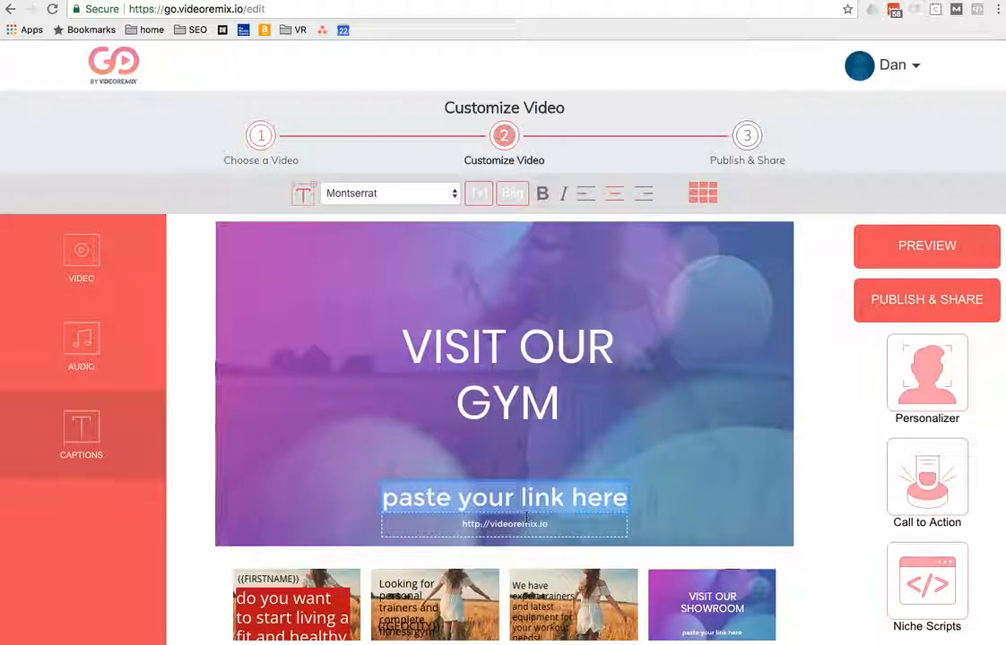
text(c)
text(old)
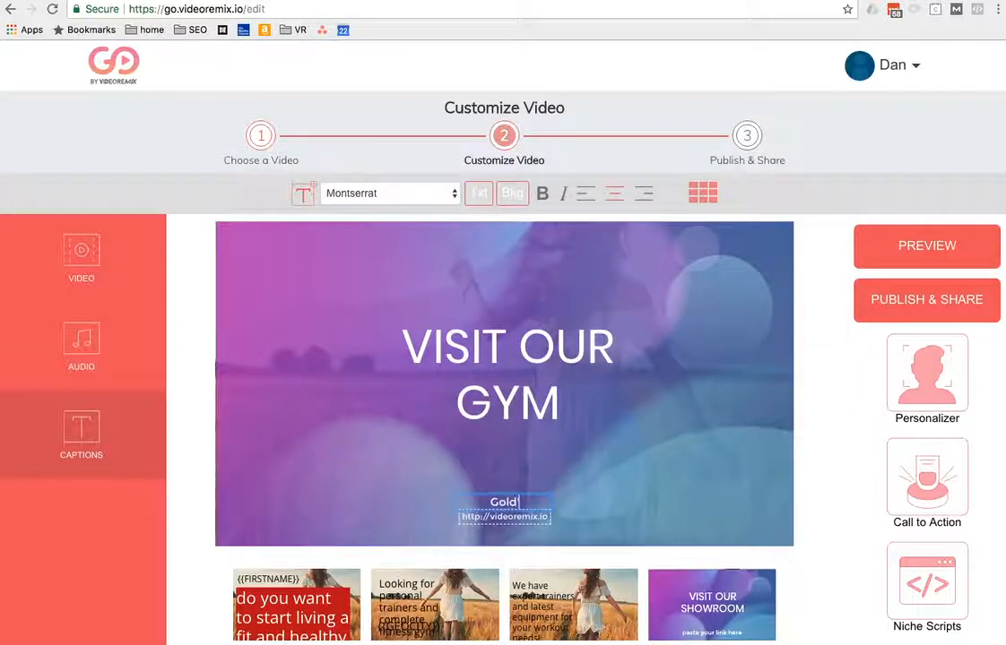
text('s Gym)
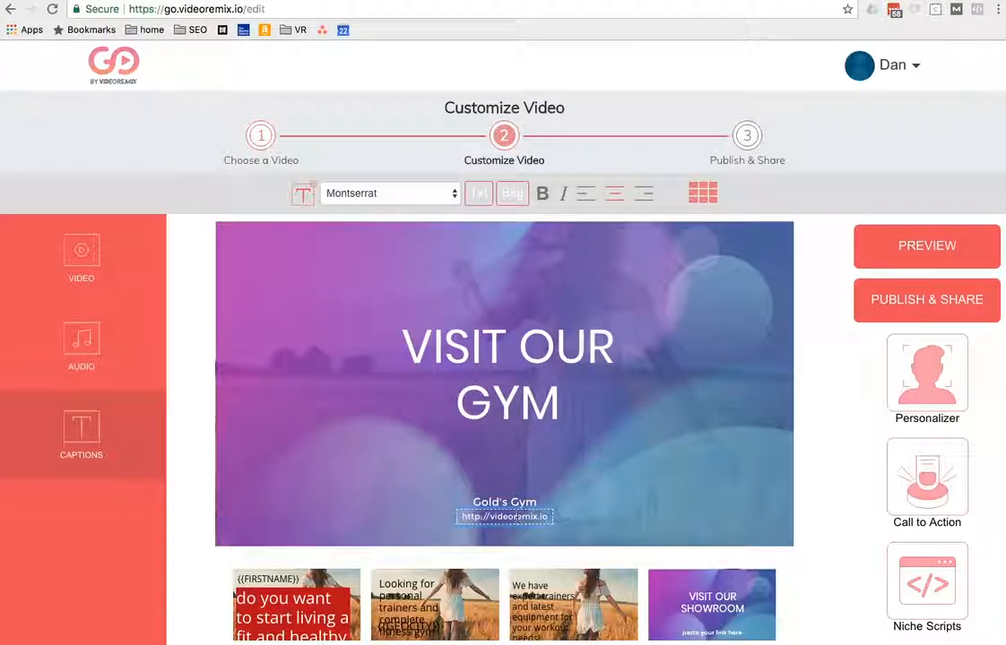
click(820, 430)
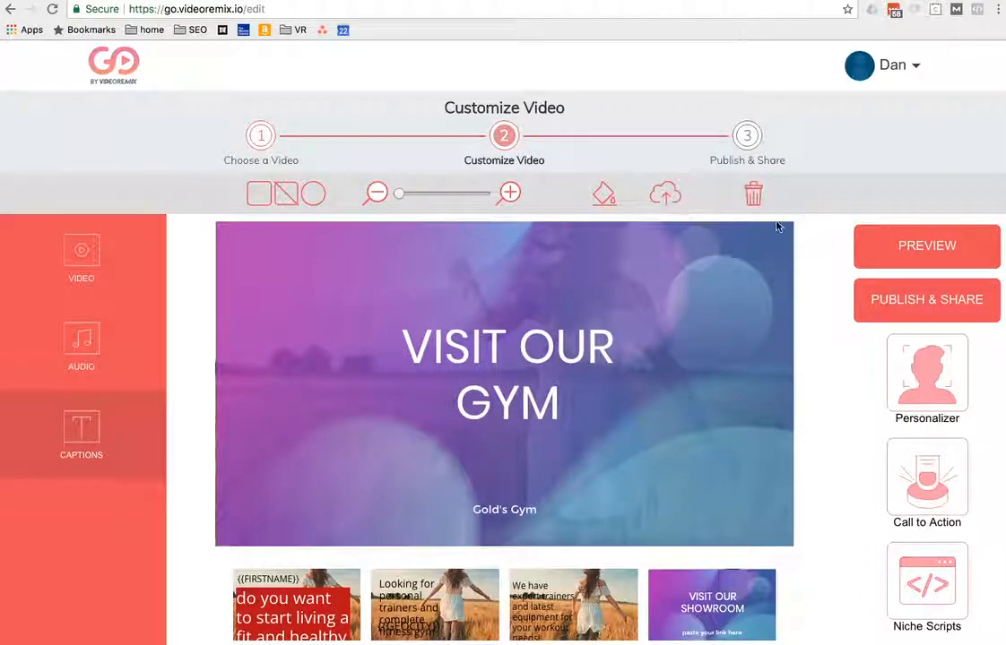
Step: Return to the go.videoremix.io start page and begin importing your own video, dismissing the local file chooser
click(235, 9)
click(242, 9)
text(/)
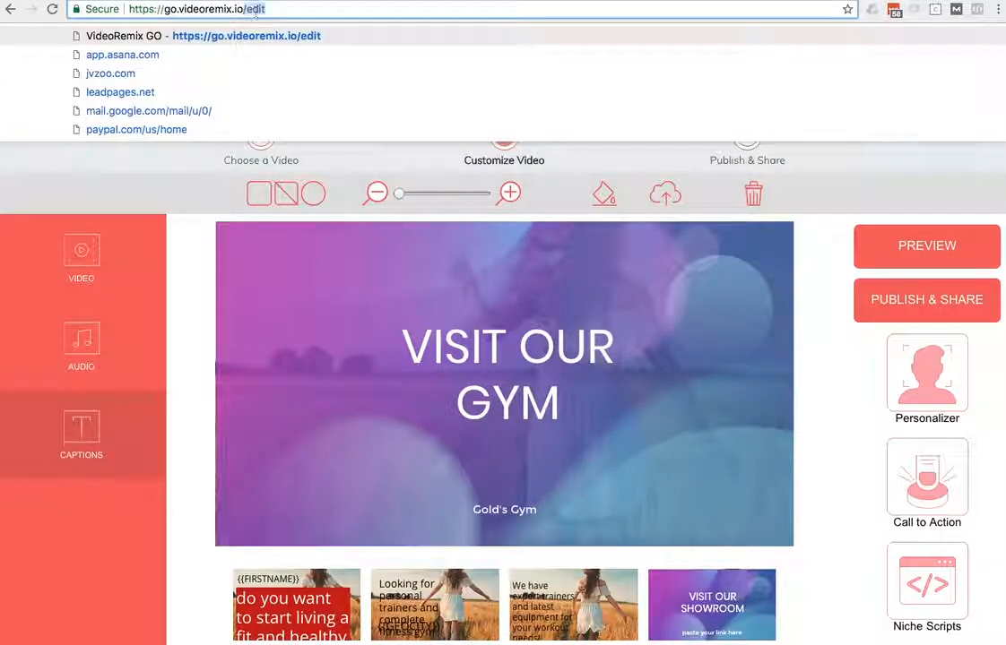
key(BackSpace)
key(BackSpace)
key(Return)
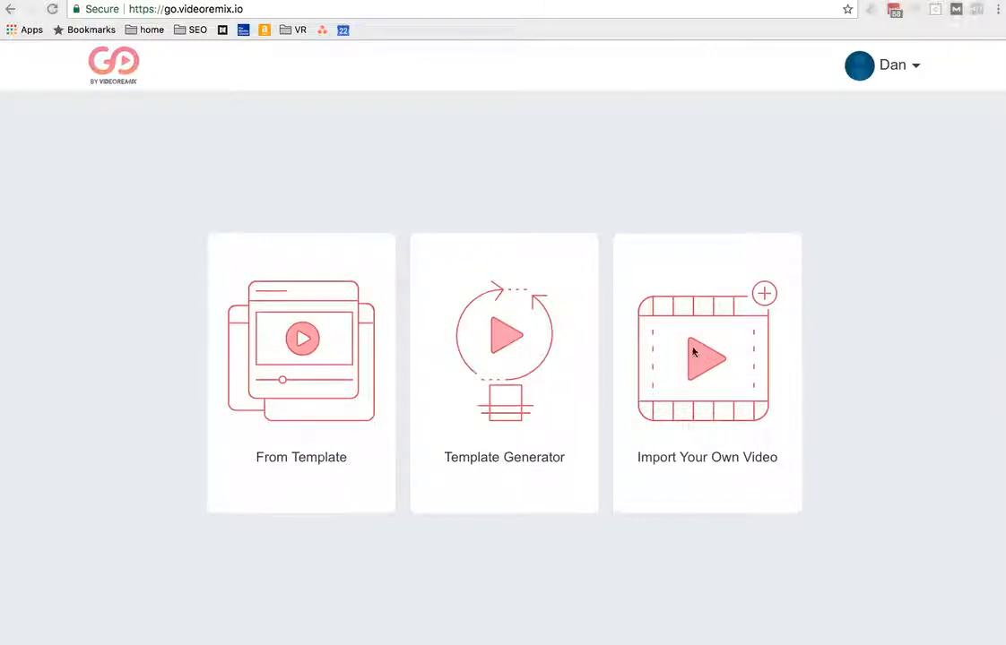
click(718, 362)
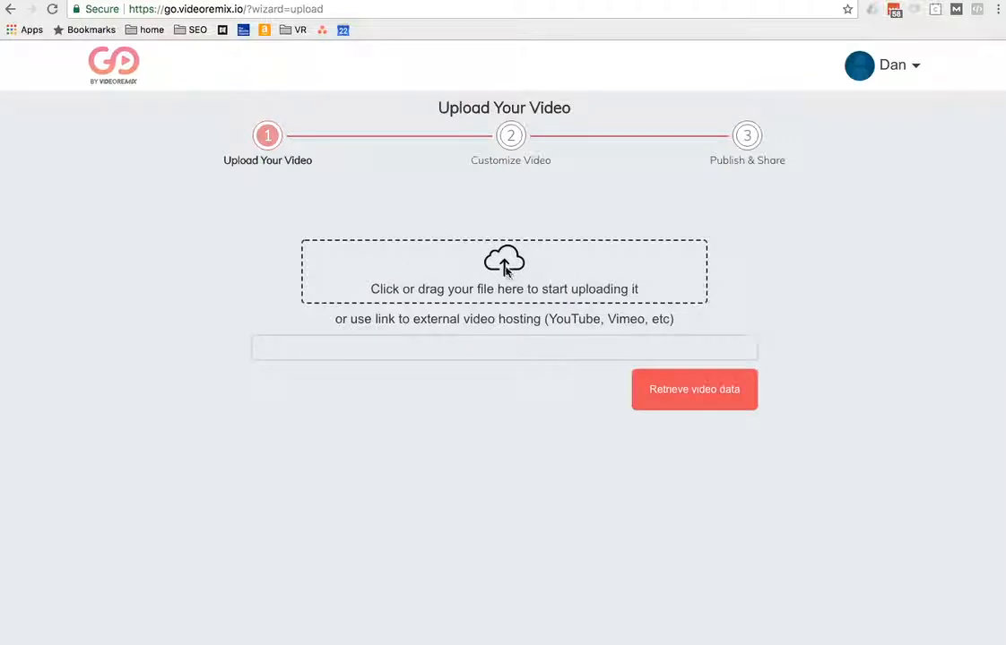
click(591, 260)
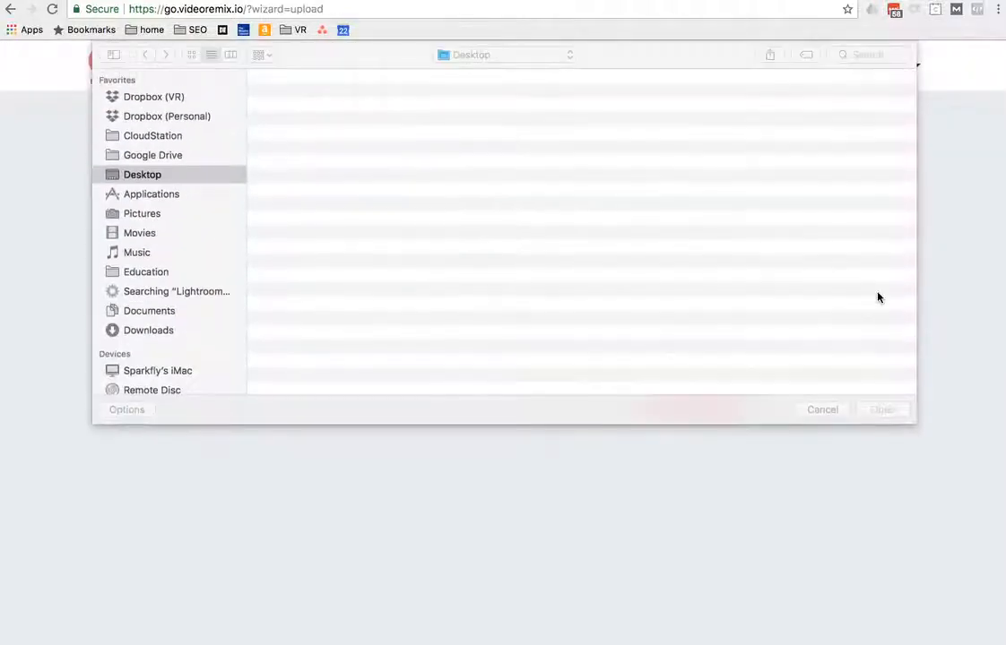
click(824, 397)
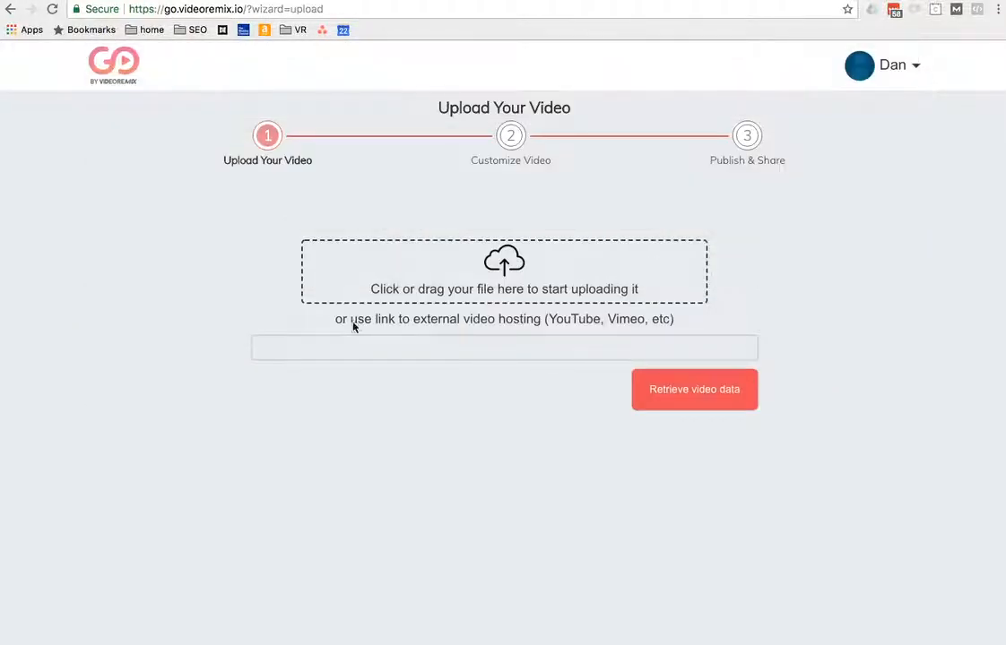
Step: Open youtube.com in a new tab and copy the address of the CaseyNeistat video "Do You WANT TO WORK at 368?"
click(287, 351)
key(super+t)
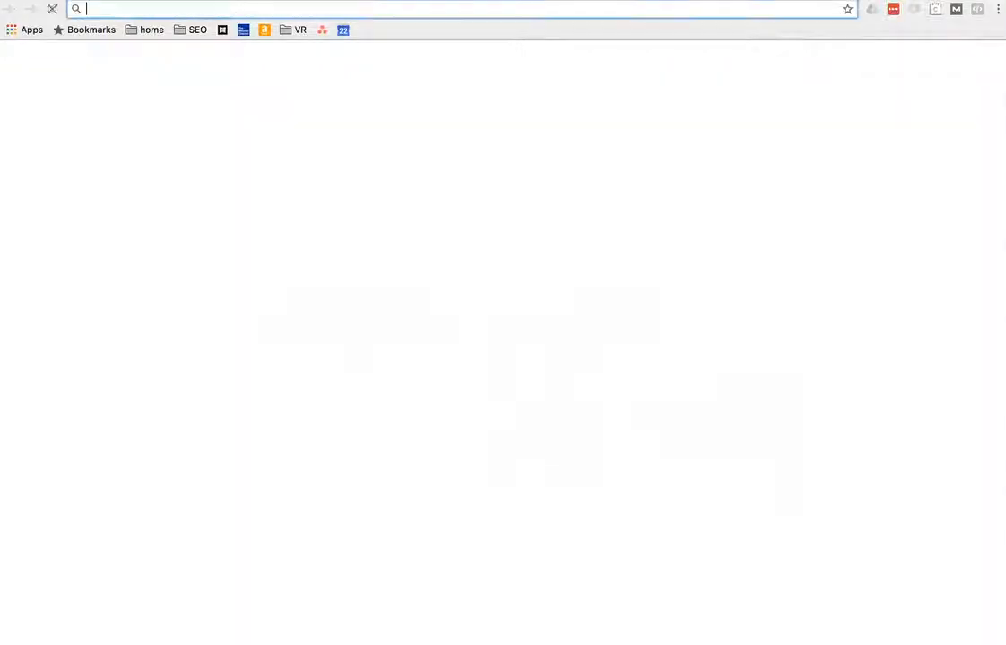
text(youtube.com)
key(Return)
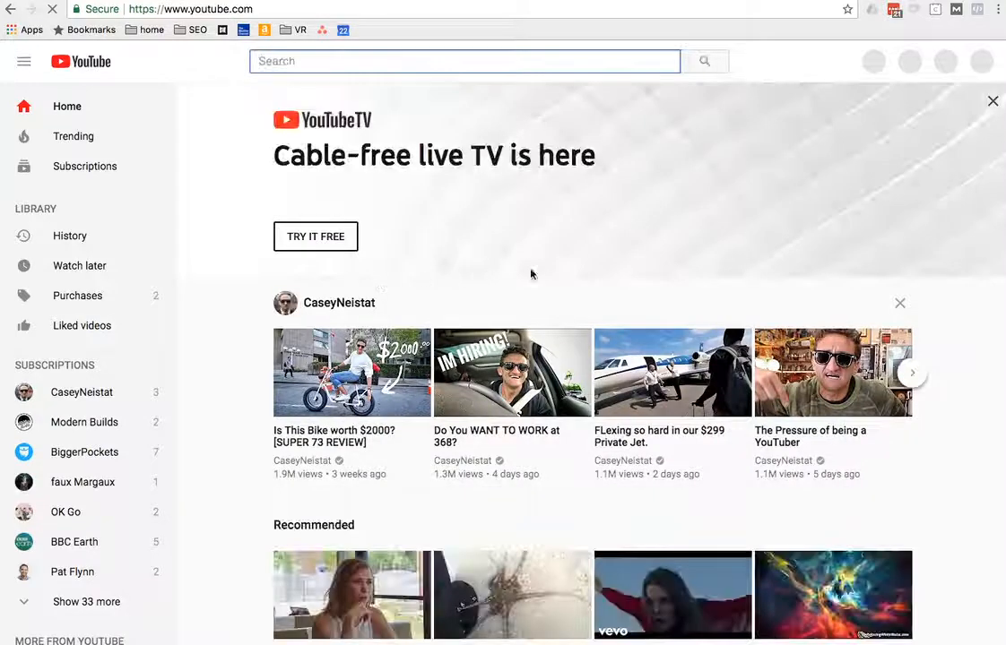
scroll(531, 273, down, 1)
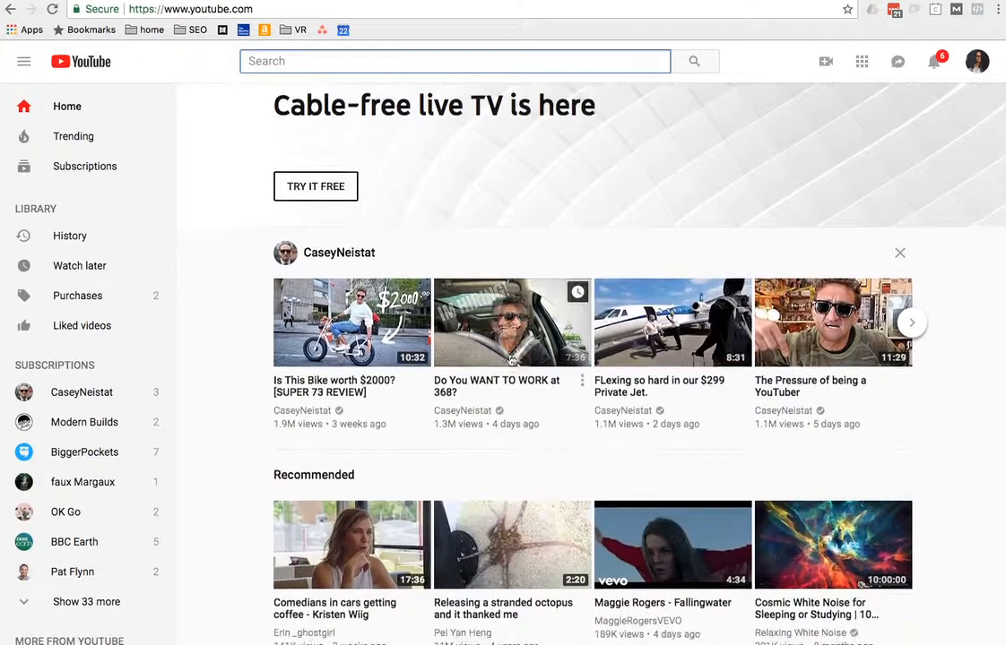
click(485, 374)
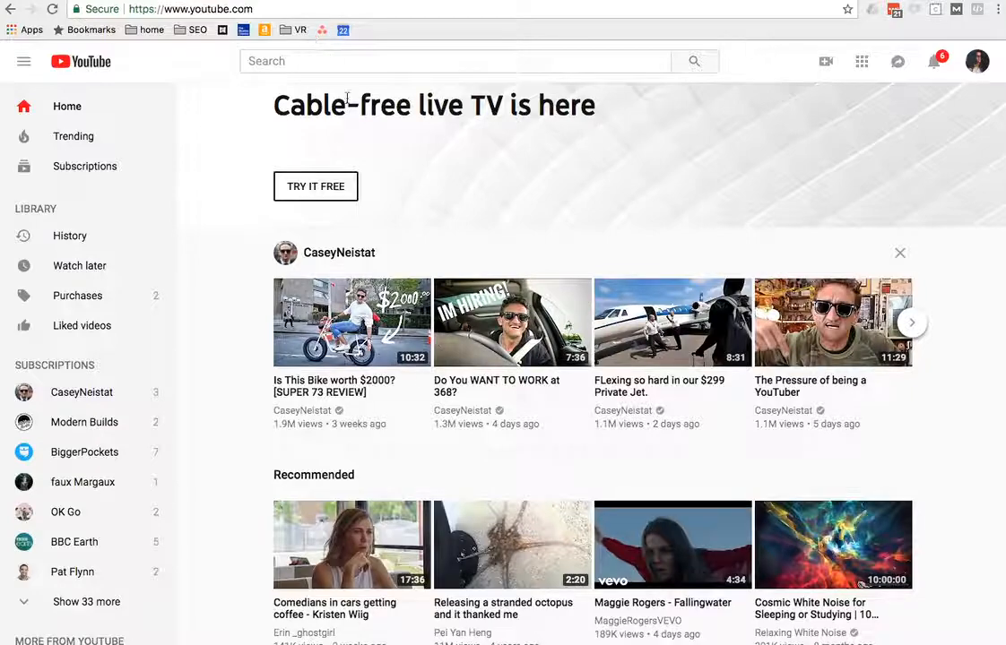
click(463, 393)
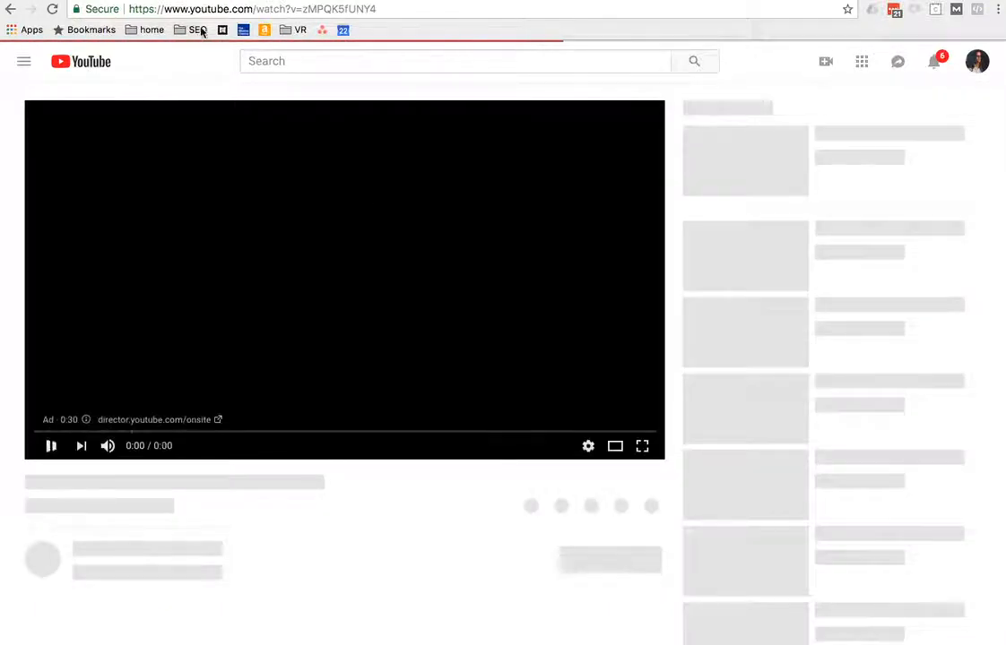
click(326, 9)
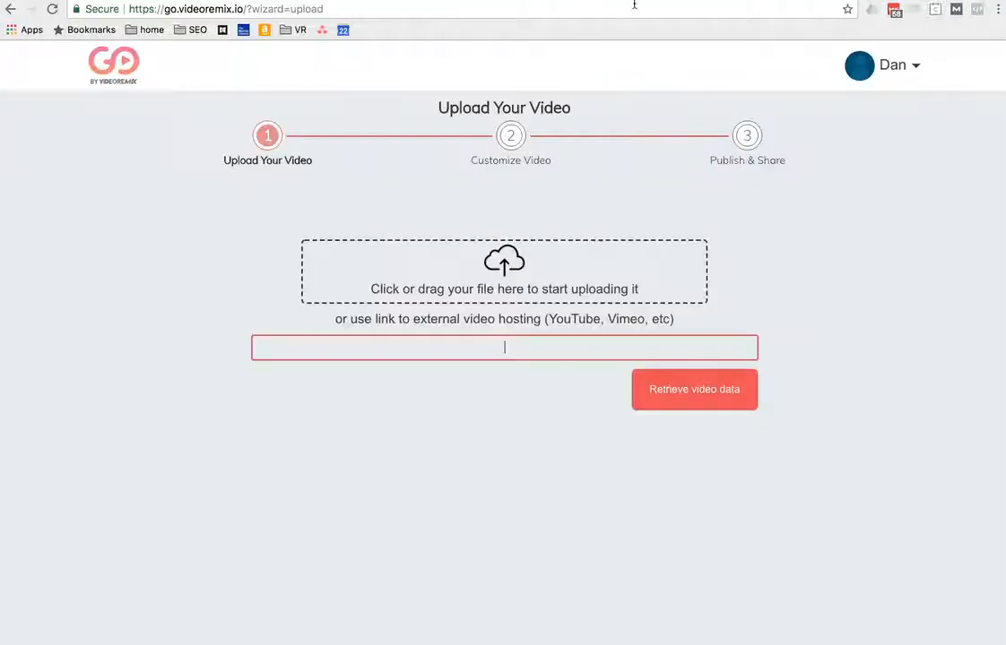
text(https://www.youtube.com/watch?v=zMPQK5fUNY4)
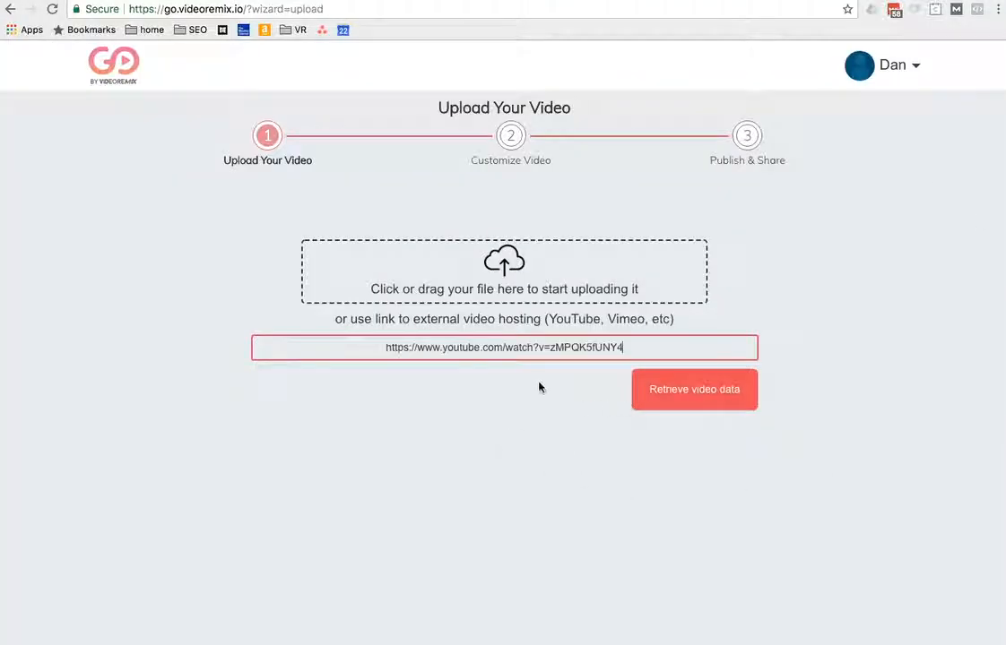
click(710, 391)
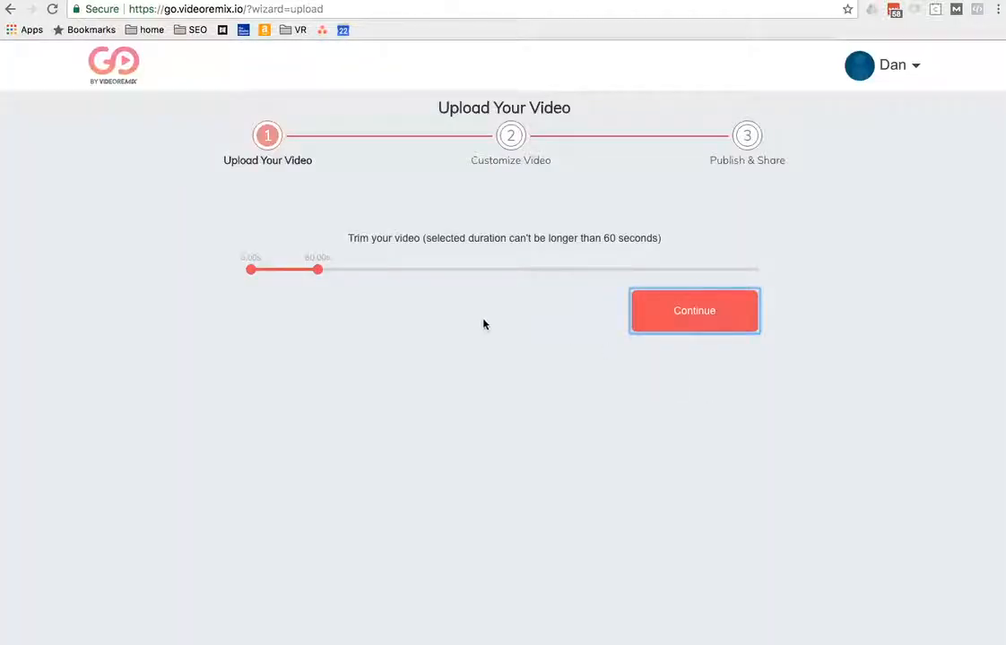
click(287, 277)
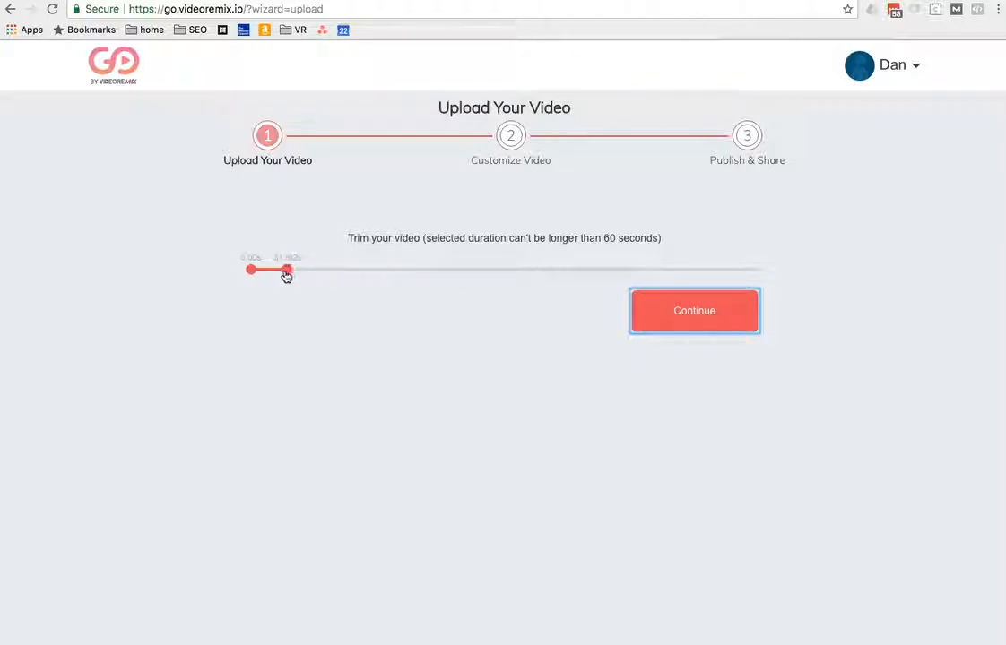
drag(285, 276, 400, 279)
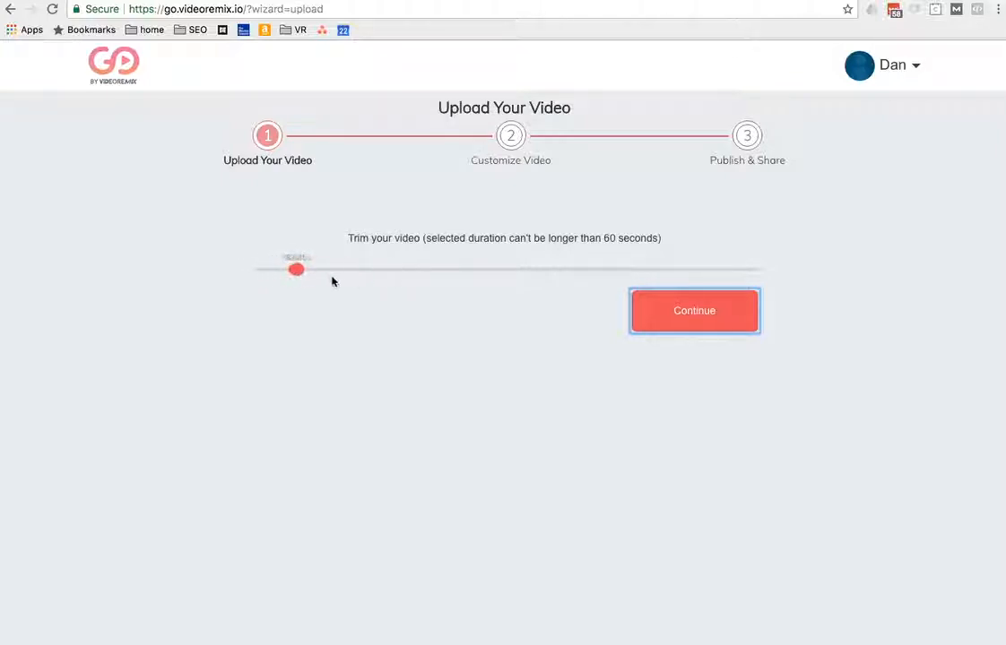
drag(294, 269, 489, 287)
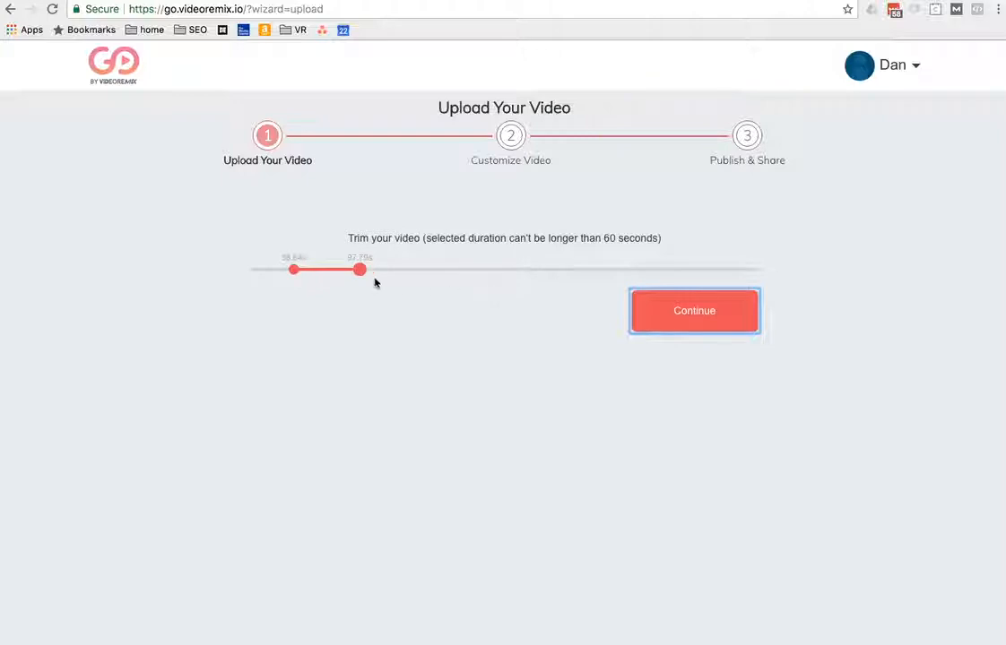
drag(296, 276, 312, 276)
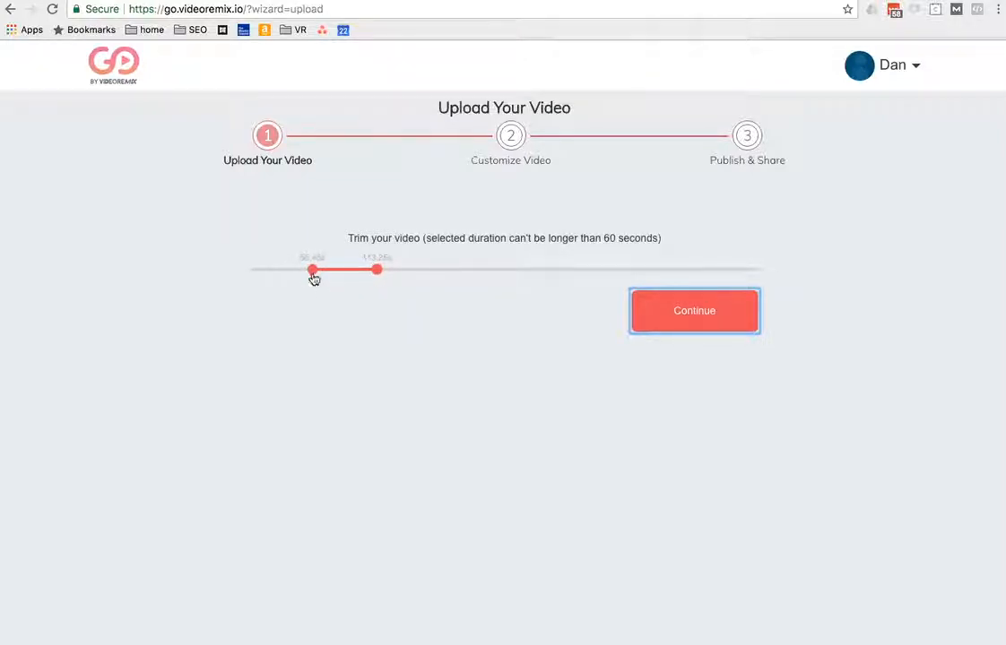
drag(312, 276, 329, 276)
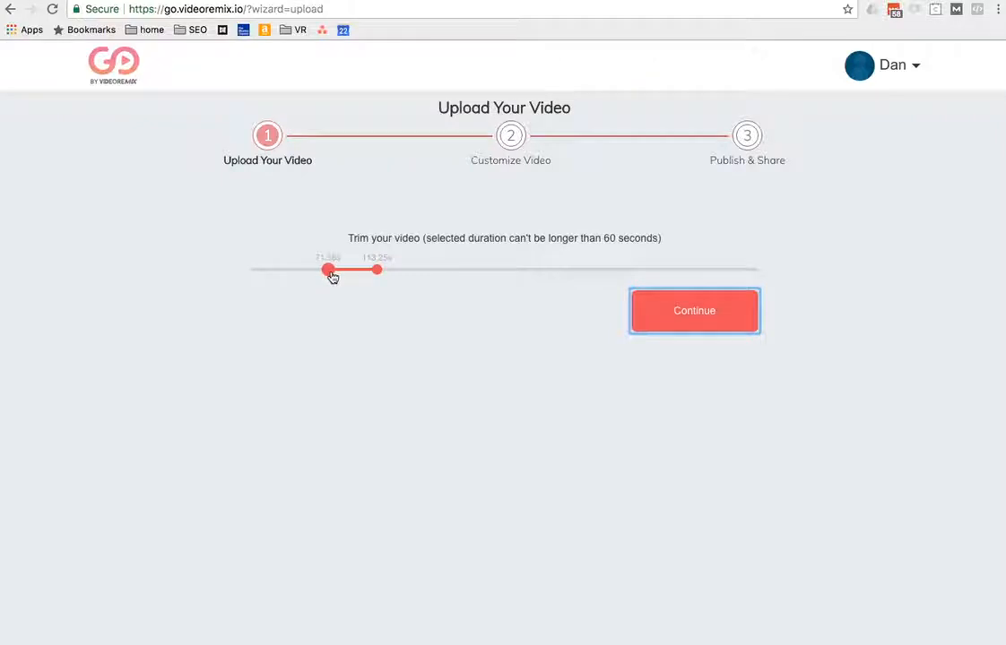
click(710, 311)
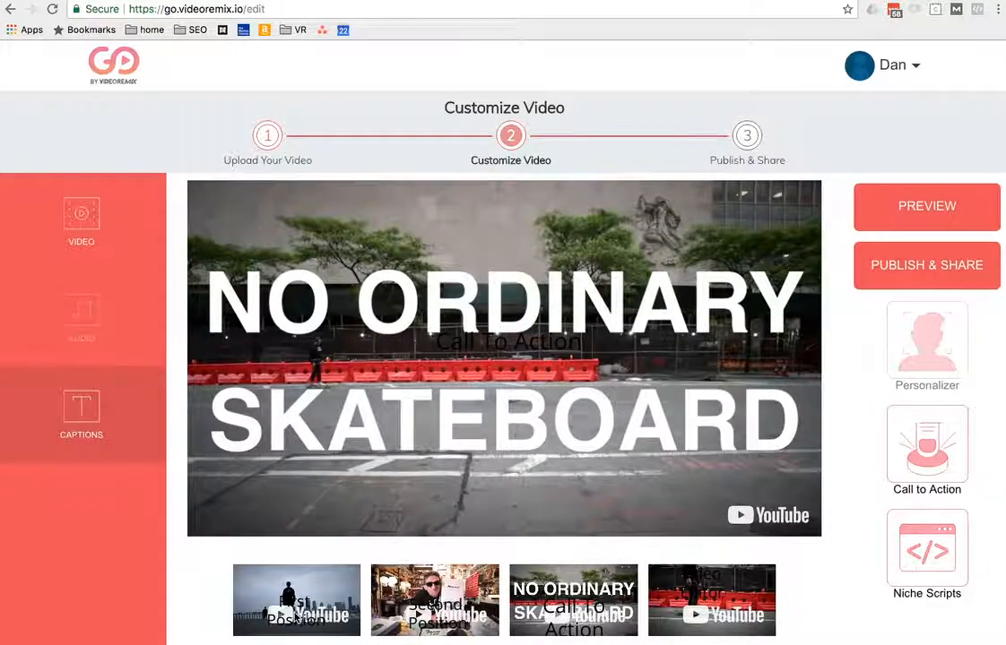
Step: Give the "First Position" caption in the first scene an off-white background, #FFFBFB
click(332, 623)
click(542, 329)
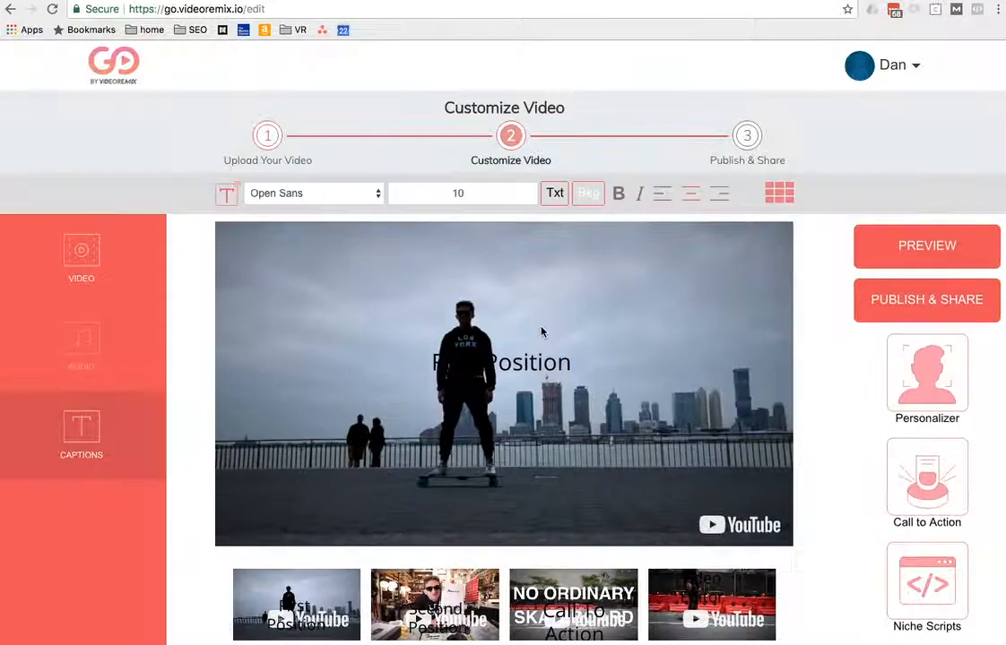
click(512, 364)
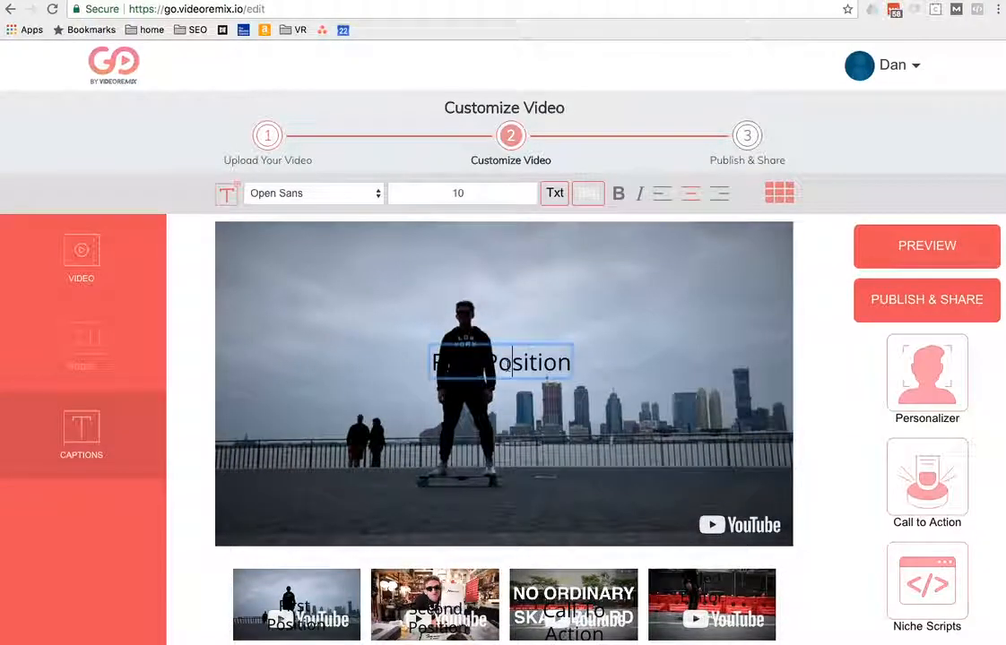
key(ctrl+a)
click(588, 194)
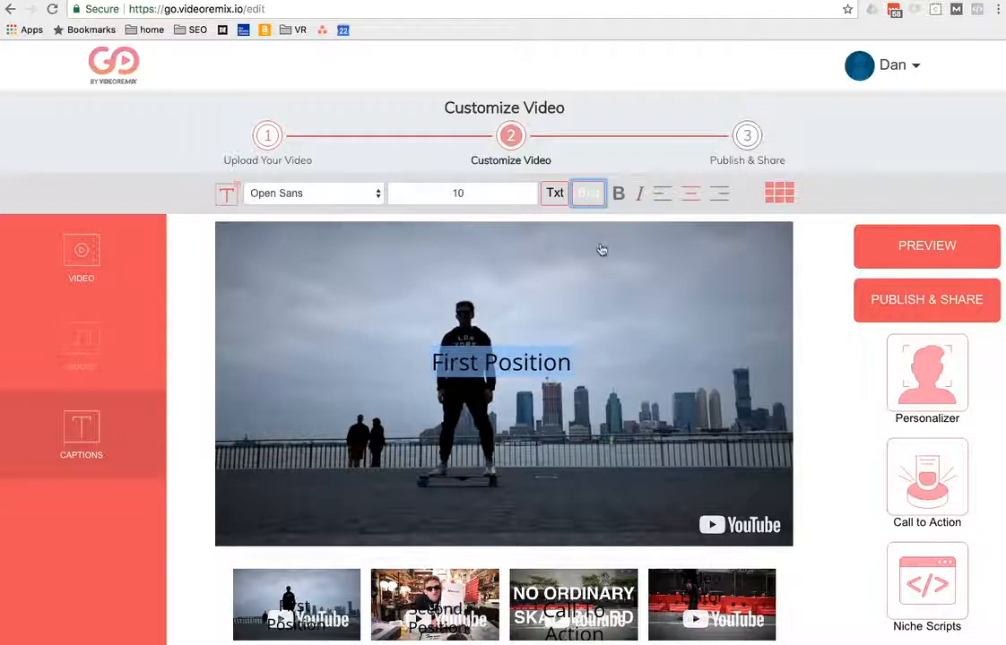
drag(577, 266, 574, 189)
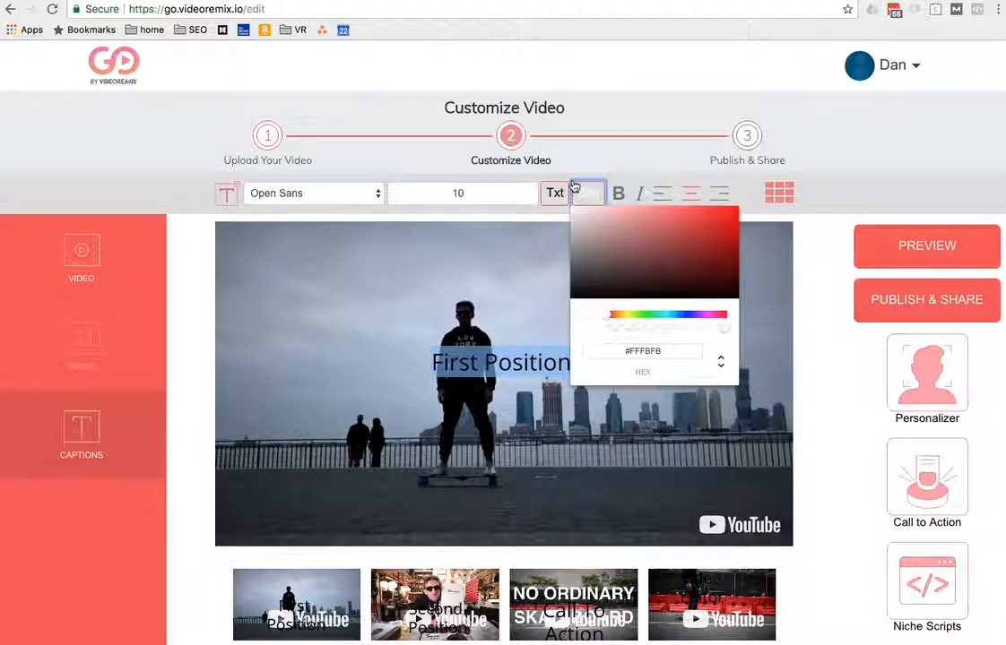
click(536, 231)
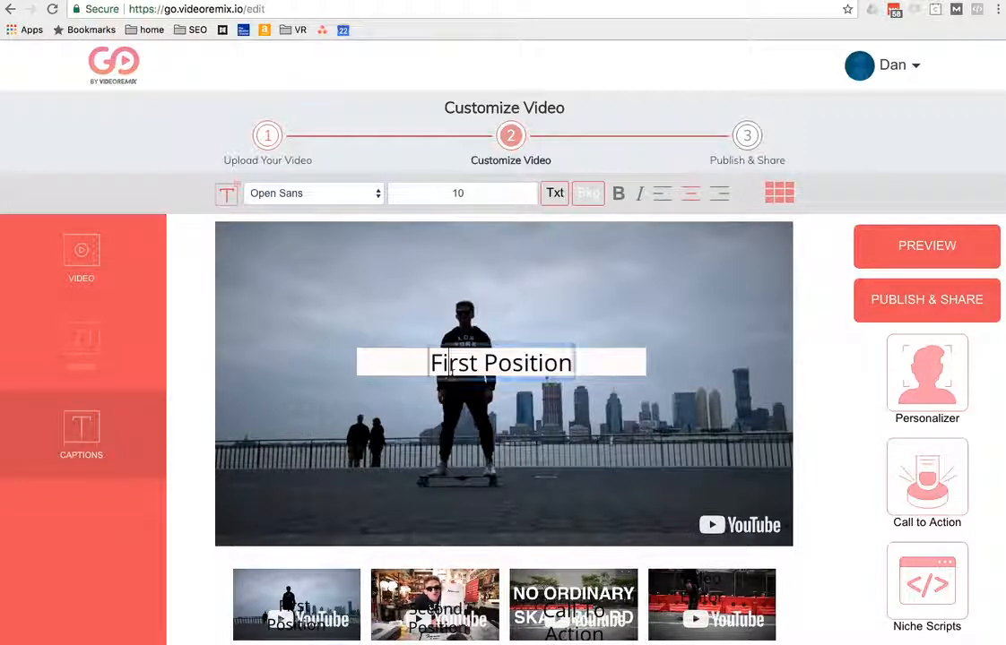
click(488, 367)
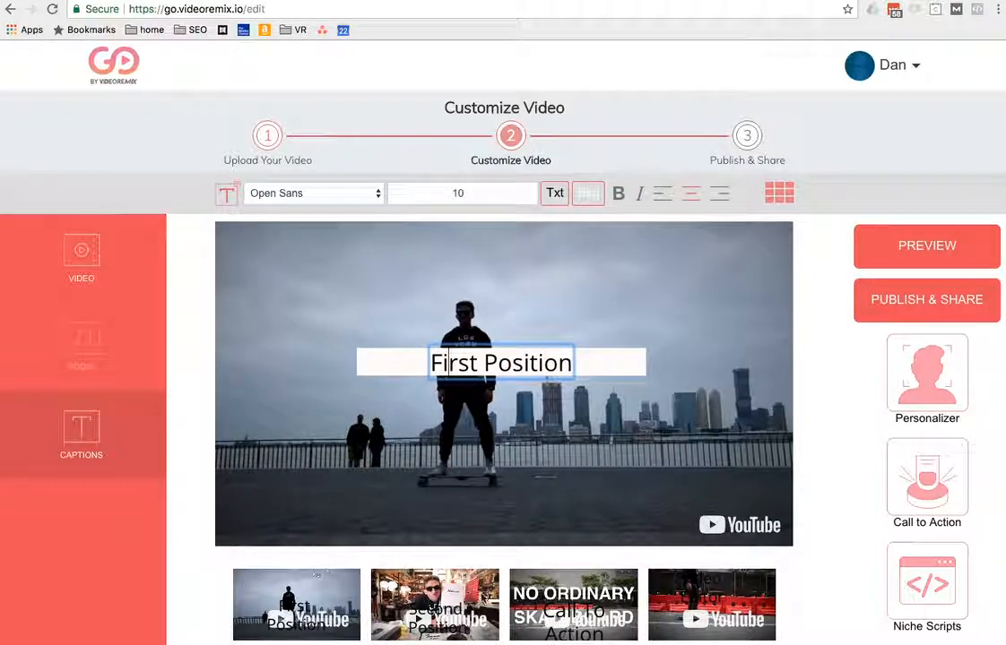
Step: Give the "Second Position" caption in the second scene a white background, #FFFFFF
click(482, 595)
click(512, 375)
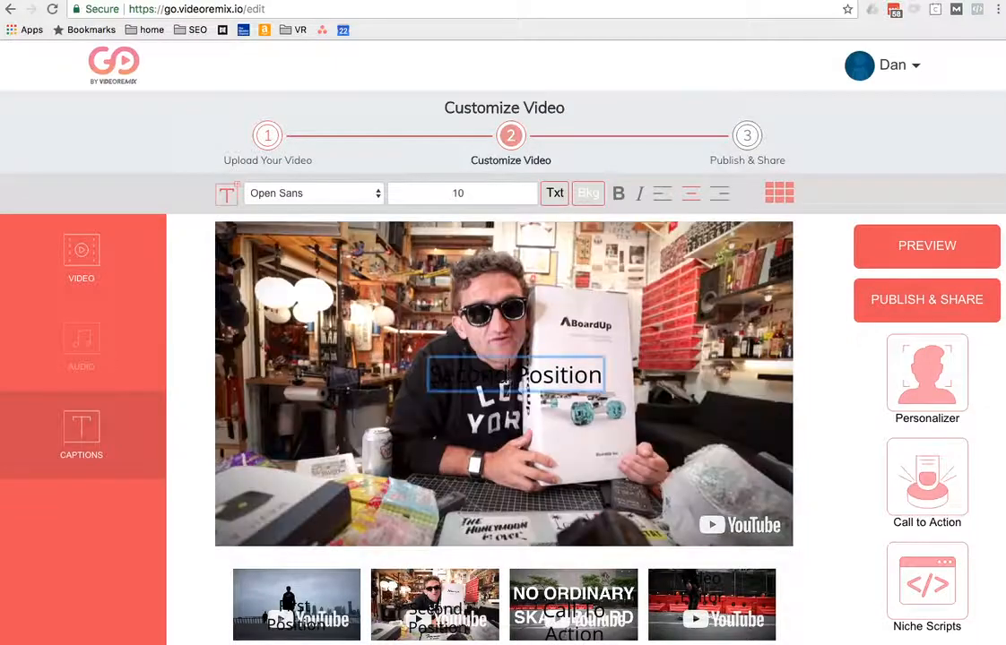
key(super+a)
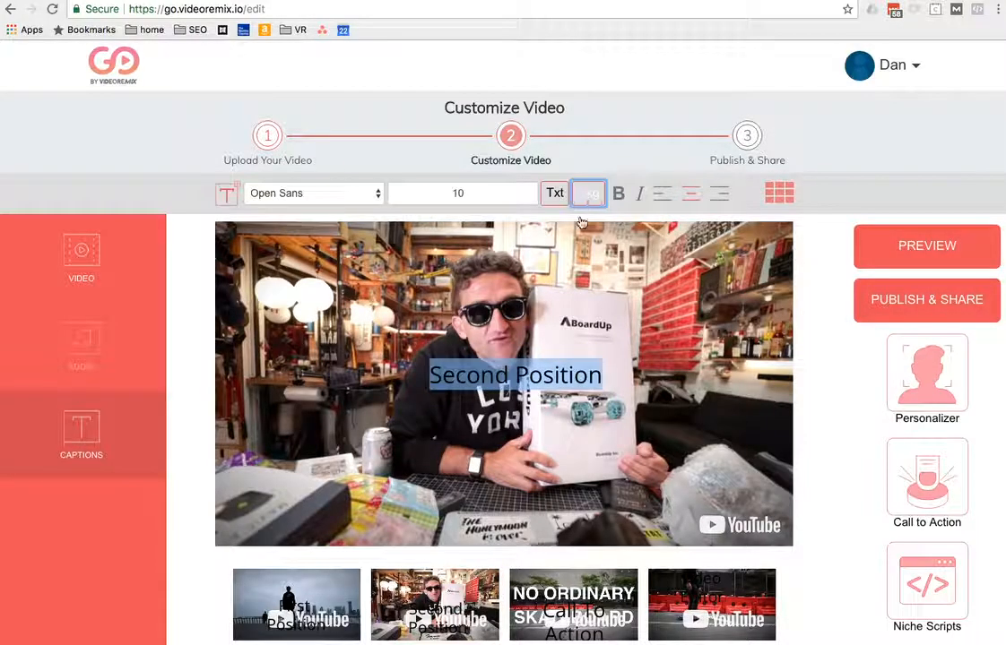
click(586, 195)
drag(580, 233, 542, 161)
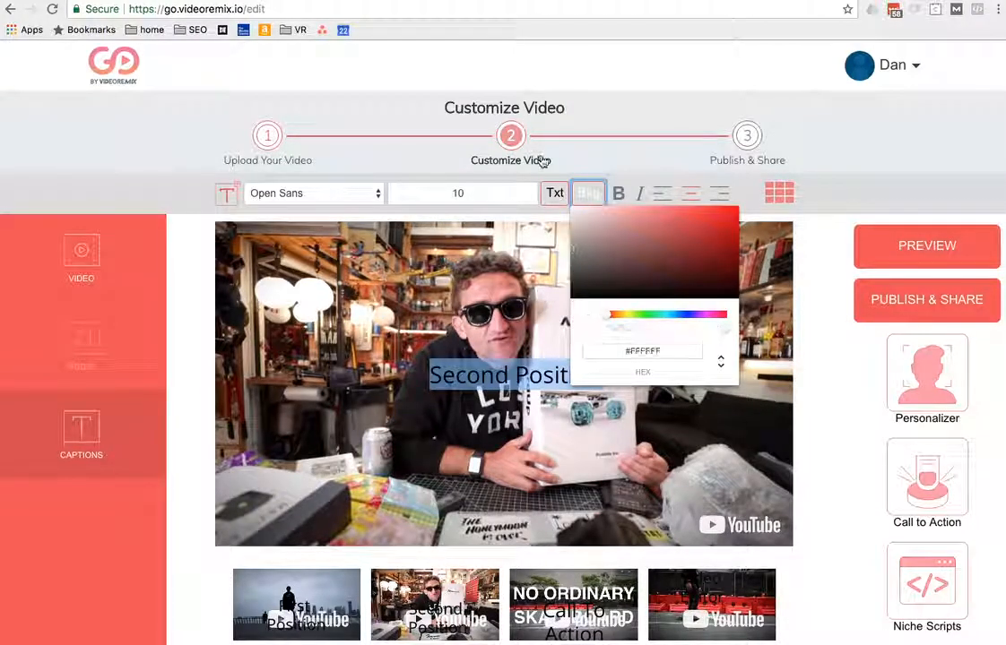
click(522, 341)
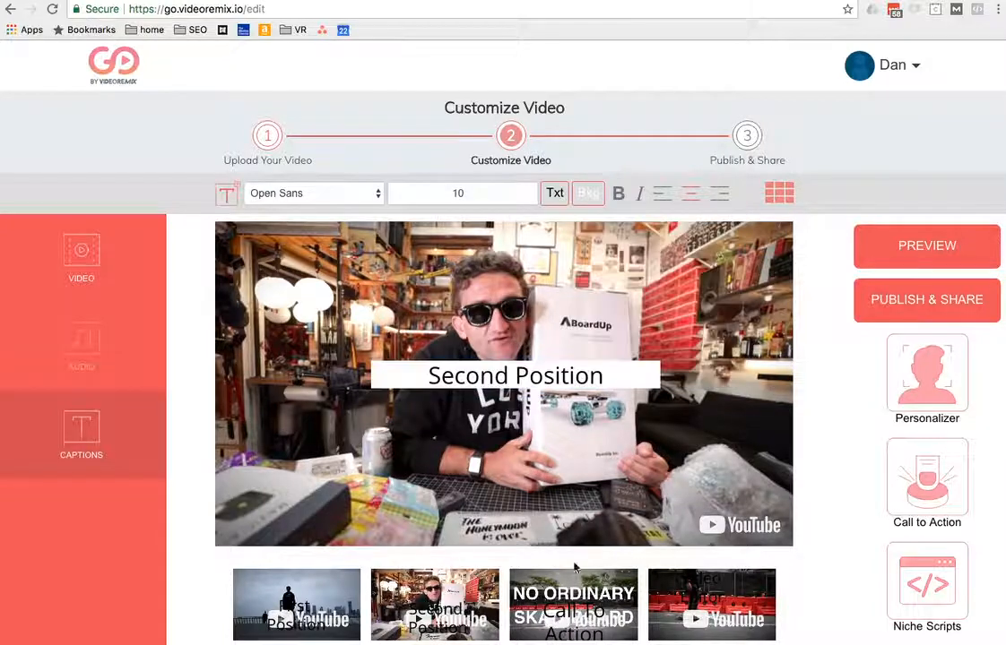
Step: Give the "Call To Action" caption in the third scene a white background, #FFFFFF
click(587, 593)
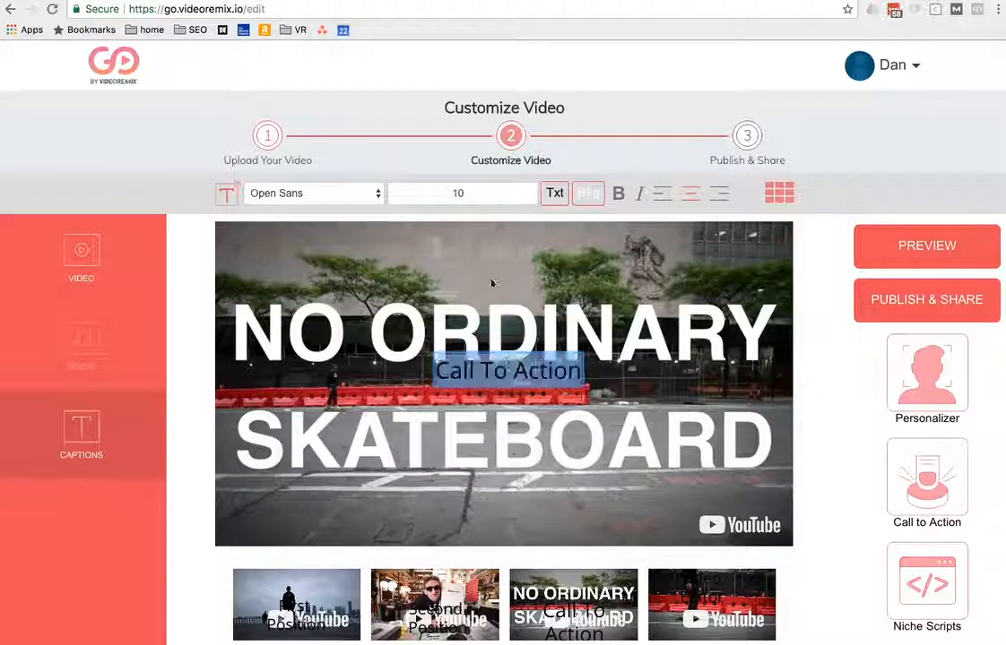
click(587, 192)
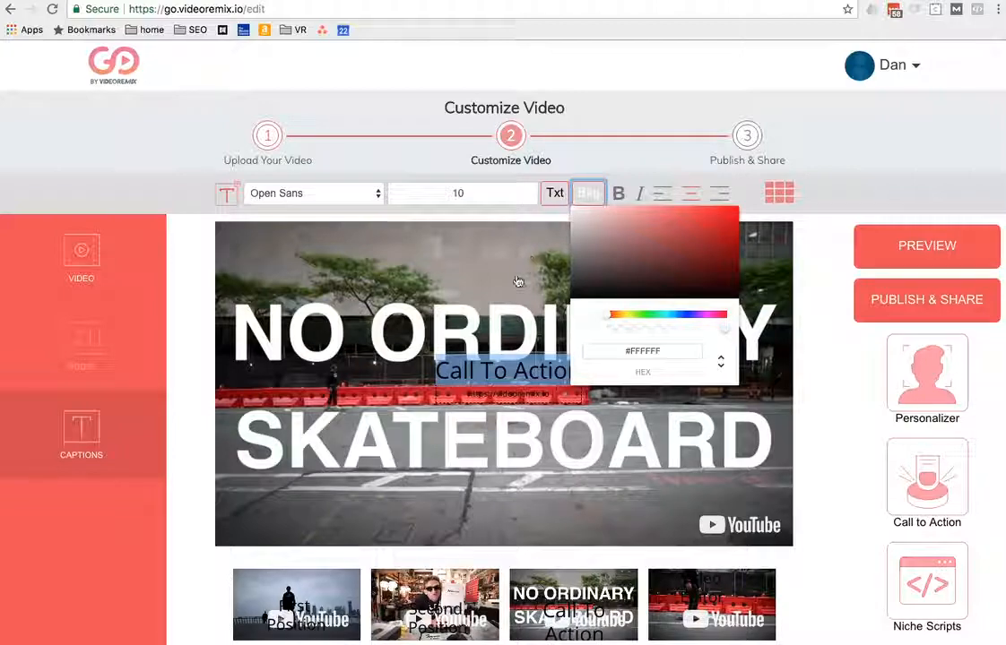
click(457, 247)
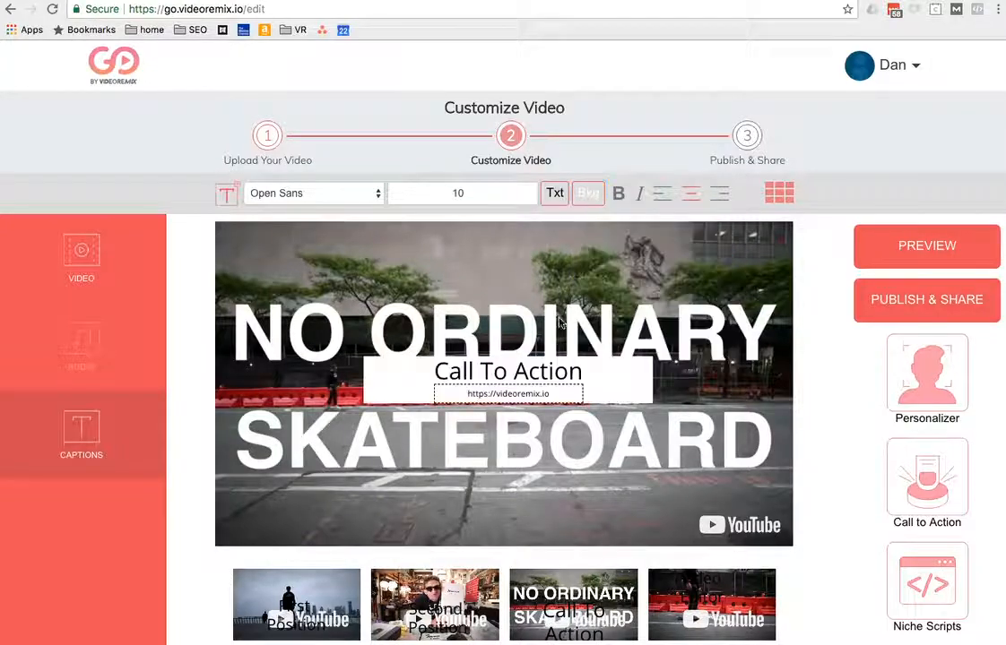
Step: Examine the Personalizer's available variables from the fourth scene and again from the first scene, without adding one
click(695, 610)
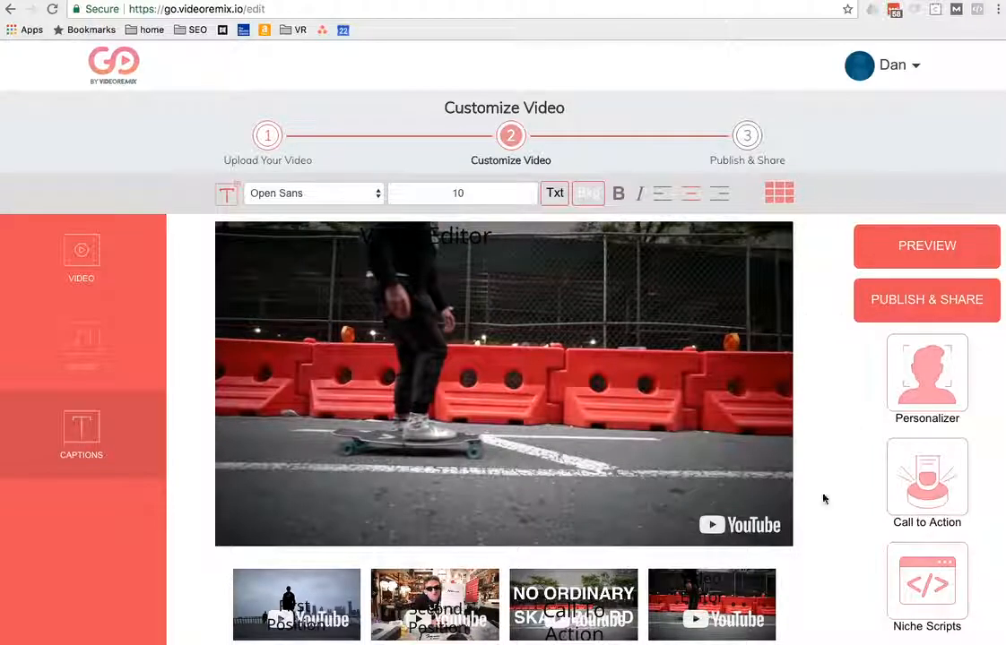
click(942, 380)
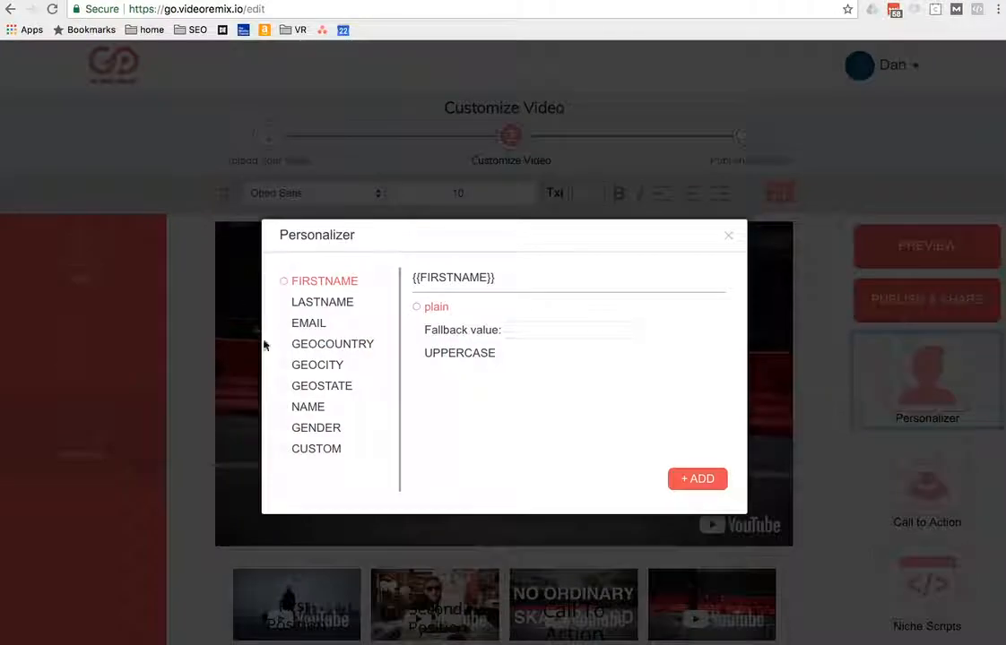
click(728, 238)
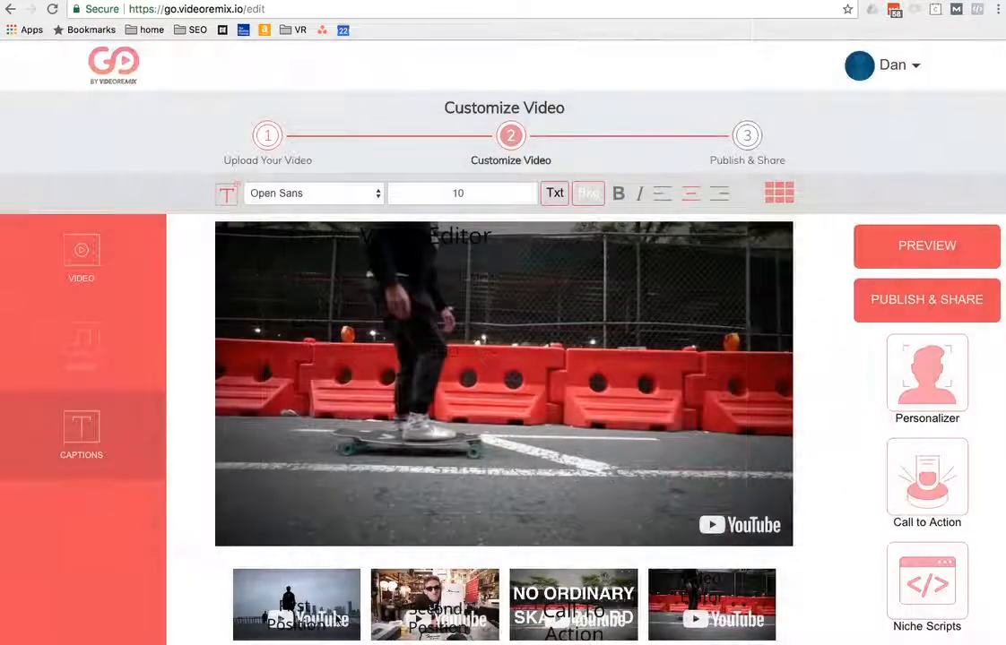
click(560, 358)
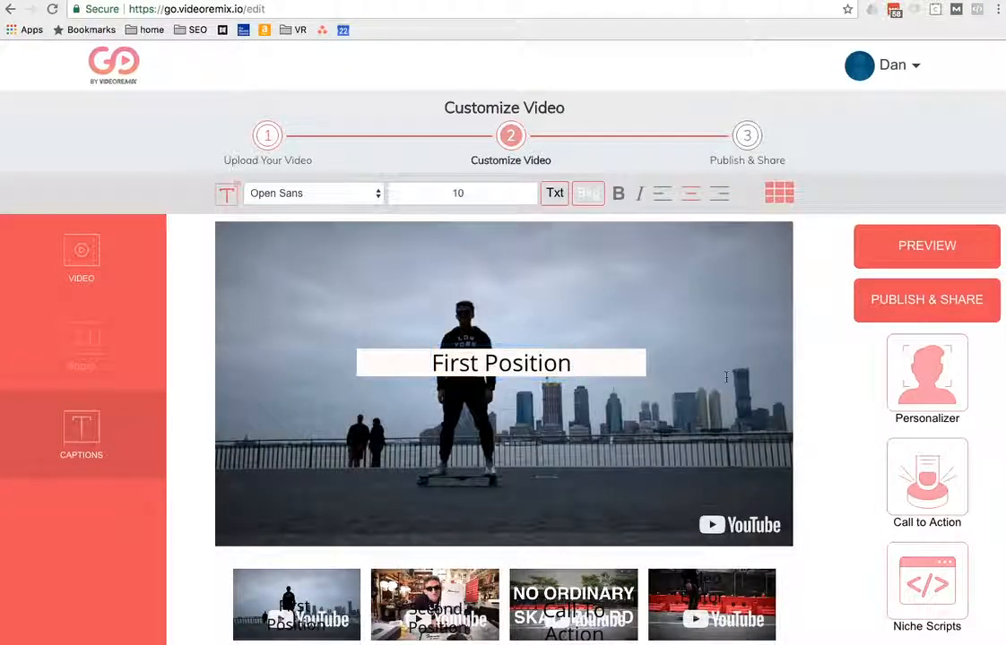
click(935, 378)
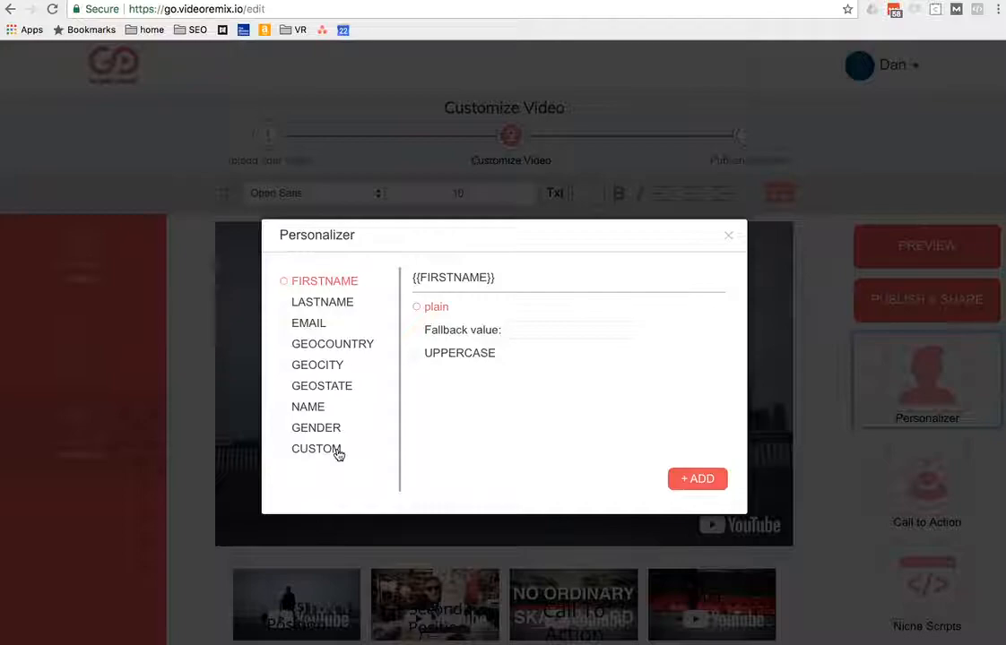
click(729, 236)
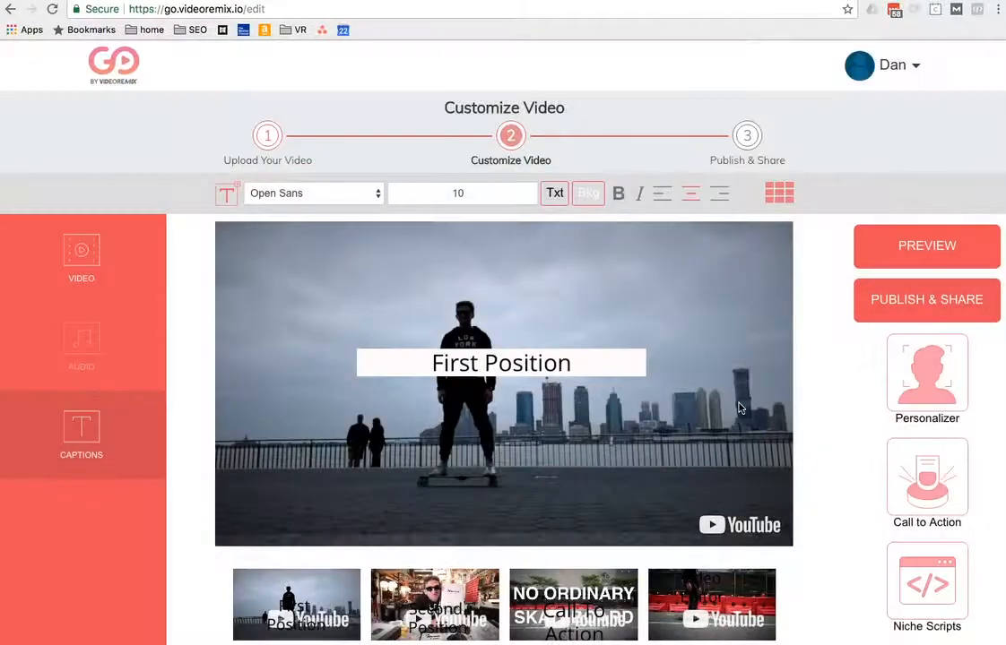